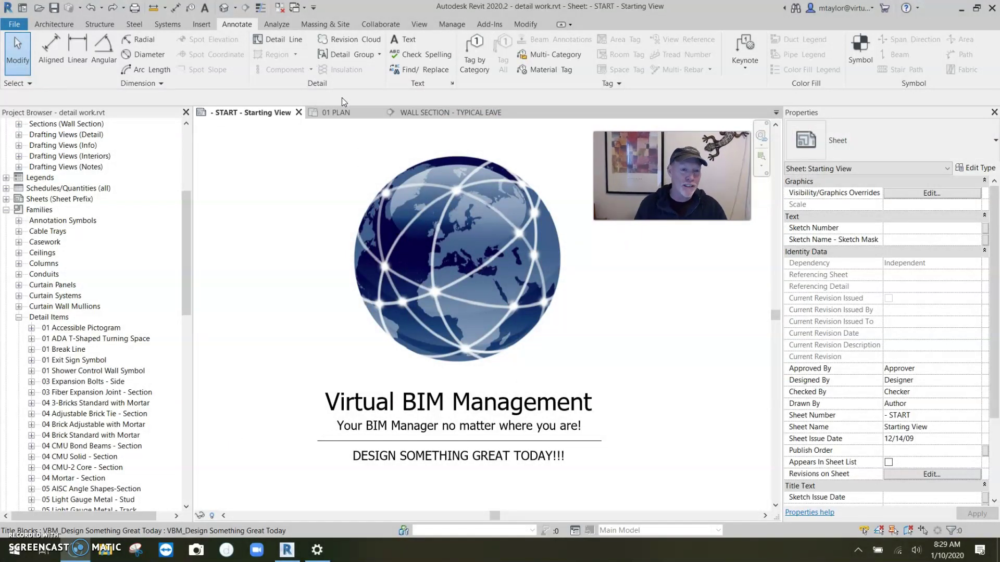
Open the 01 PLAN view and inspect the exterior brick wall beside reception
left_click(333, 113)
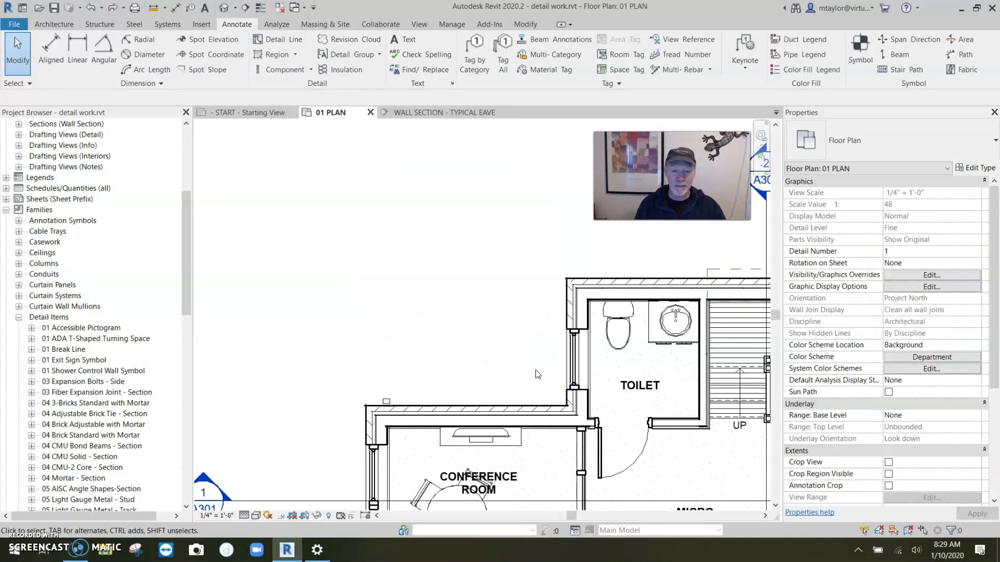
scroll(466, 295, "down", 3)
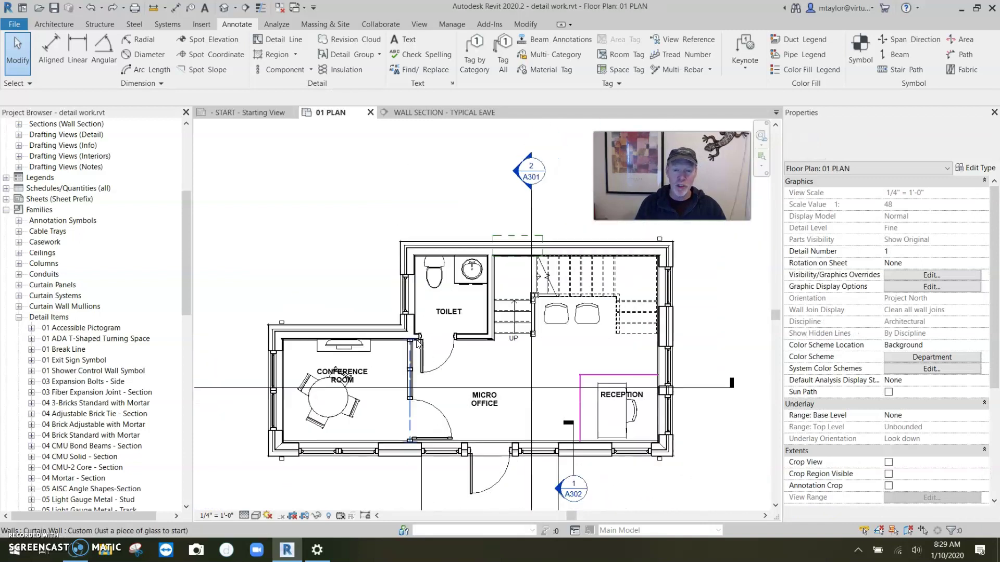
scroll(417, 335, "down", 1)
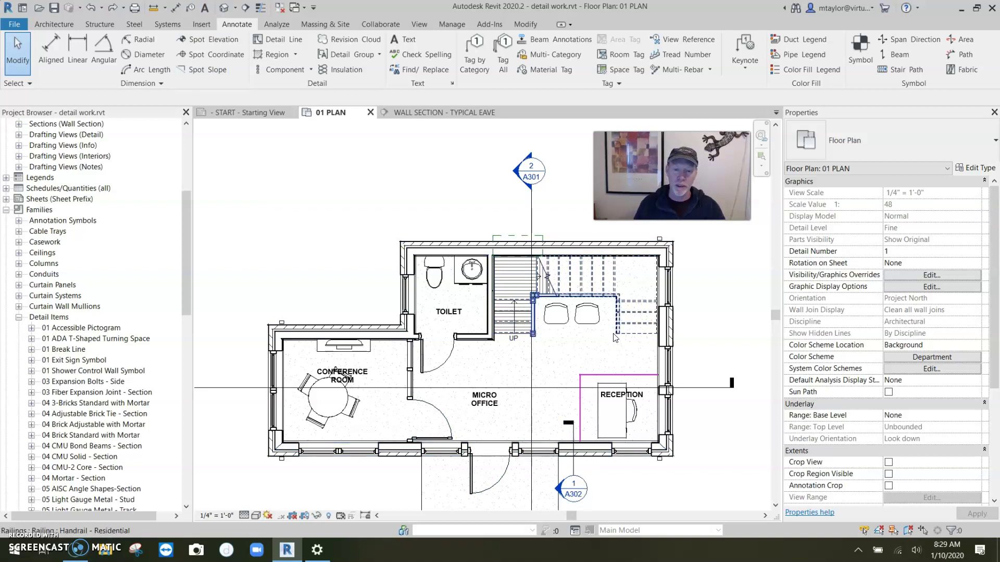
scroll(581, 459, "up", 3)
scroll(607, 473, "up", 5)
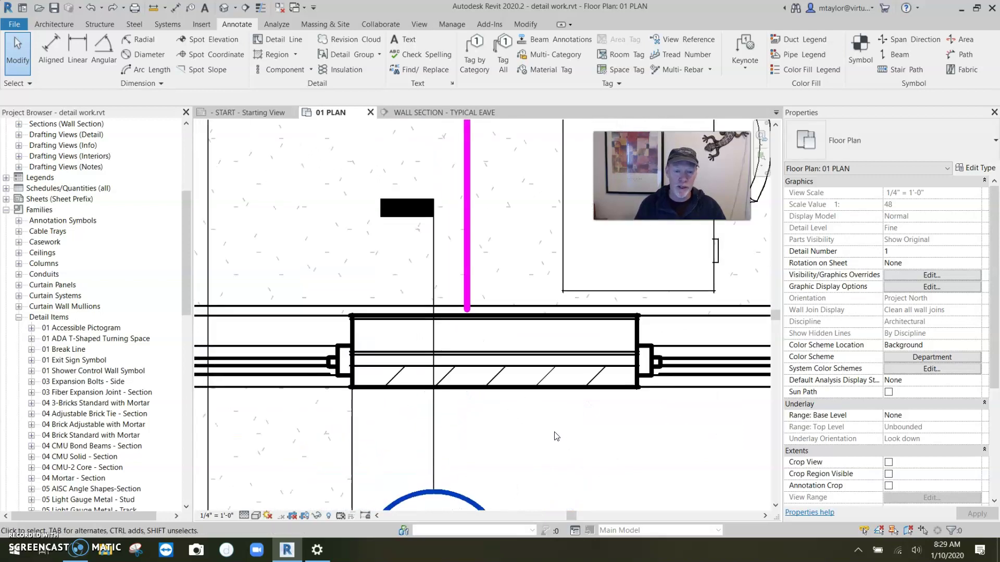
left_click(512, 386)
key("Escape")
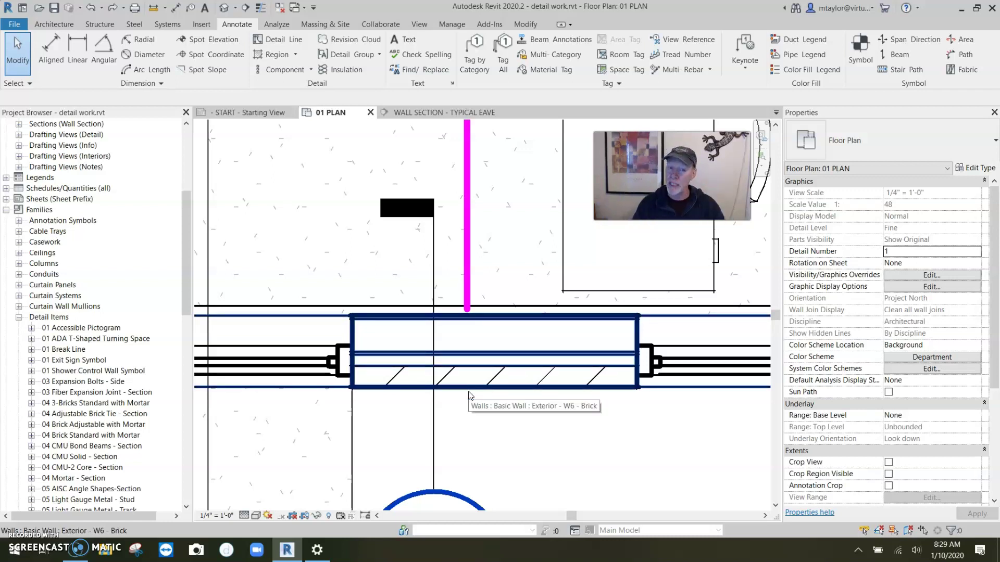
scroll(475, 418, "down", 5)
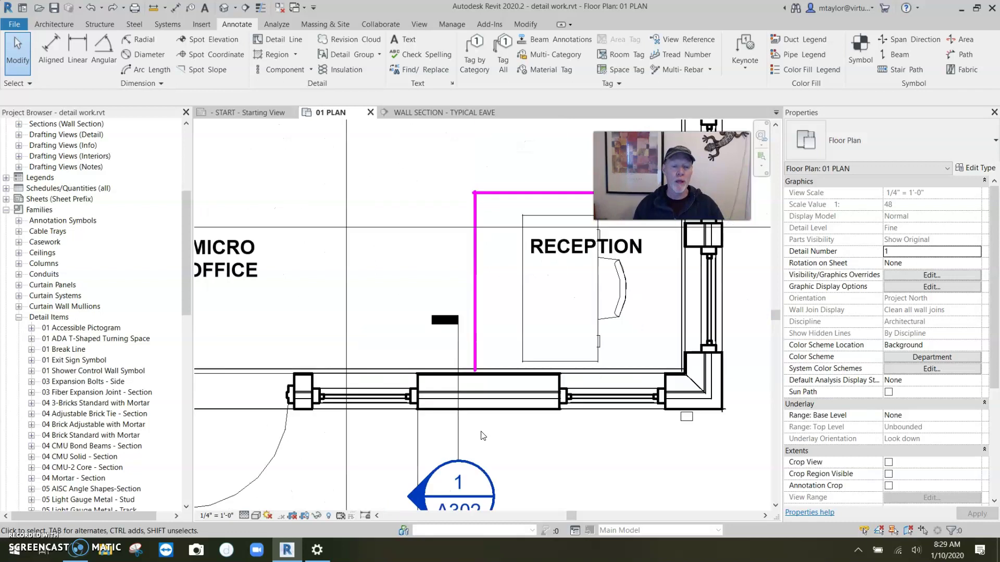
Open WALL SECTION - TYPICAL EAVE from the A302 mark and review the wall layers and roof eave
double_click(440, 484)
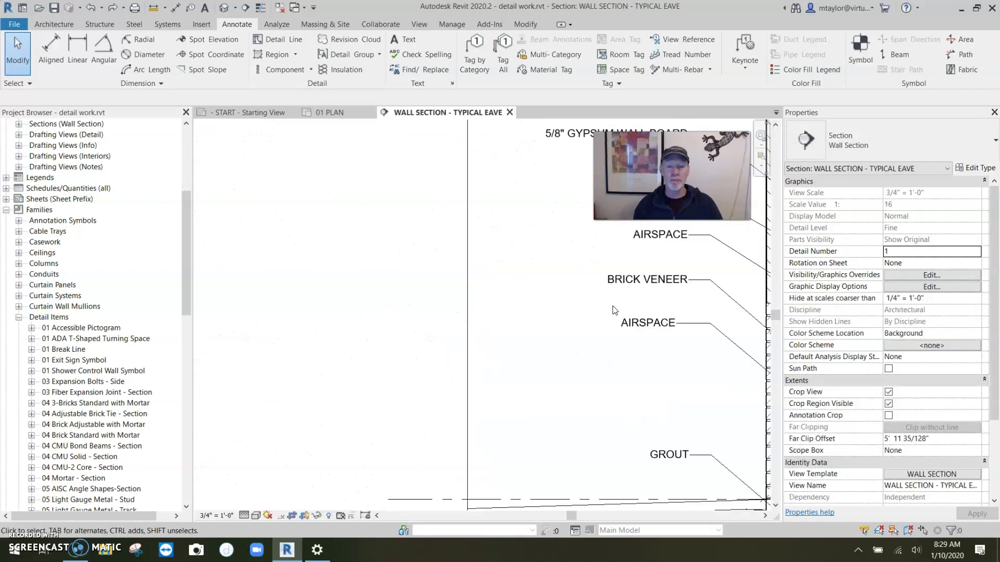
middle_click_drag(618, 314, 345, 492)
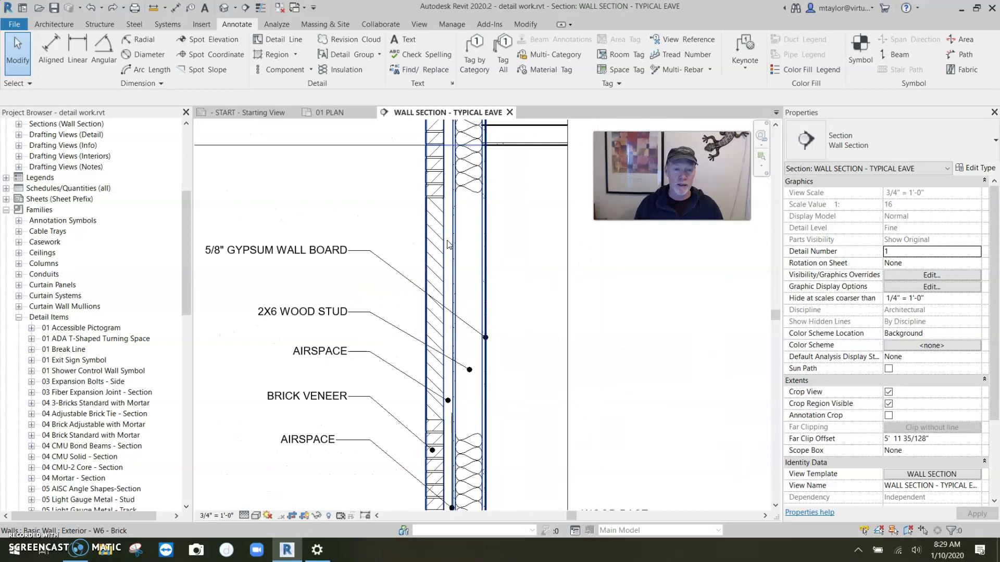
scroll(463, 263, "up", 5)
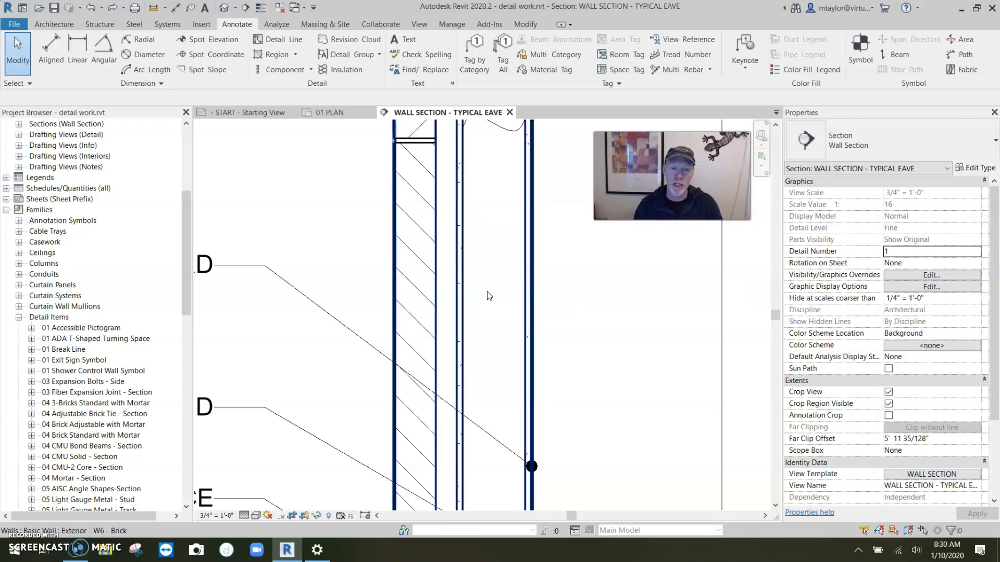
scroll(560, 316, "down", 3)
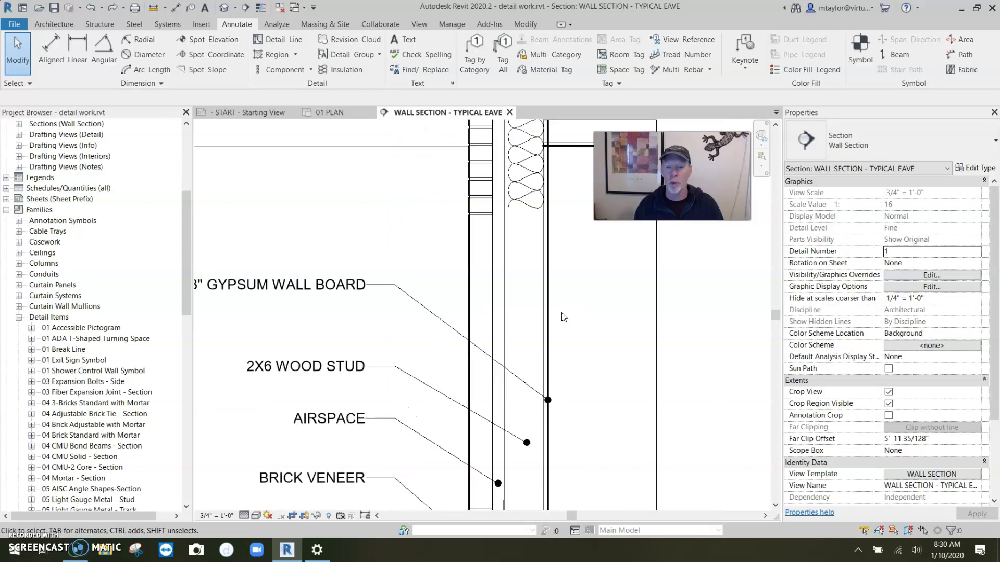
scroll(561, 316, "down", 4)
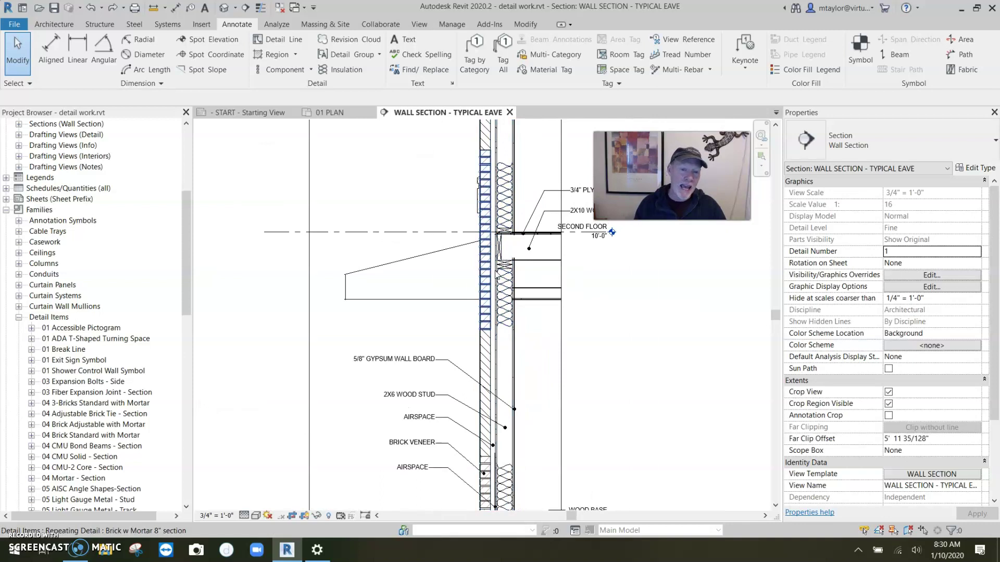
middle_click_drag(530, 416, 526, 275)
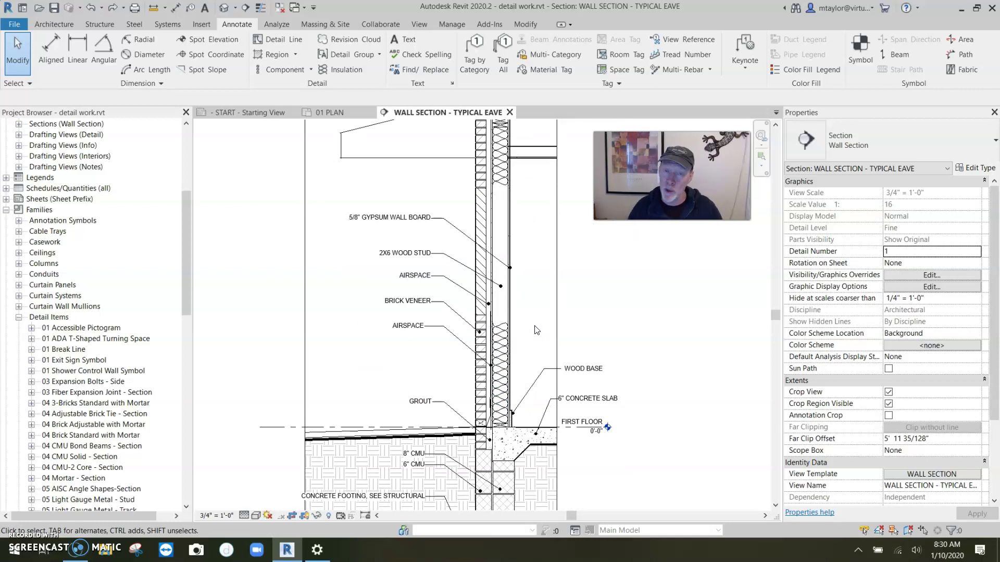
middle_click_drag(530, 279, 541, 377)
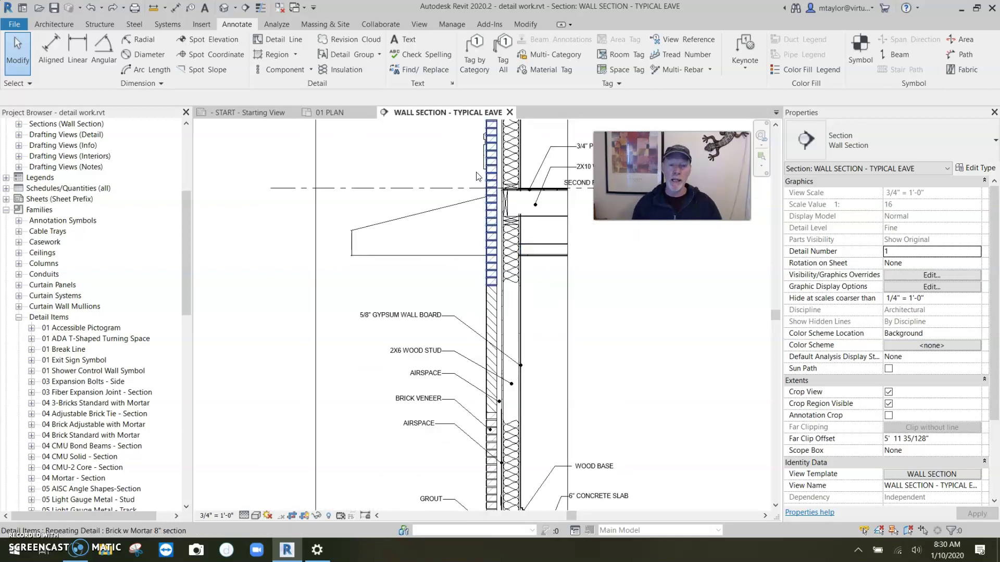
left_click(463, 243)
key("Escape")
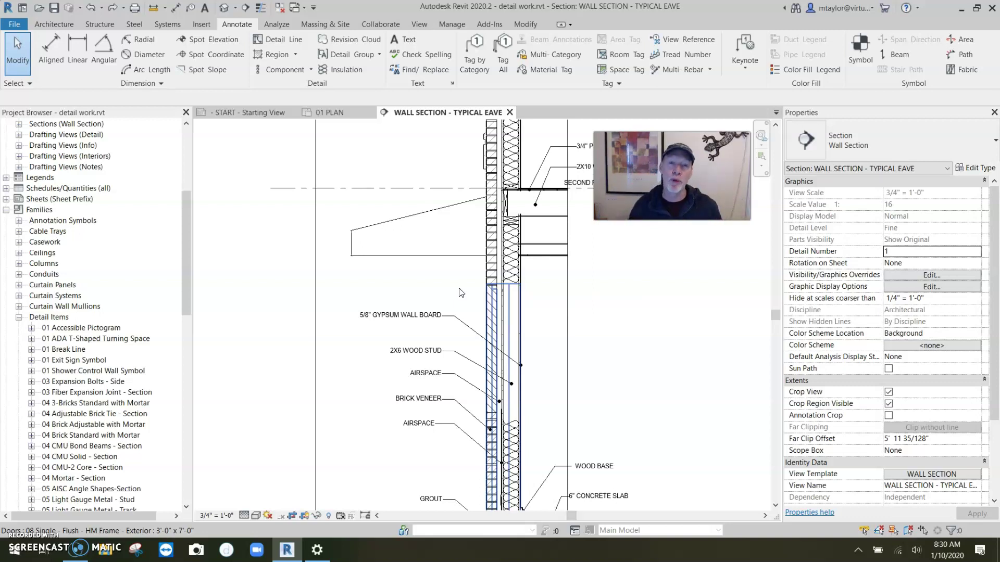
Delete the upper brick repeating detail, both 2x6 lumber pieces and the batt insulation near Second Floor
middle_click_drag(460, 292, 456, 344)
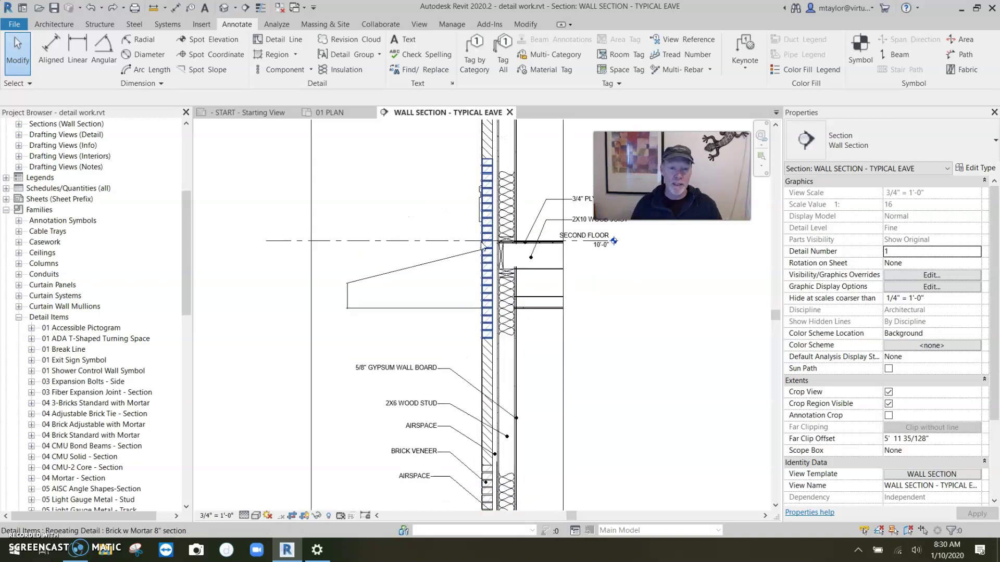
left_click(489, 248)
key("Delete")
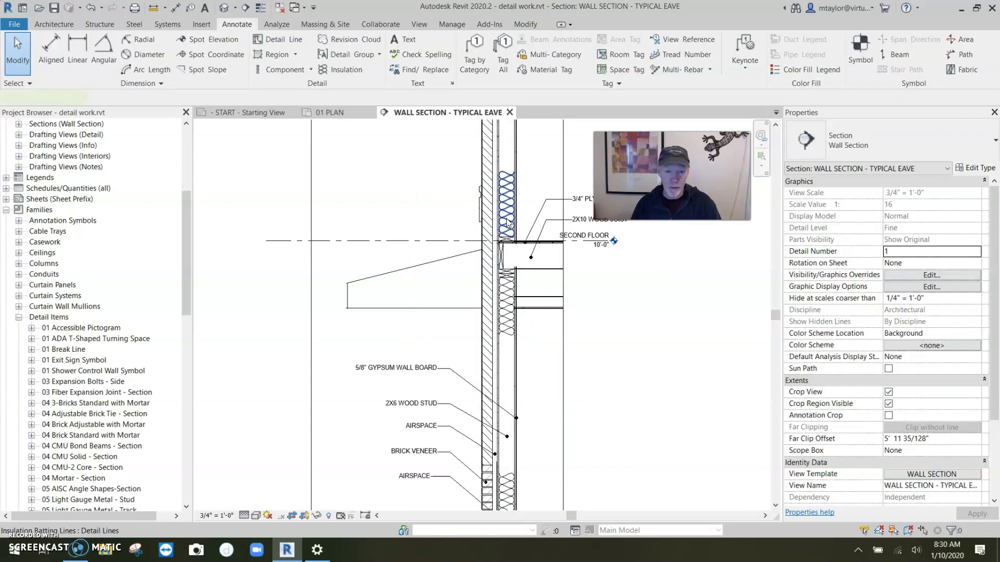
scroll(506, 237, "up", 3)
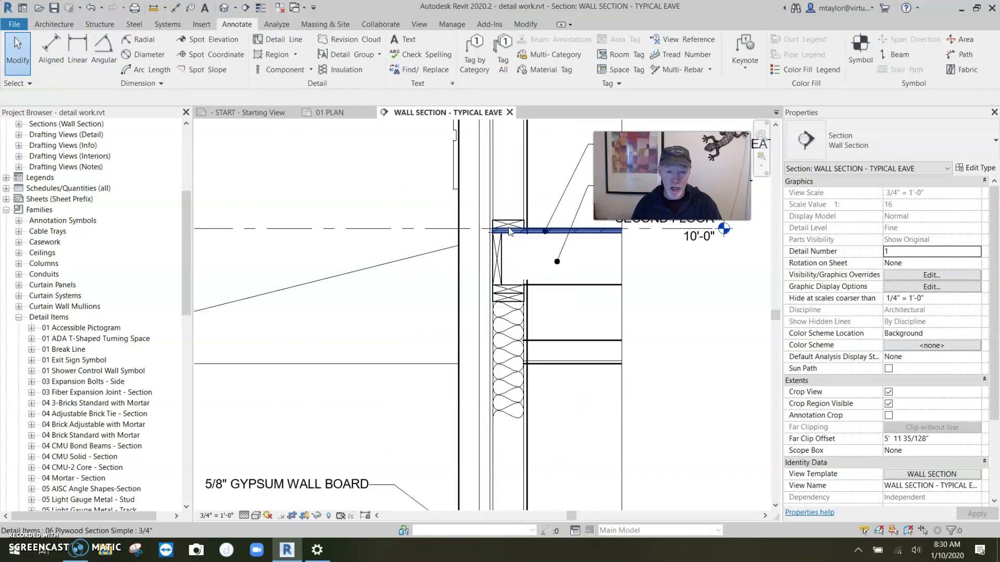
left_click(503, 265)
key("Delete")
left_click(515, 299)
key("Delete")
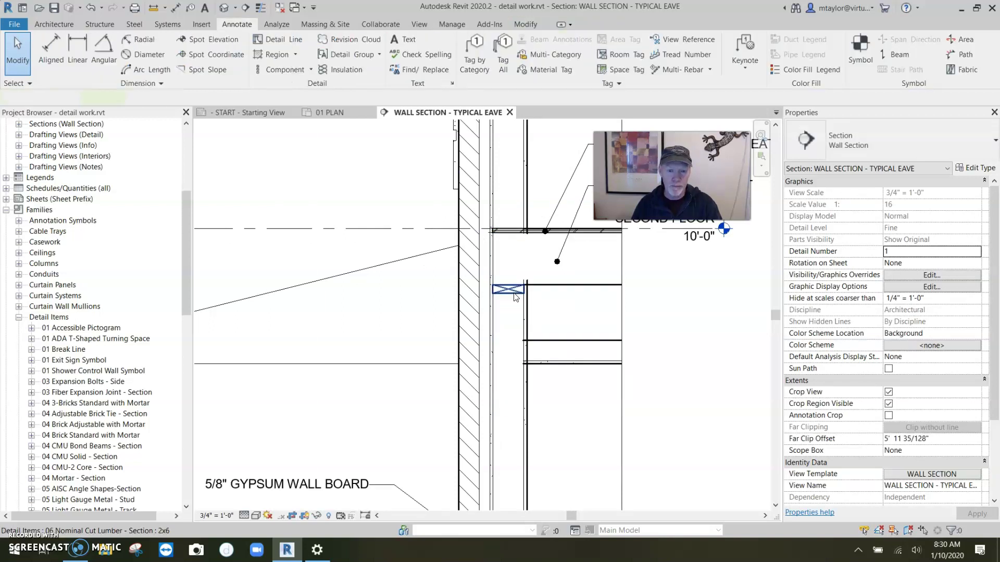
left_click(516, 296)
key("Delete")
scroll(516, 295, "down", 2)
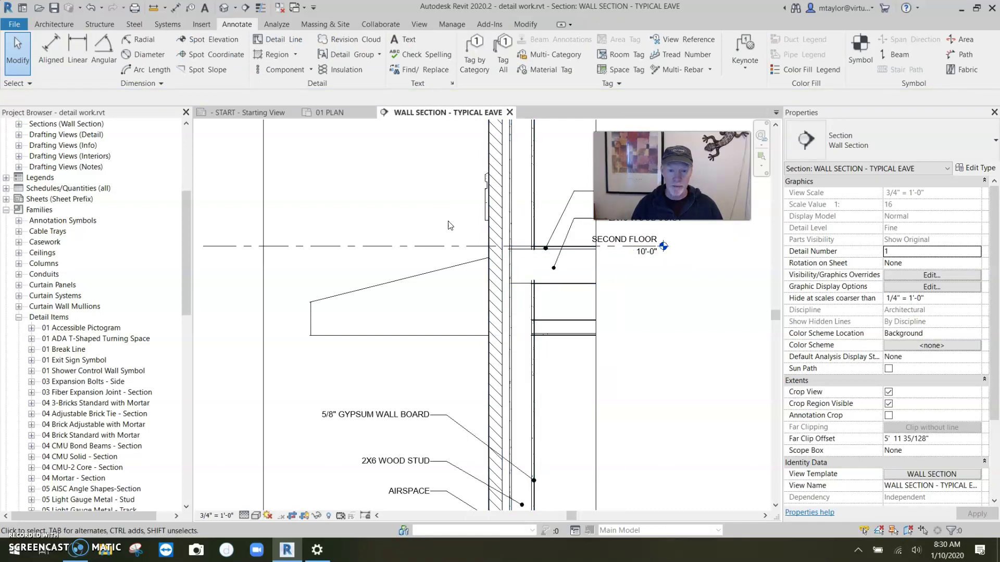
scroll(518, 374, "down", 1)
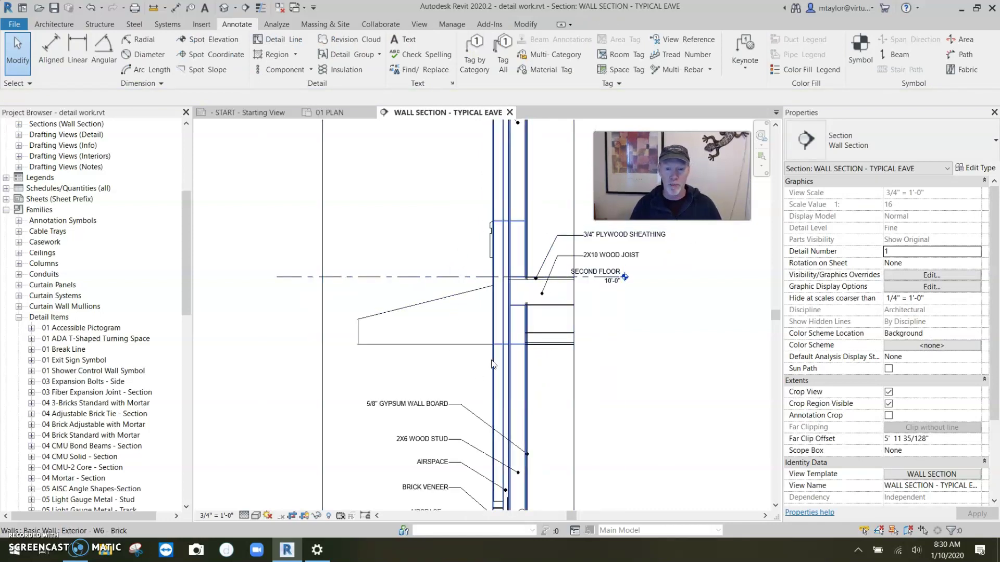
Delete the insulation batting at the wall base, restoring the blocking deleted by mistake
middle_click_drag(553, 392, 486, 241)
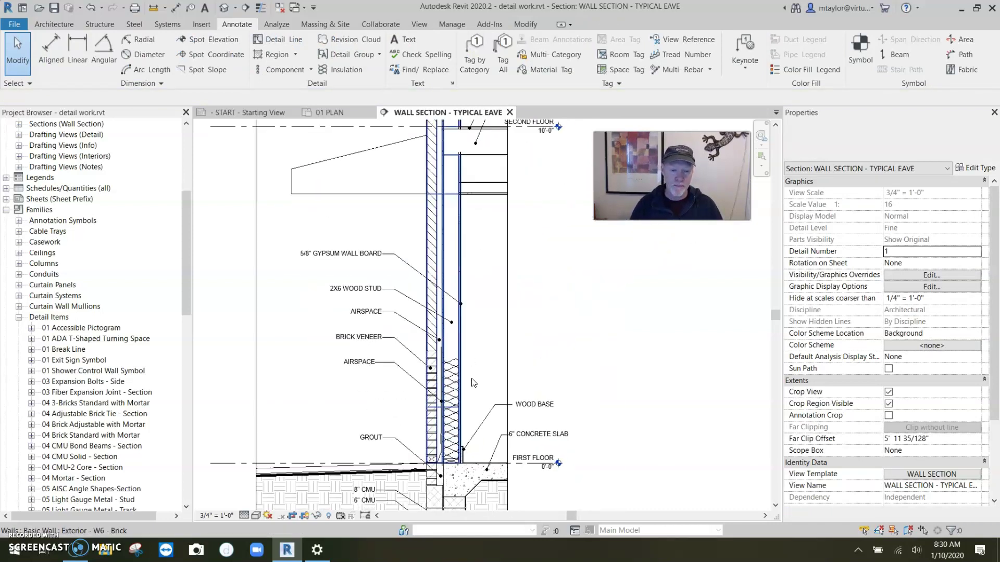
middle_click_drag(482, 380, 497, 357)
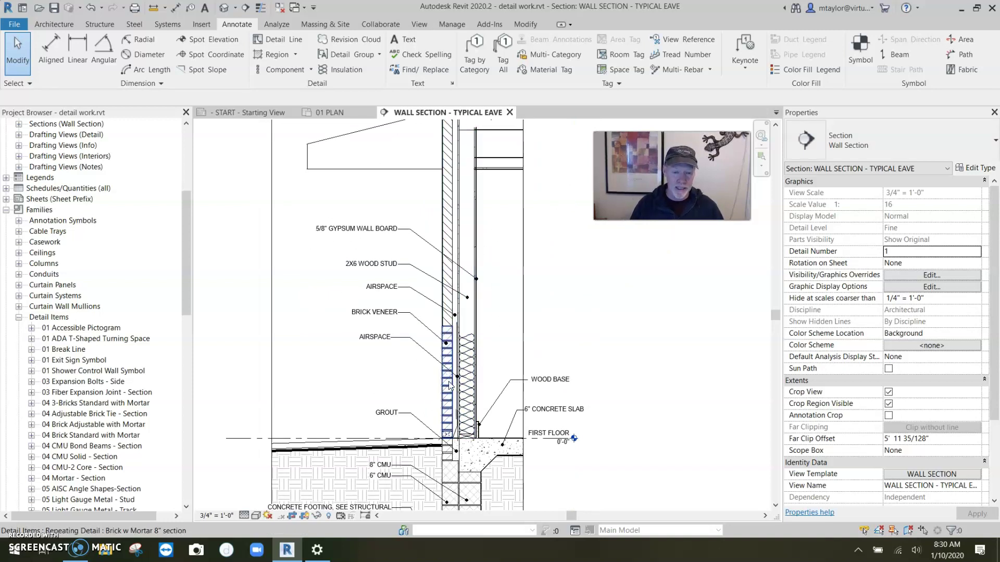
scroll(519, 256, "up", 1)
scroll(484, 321, "down", 1)
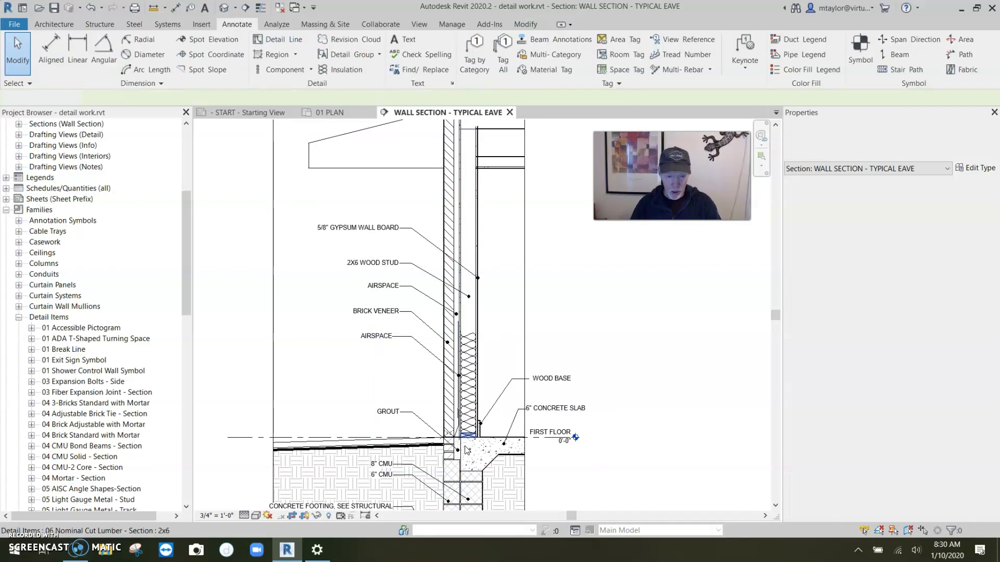
scroll(447, 435, "up", 2)
scroll(451, 437, "up", 2)
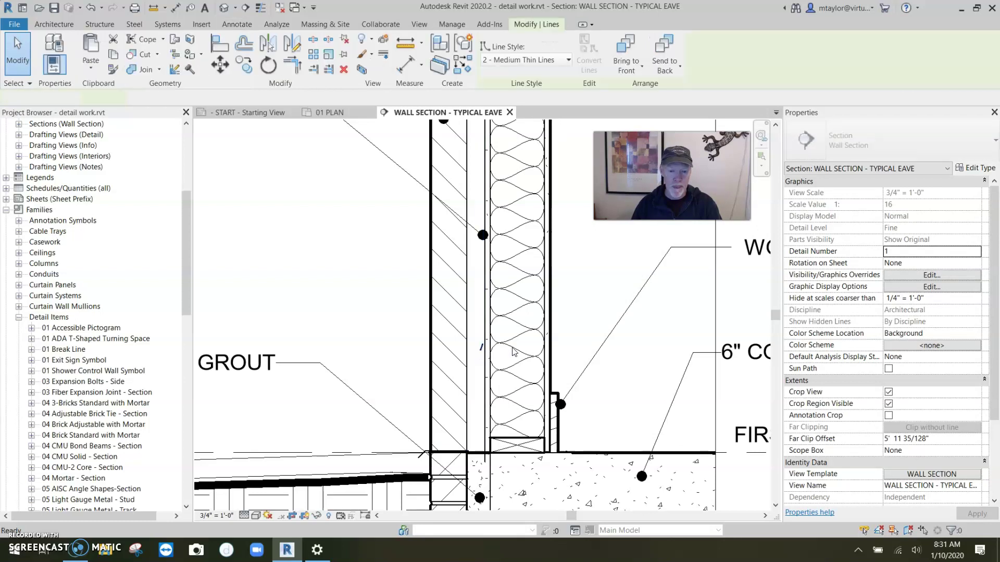
left_click(505, 352)
key("Delete")
left_click(518, 439)
key("Delete")
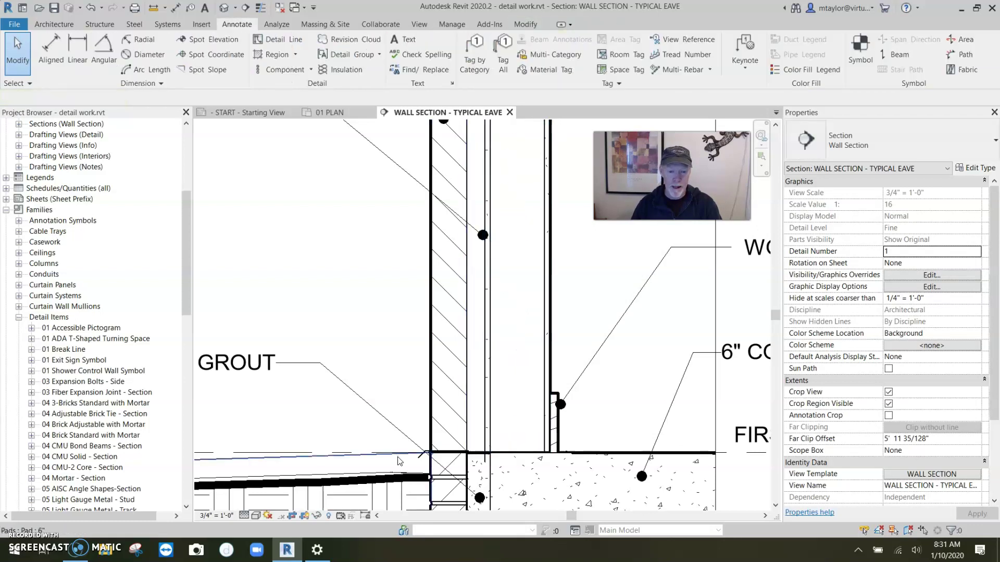
scroll(423, 454, "up", 2)
key("ctrl+z")
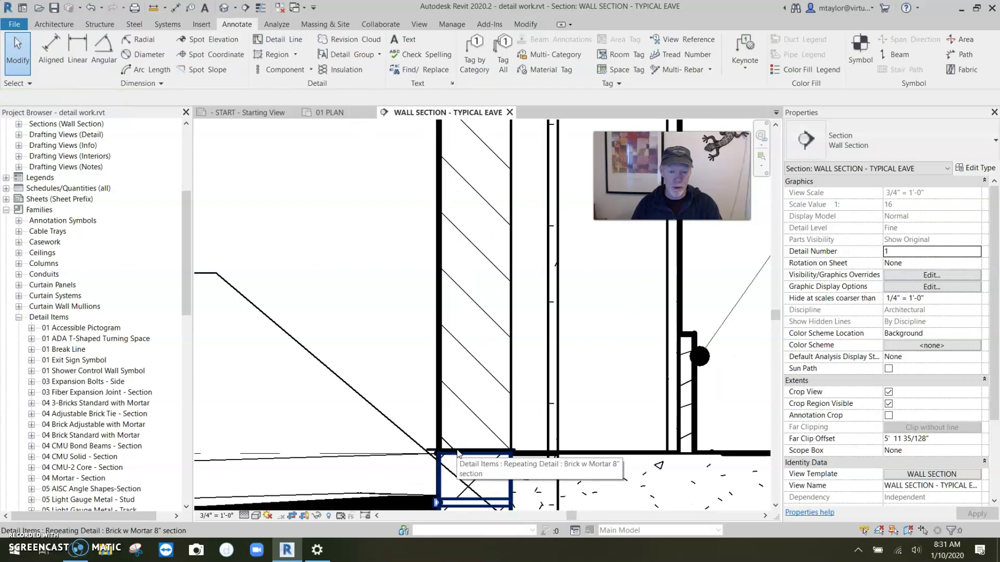
Inspect the slab-edge line and the wood filled region at the wall base
left_click(423, 457)
key("Escape")
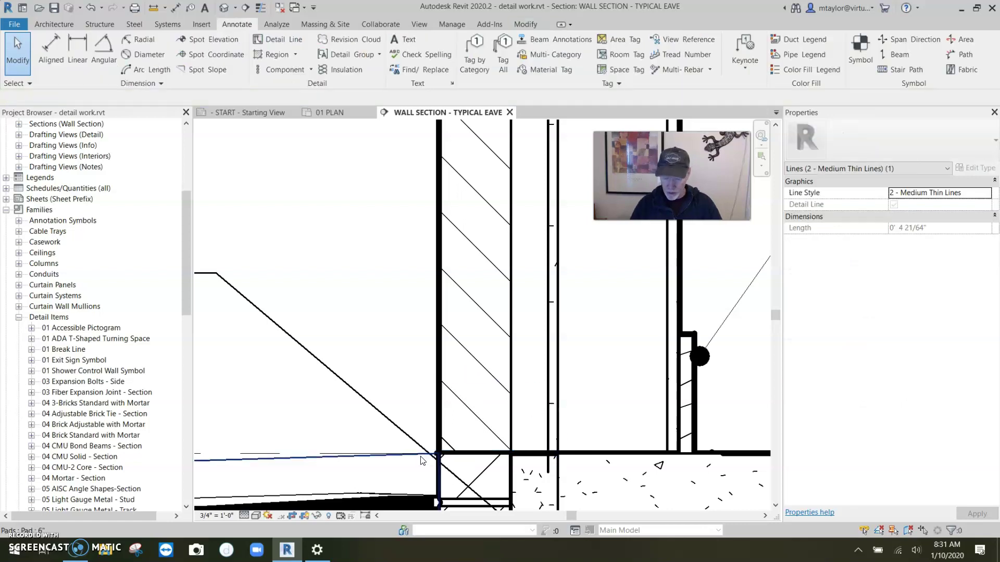
scroll(611, 318, "down", 4)
middle_click_drag(611, 319, 555, 363)
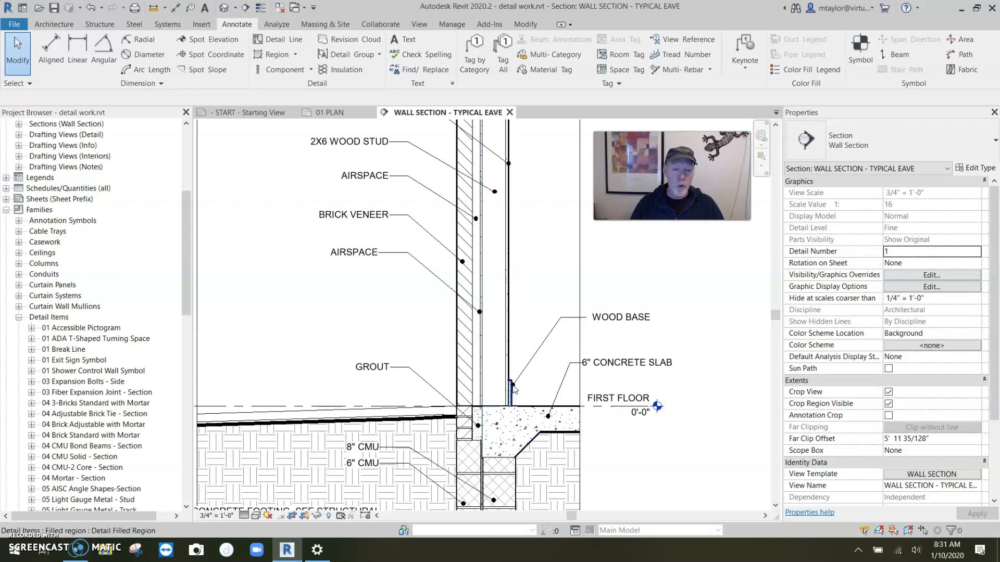
left_click(512, 396)
key("Escape")
scroll(520, 318, "down", 2)
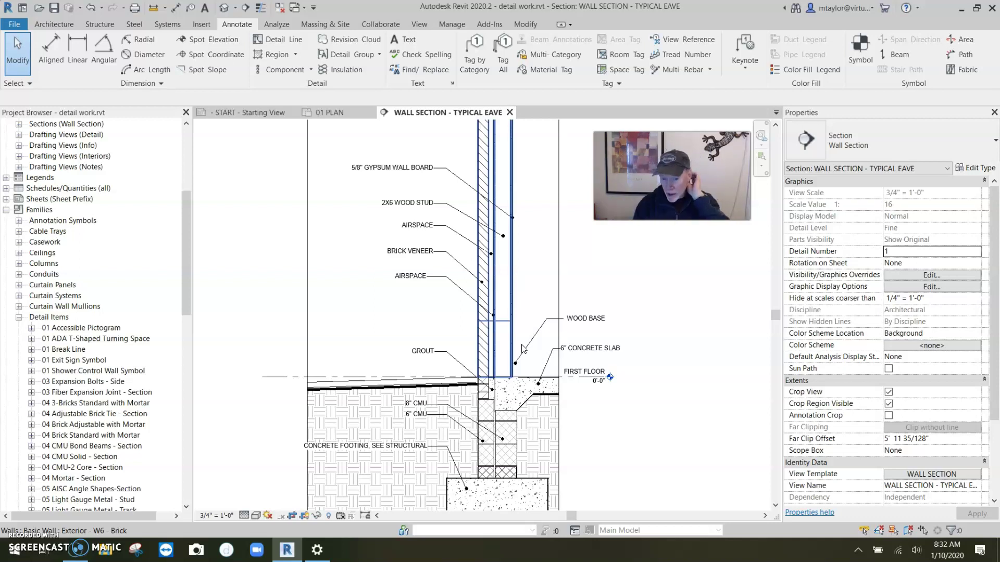
Zoom and pan the section up to the SECOND FLOOR level and the sloped eave
scroll(516, 279, "up", 2)
scroll(489, 318, "down", 1)
middle_click_drag(468, 130, 442, 369)
scroll(440, 248, "up", 1)
middle_click_drag(440, 248, 397, 282)
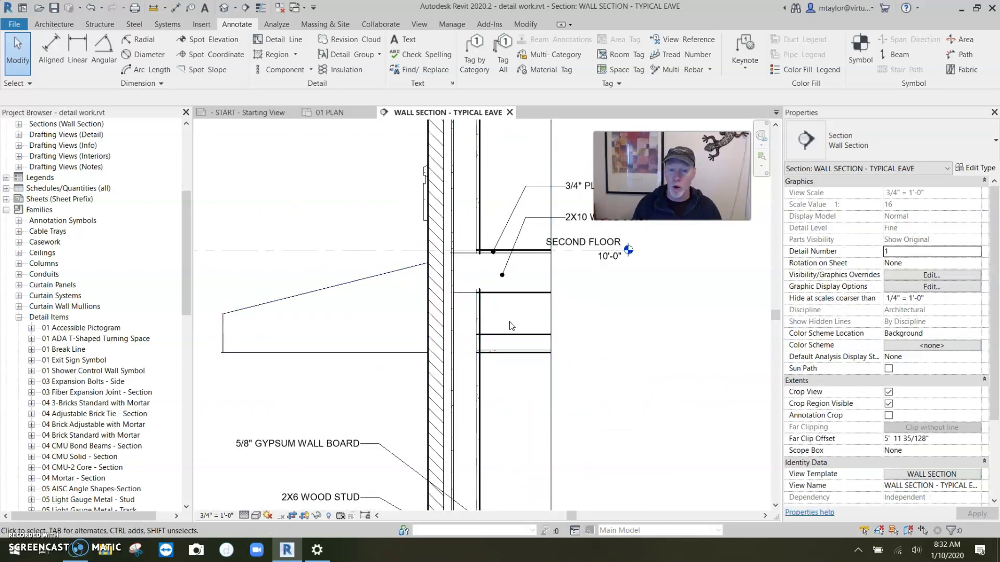
scroll(508, 364, "up", 1)
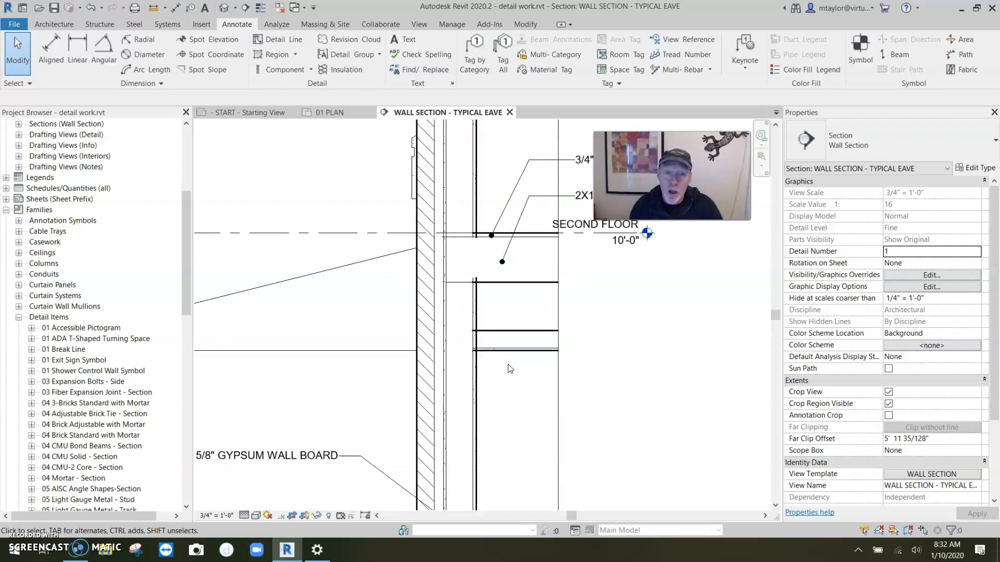
Re-expand Families > Detail Items in the Project Browser and scroll through its detail families
double_click(35, 319)
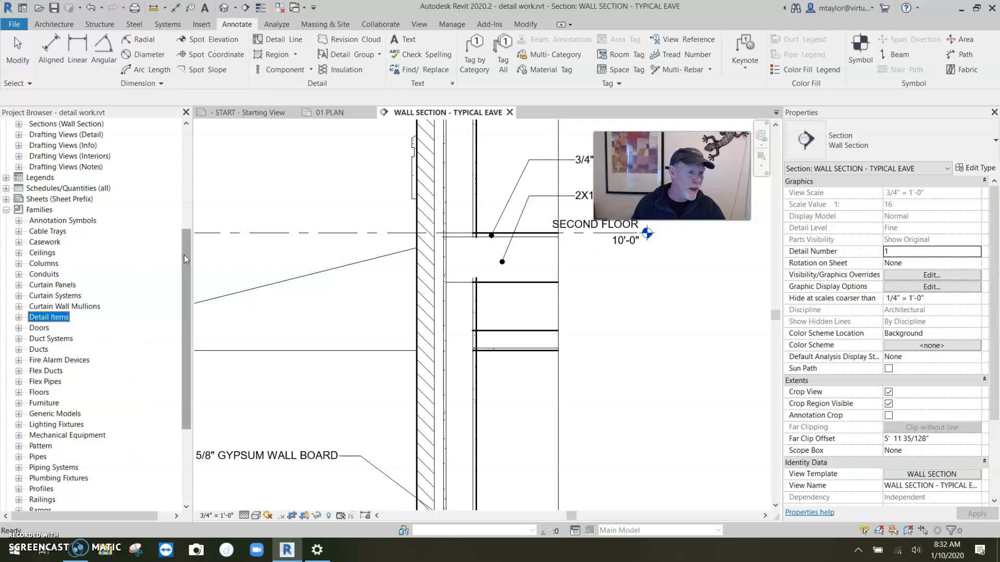
left_click_drag(183, 255, 183, 260)
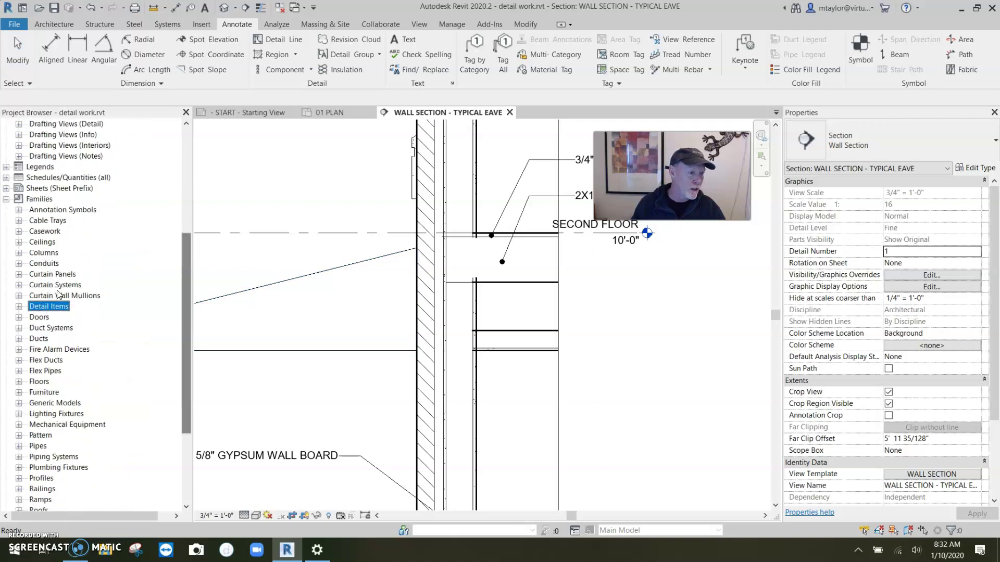
left_click(19, 306)
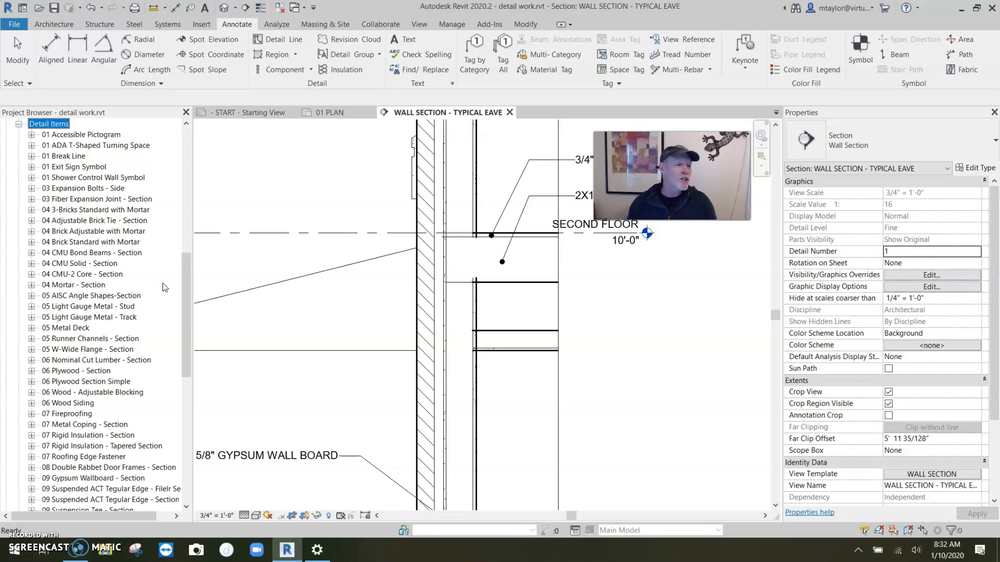
scroll(185, 271, "up", 1)
scroll(185, 271, "down", 2)
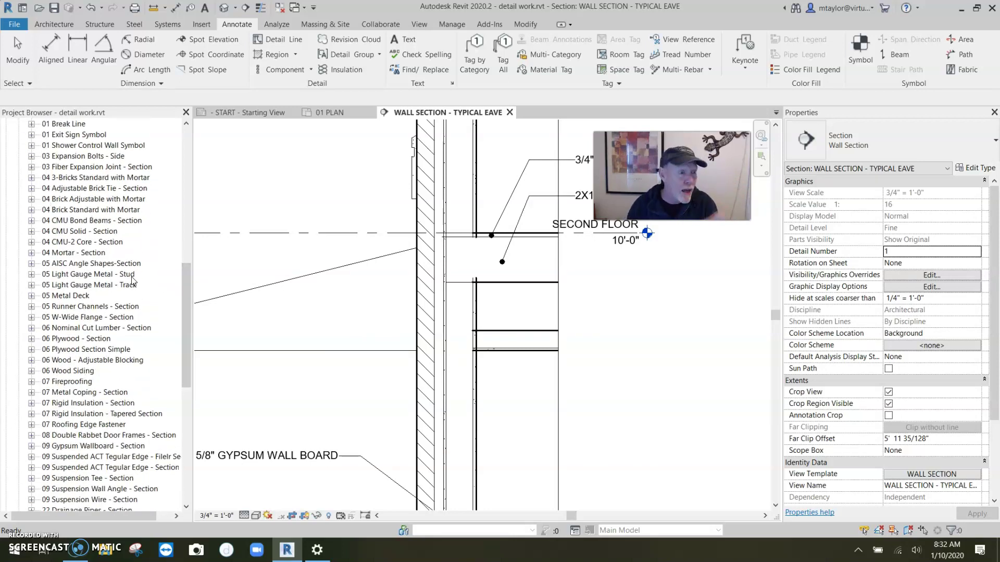
left_click_drag(189, 282, 189, 296)
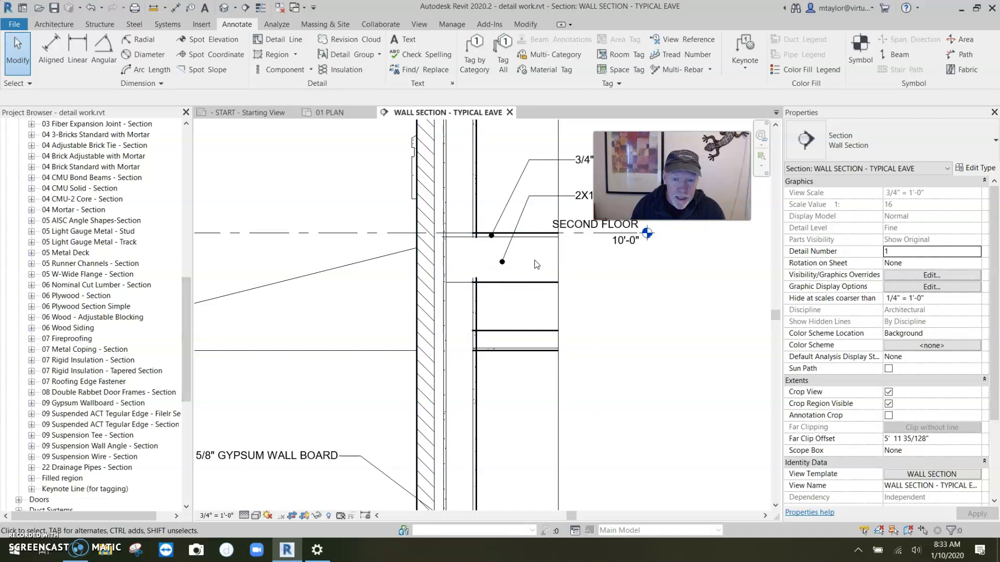
middle_click_drag(531, 274, 483, 326)
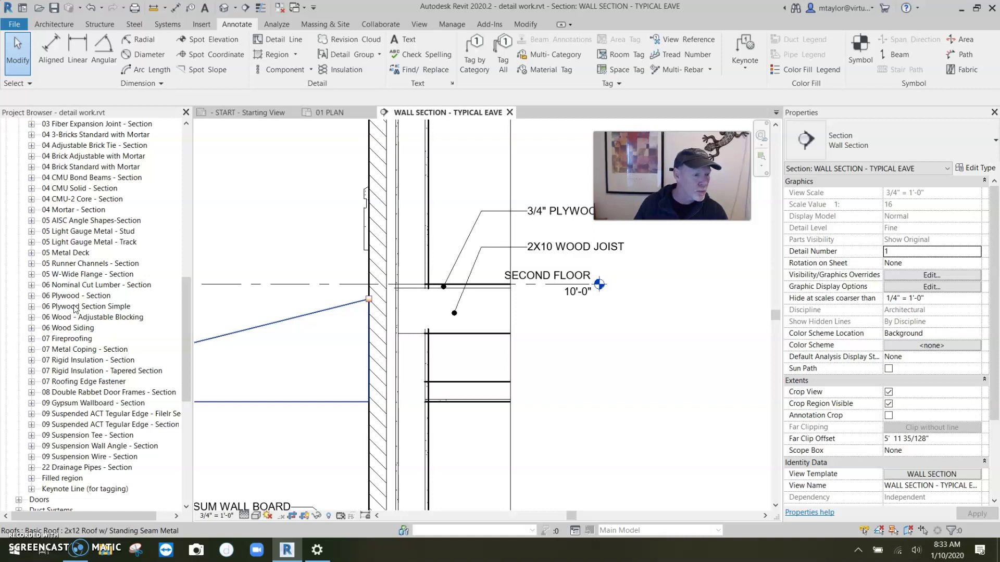
Place a 2x10 06 Nominal Cut Lumber - Section rim board at the wall end beside the joist
left_click(82, 285)
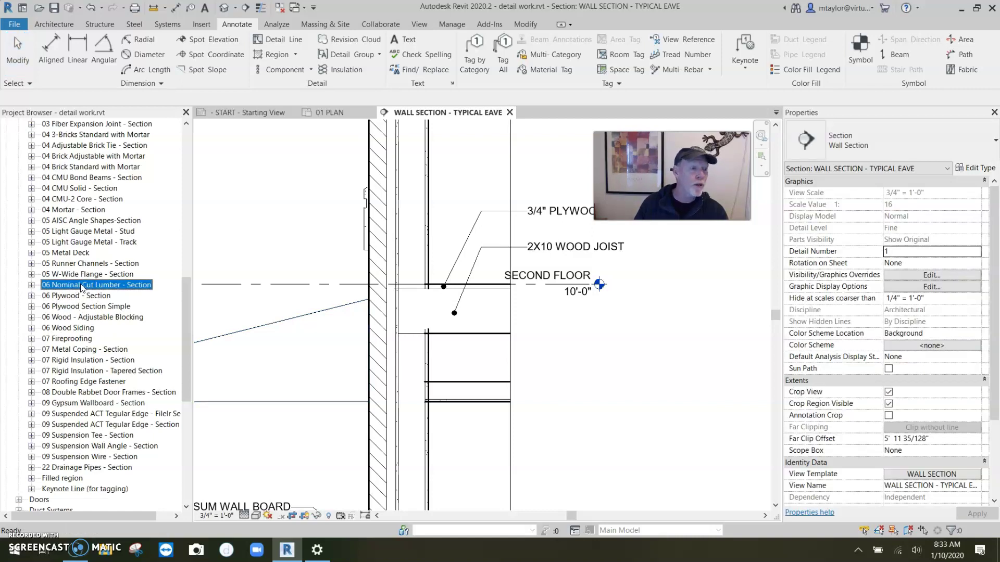
left_click(32, 285)
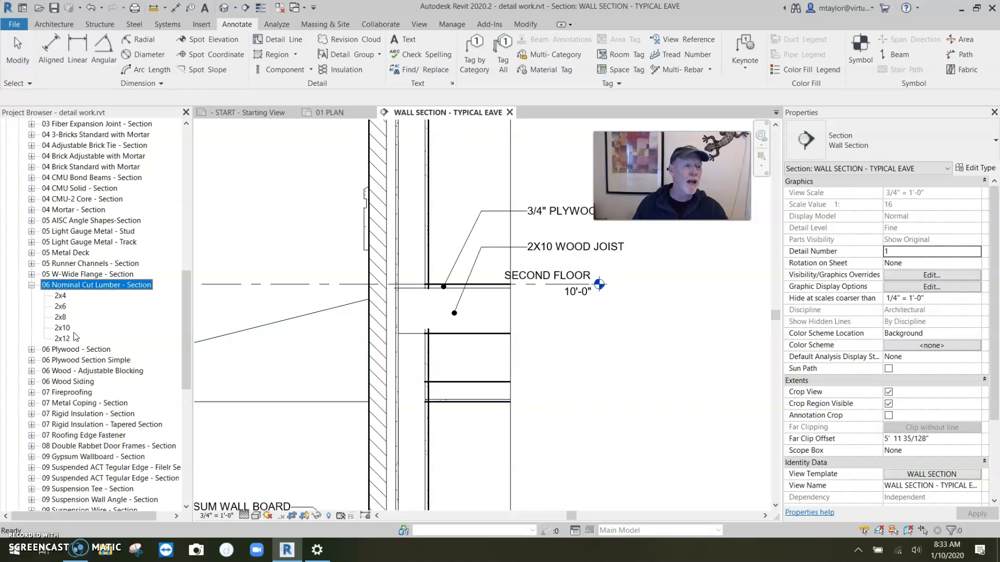
left_click_drag(61, 330, 419, 316)
scroll(419, 316, "up", 2)
scroll(418, 316, "up", 2)
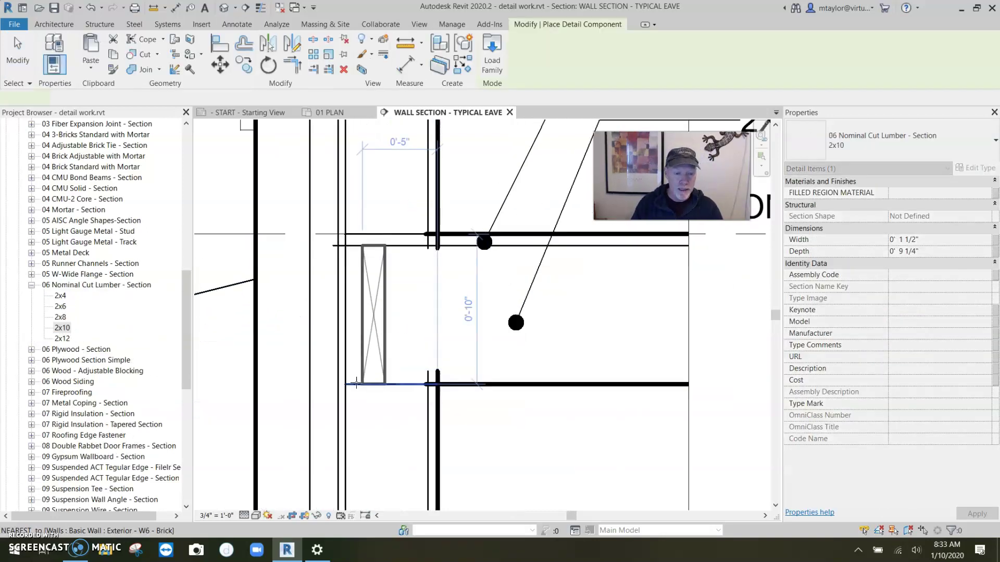
left_click(353, 385)
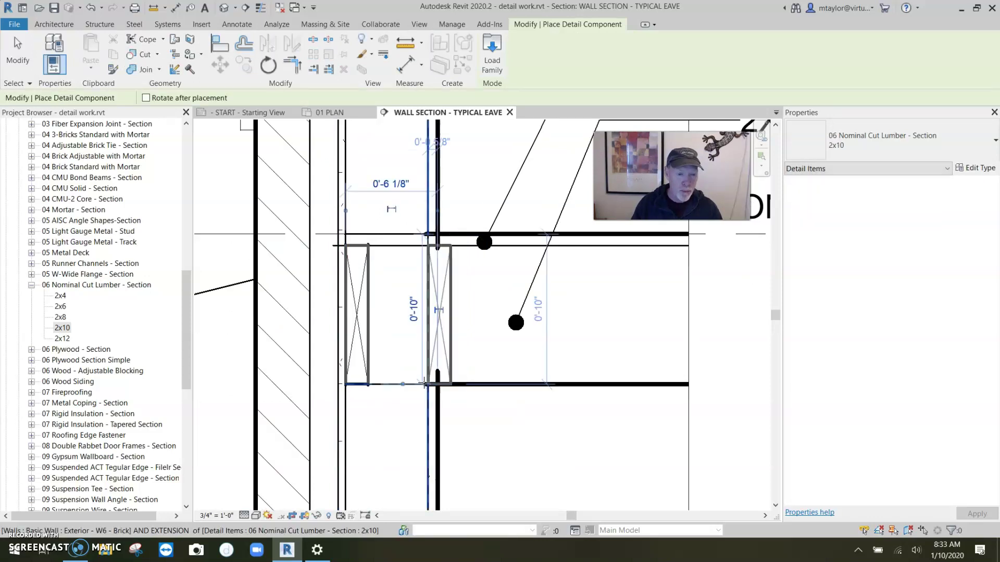
scroll(510, 350, "down", 2)
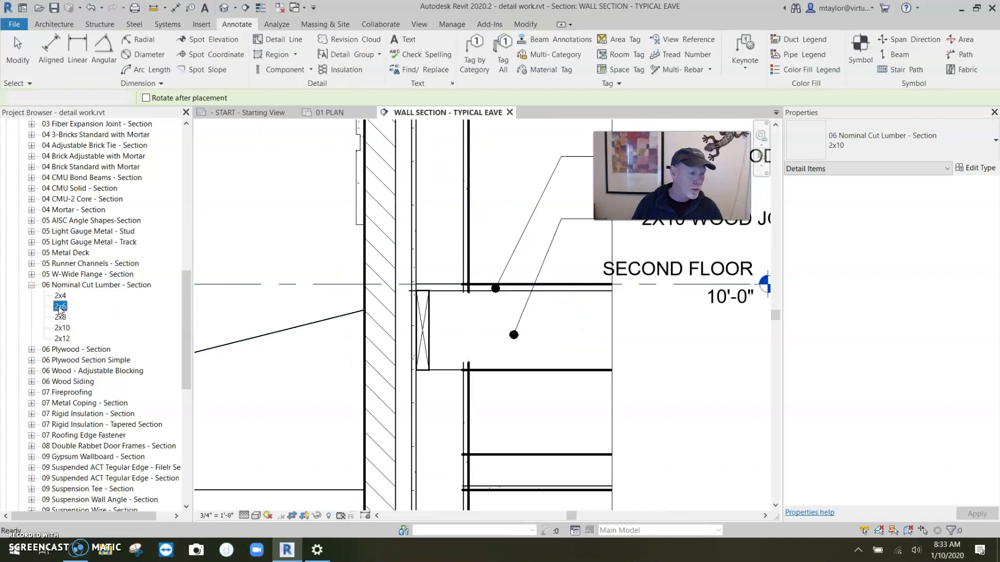
Place two horizontal 2x6 plates, one at Second Floor and one below the floor joist
mouse_move(67, 316)
left_mouse_down()
mouse_move(468, 281)
mouse_move(451, 242)
left_mouse_up()
scroll(463, 260, "up", 2)
scroll(464, 250, "down", 2)
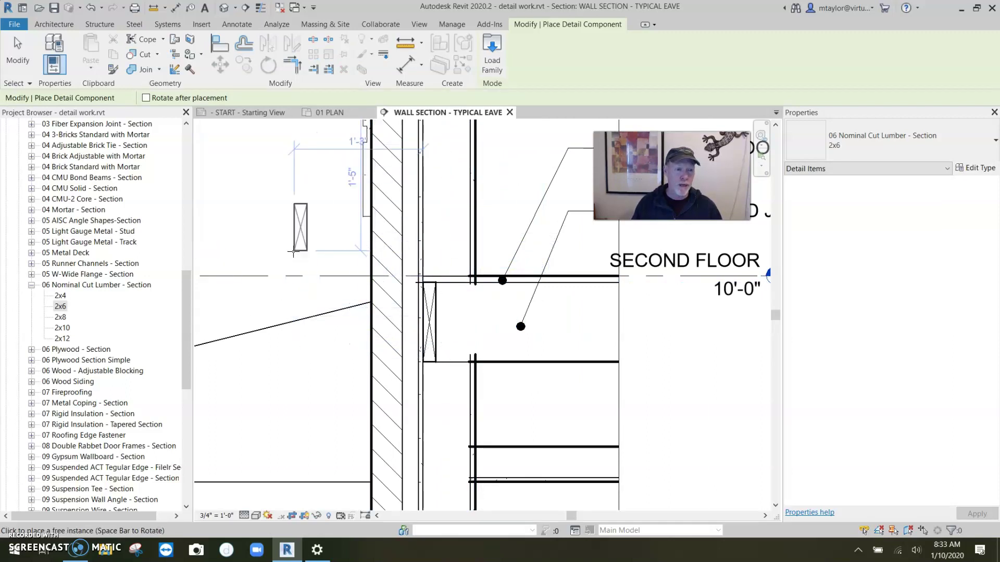
key("space")
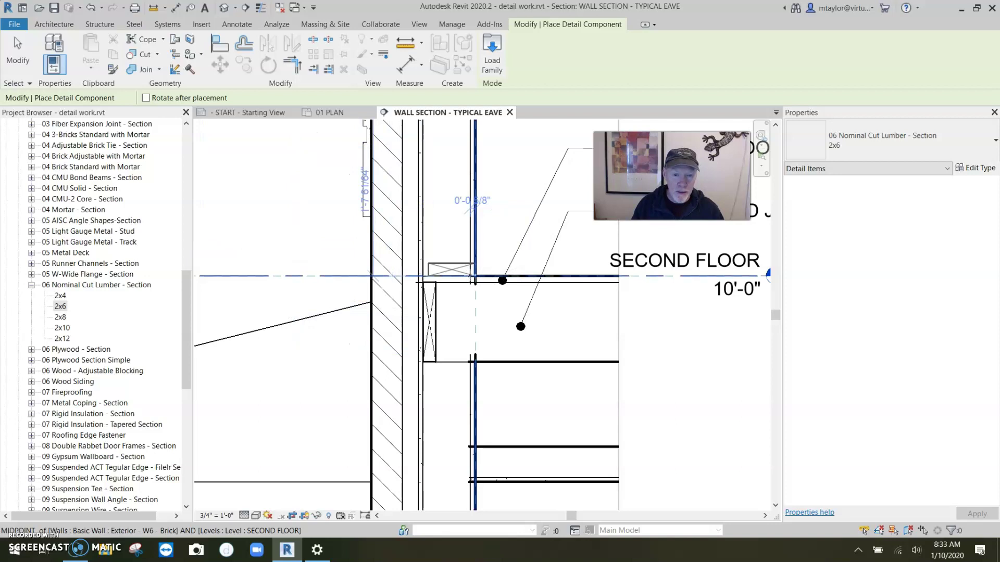
scroll(469, 276, "up", 2)
left_click(469, 276)
scroll(459, 380, "down", 3)
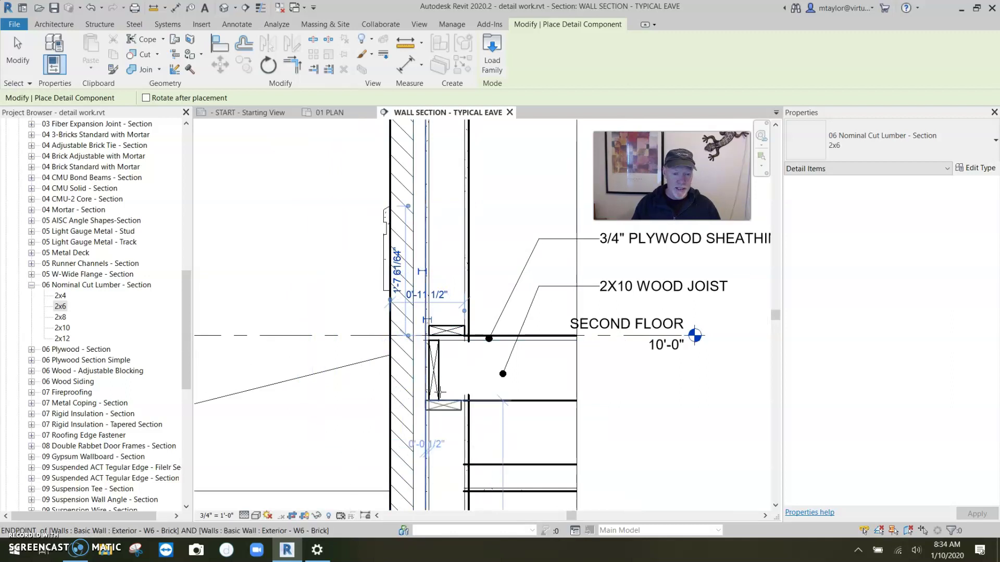
scroll(439, 392, "up", 2)
left_click(439, 394)
middle_click_drag(432, 439, 413, 402)
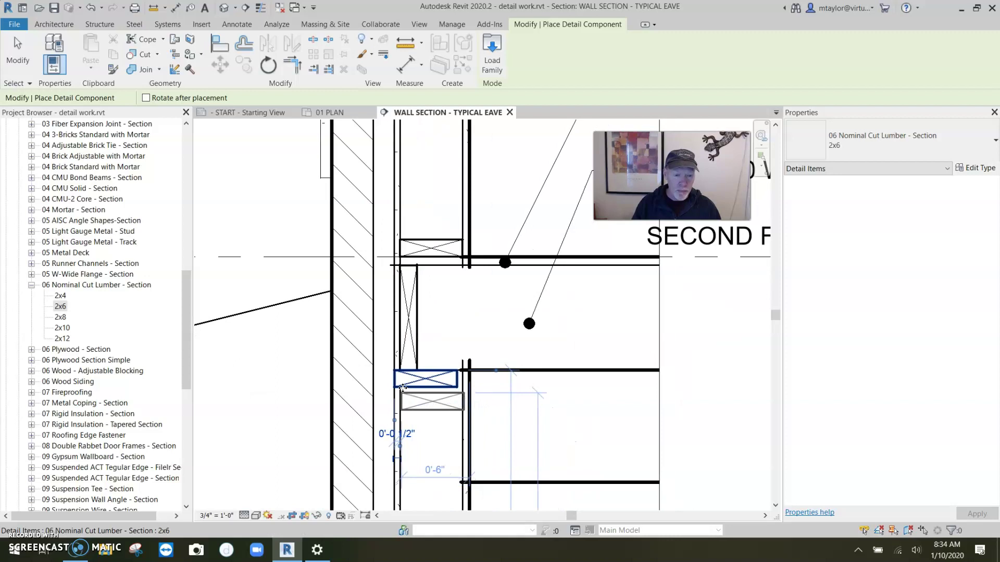
key("Escape")
Move the lower 2x6 between the wall lines and add a second 2x6 beneath it with Create Similar
left_click(414, 386)
scroll(393, 376, "up", 3)
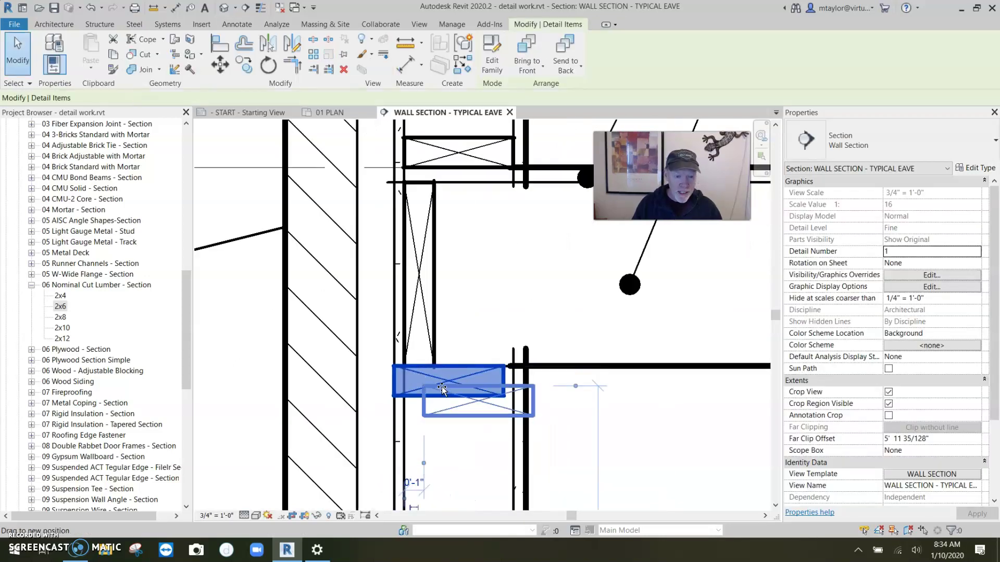
left_click(441, 382)
left_click_drag(442, 382, 459, 398)
key("c")
key("s")
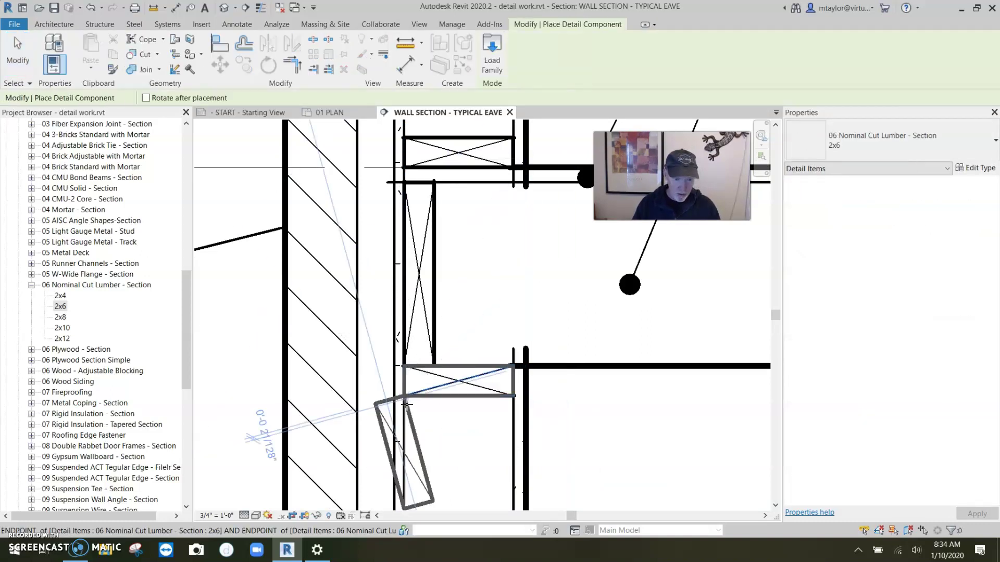
left_click(432, 394)
scroll(458, 428, "down", 2)
key("Escape")
key("Escape")
middle_click_drag(473, 457, 439, 387)
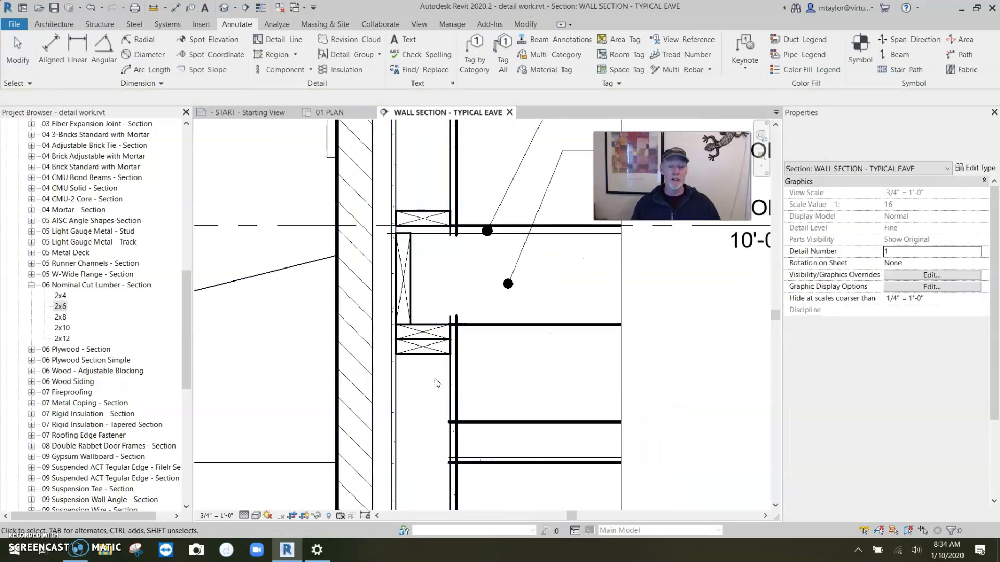
scroll(432, 386, "down", 1)
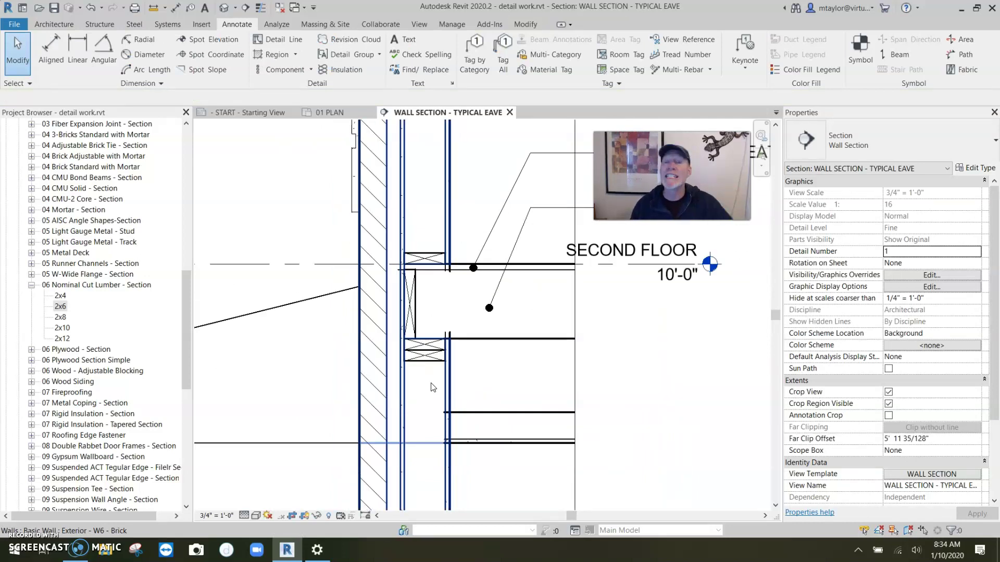
Draw 5 1/2" batt insulation up and down the stud cavity from the 2x6 plate midpoints
left_click(338, 69)
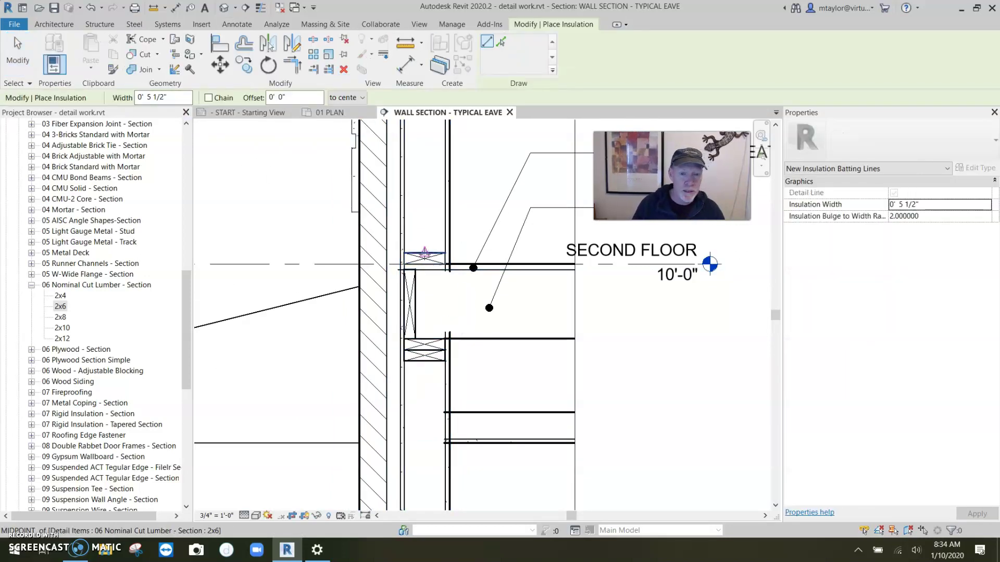
left_click(424, 254)
scroll(424, 323, "down", 2)
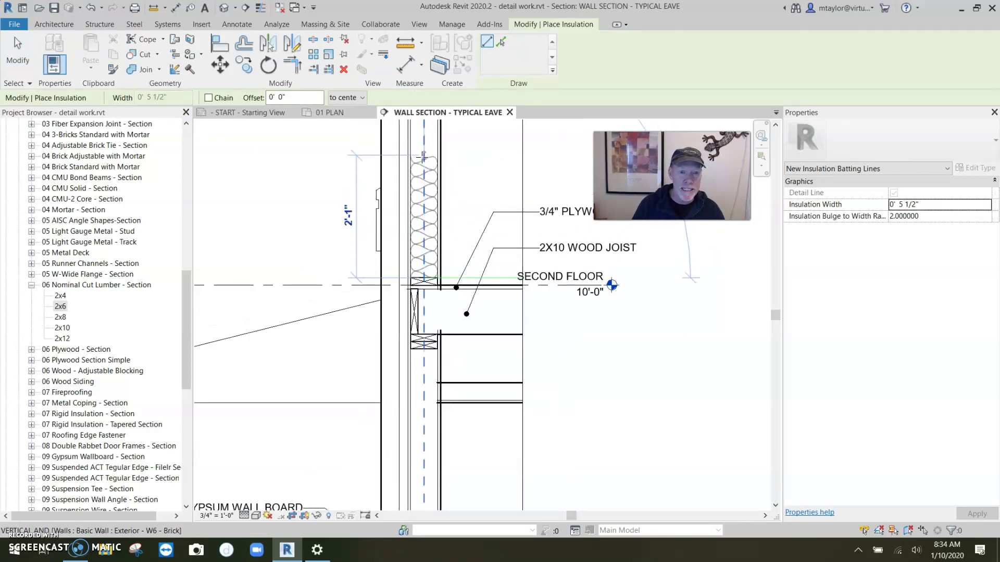
left_click(424, 156)
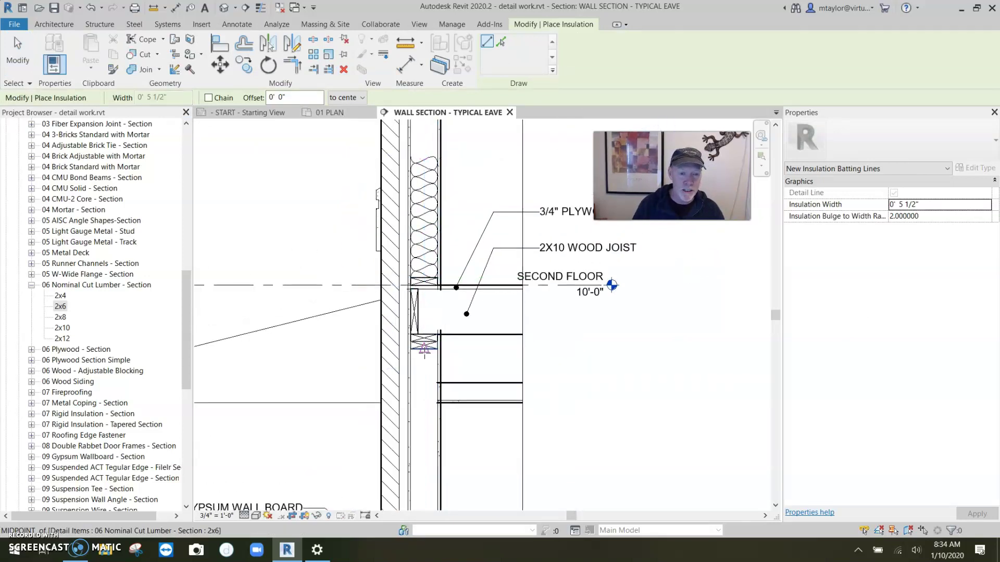
left_click(424, 472)
scroll(474, 369, "up", 1)
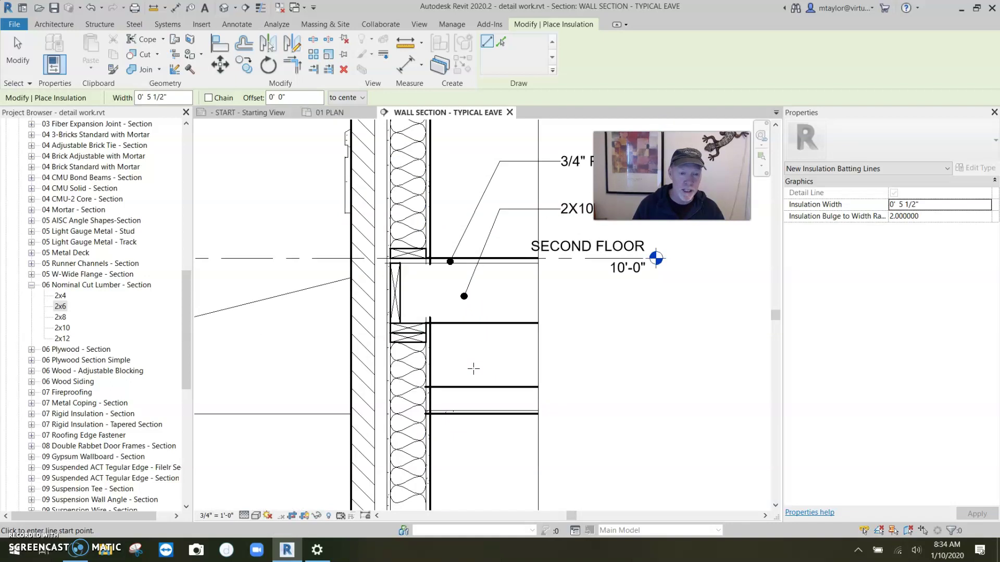
scroll(459, 355, "down", 2)
key("Escape")
key("Escape")
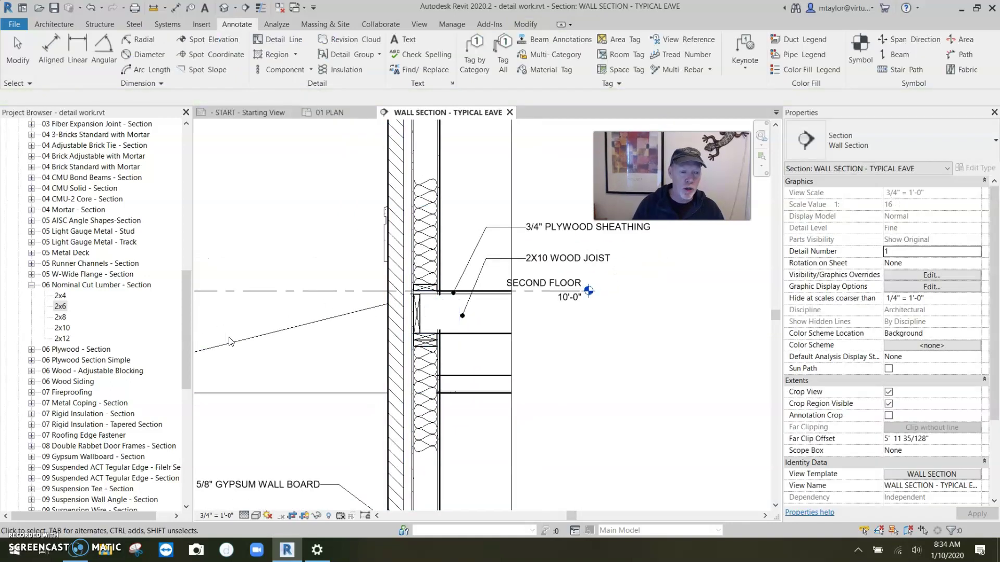
Browse the 04 Brick Adjustable and Standard with Mortar families in Detail Items
left_click(32, 286)
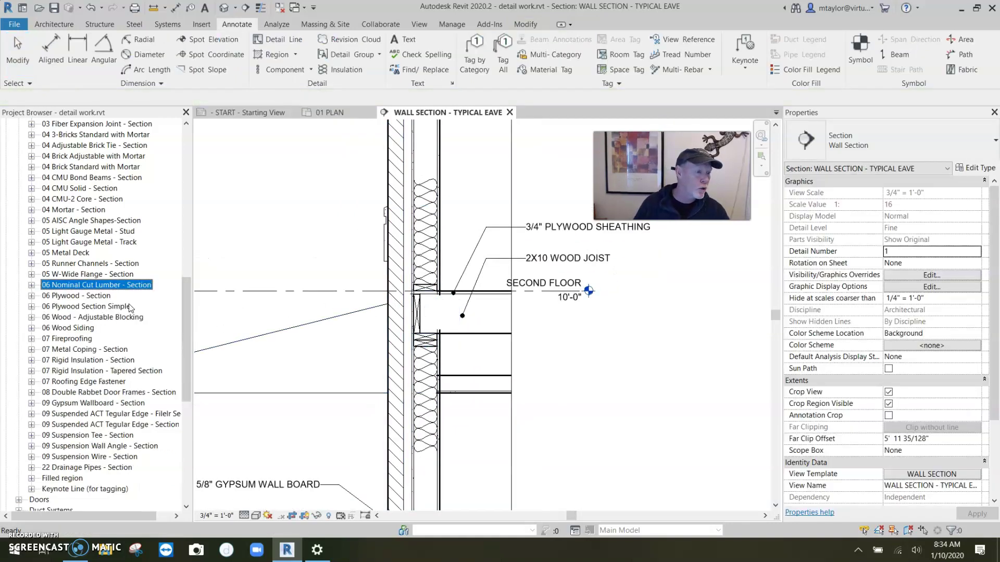
left_click_drag(183, 299, 183, 259)
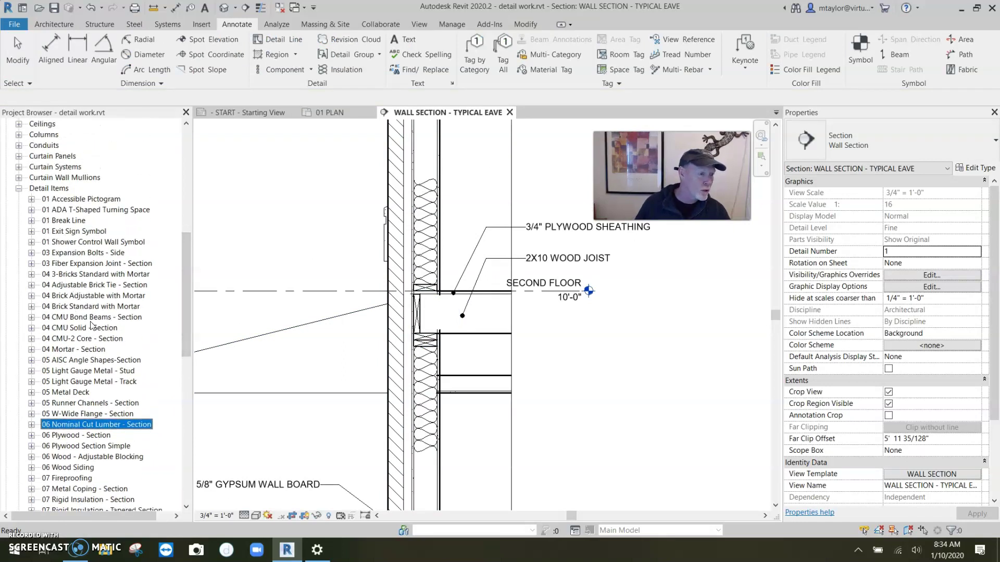
left_click(84, 297)
left_click(104, 310)
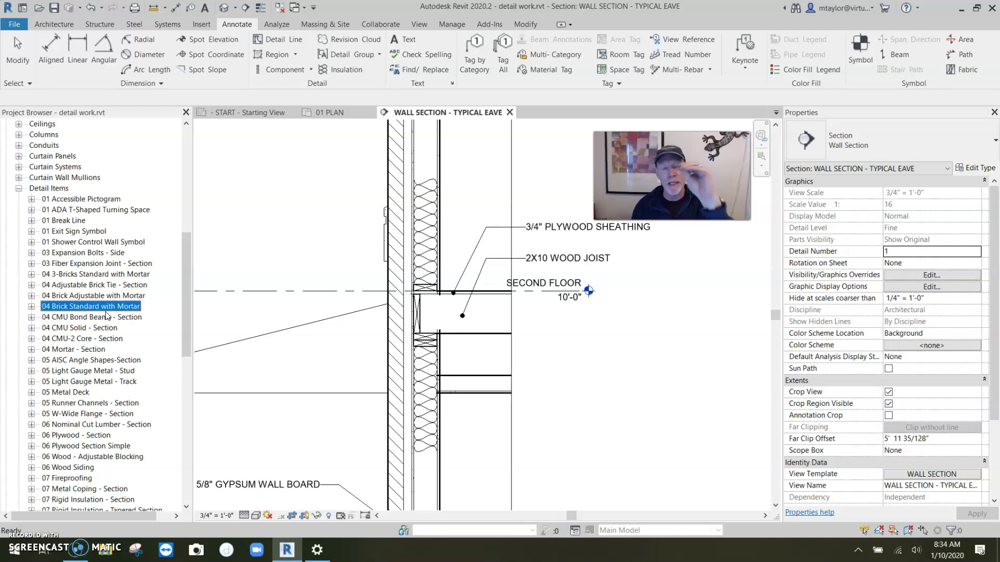
Draw a Brick w Mortar 8" section repeating detail up the outer brick face
left_click(311, 69)
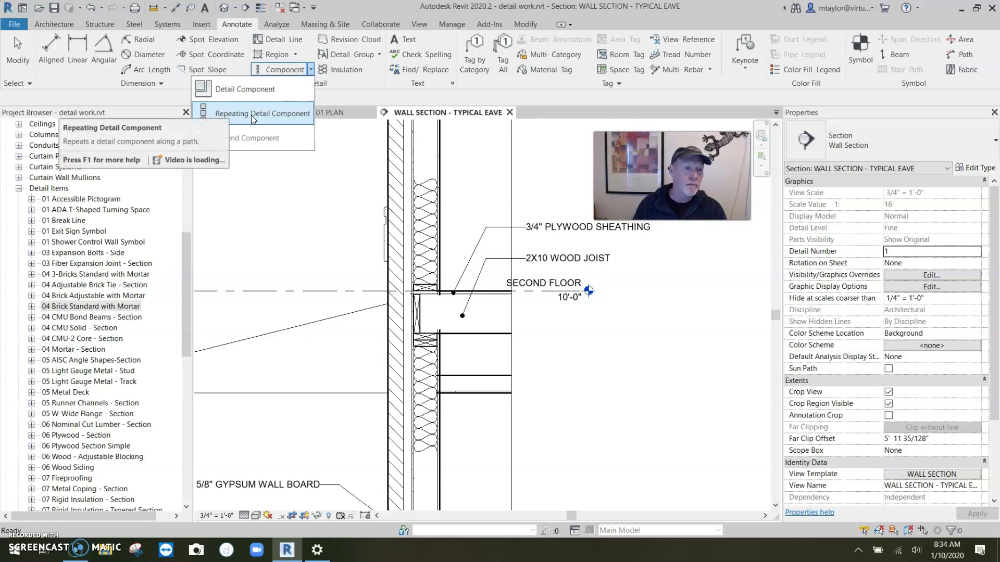
left_click(256, 115)
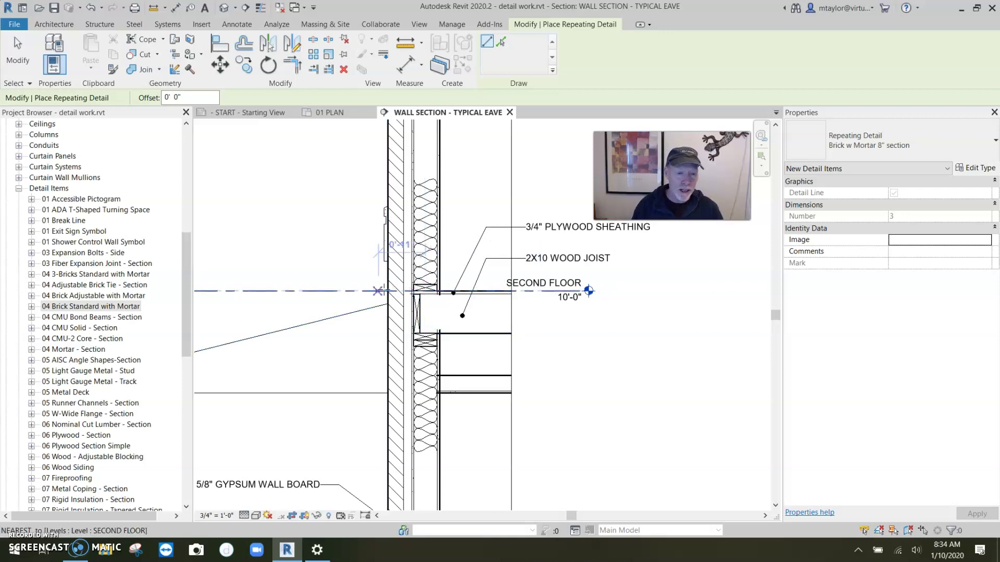
scroll(388, 290, "up", 2)
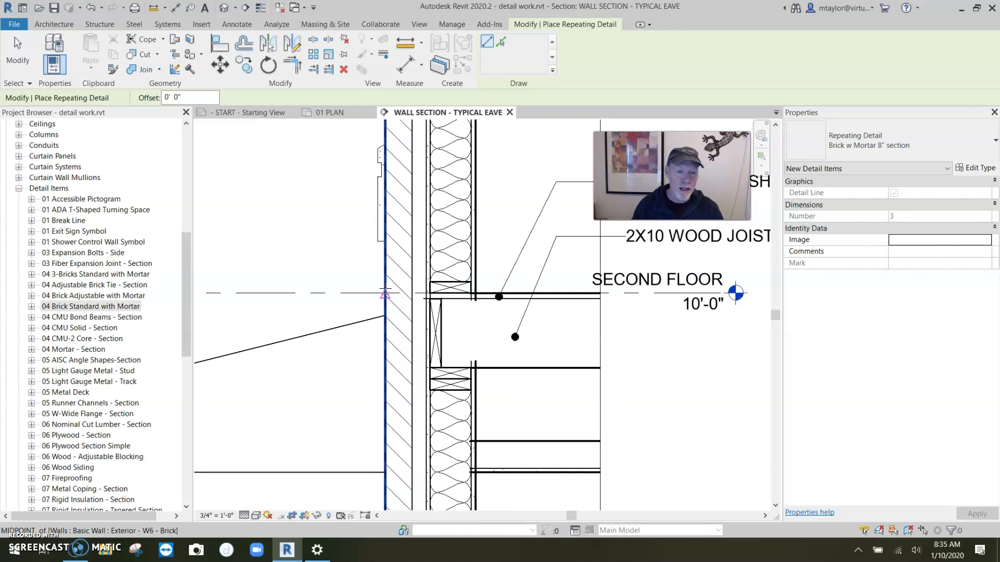
scroll(386, 290, "up", 3)
scroll(395, 320, "down", 5)
left_click(396, 395)
left_click(401, 125)
left_click(401, 206)
key("Escape")
key("Escape")
Inspect the new brick repeating detail's courses along the wall
left_click(404, 199)
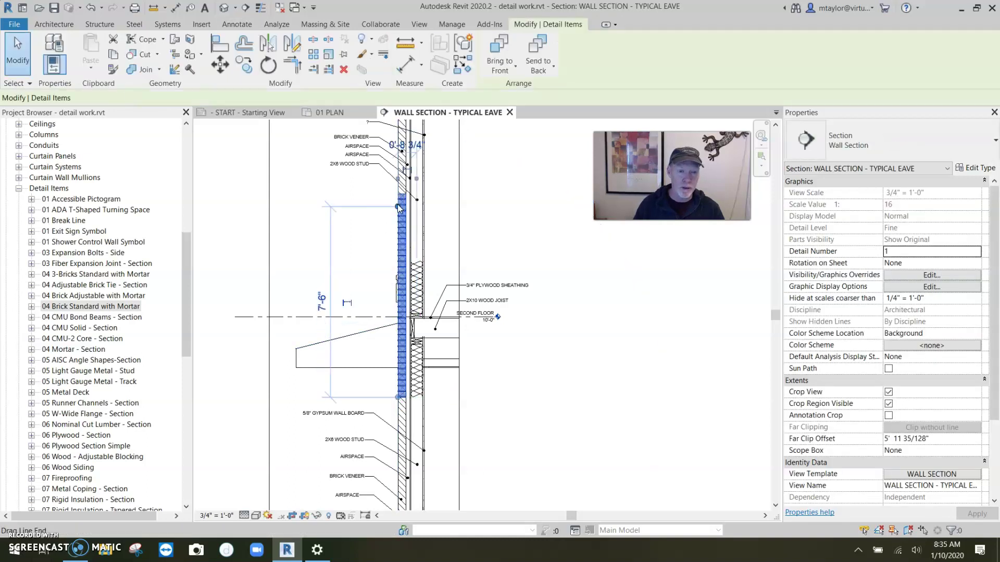
key("Escape")
scroll(383, 339, "up", 2)
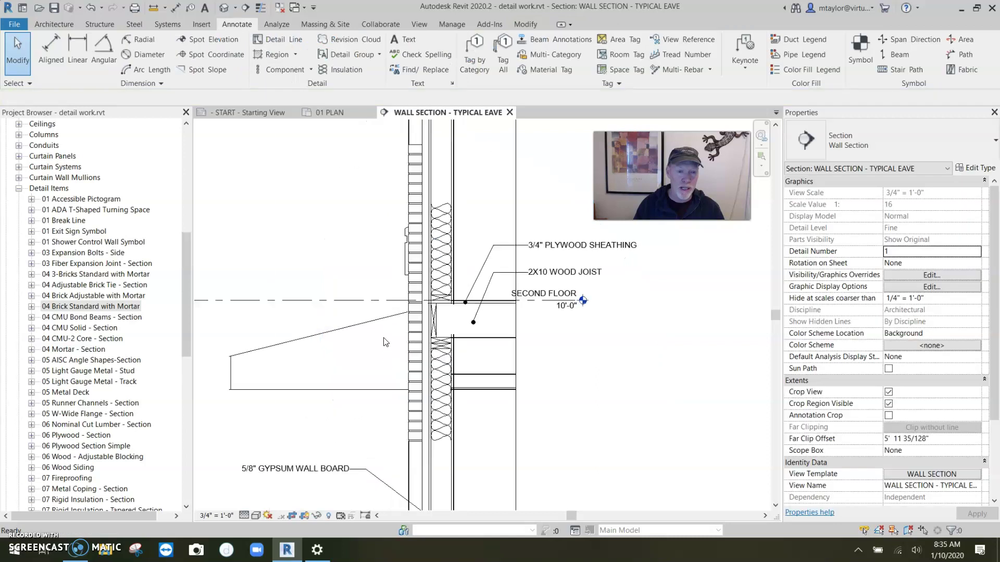
scroll(451, 315, "up", 3)
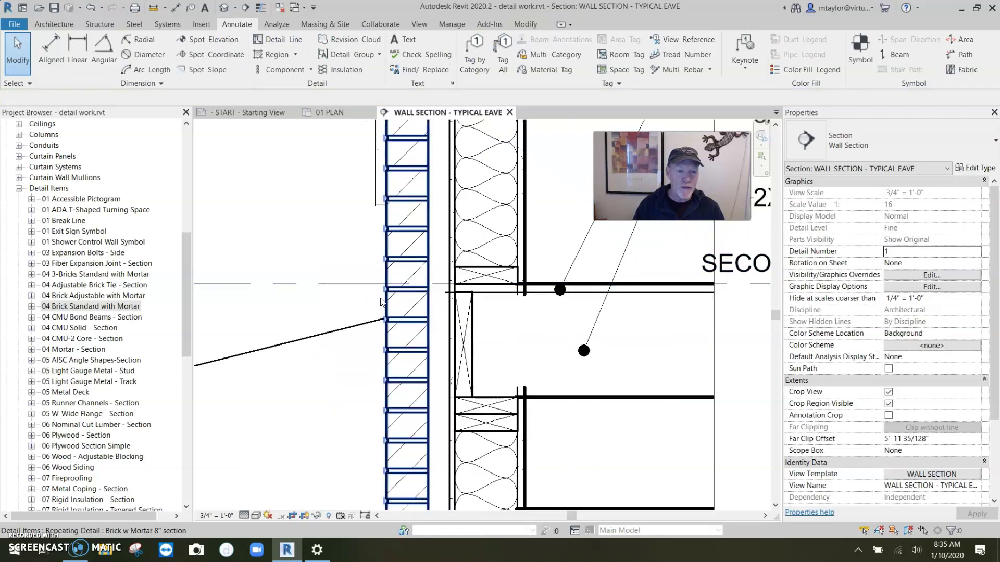
scroll(397, 291, "up", 2)
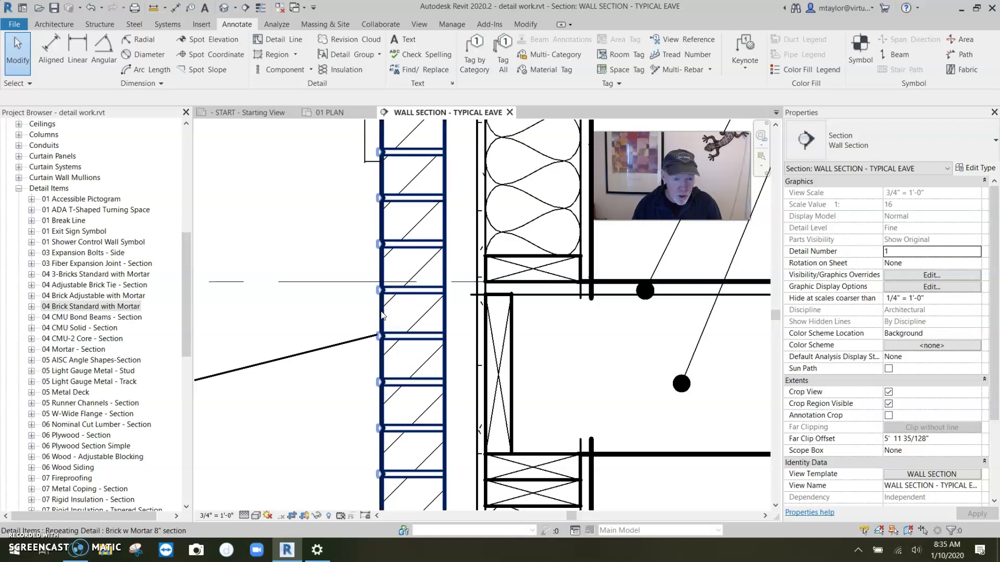
left_click(411, 297)
scroll(365, 301, "up", 2)
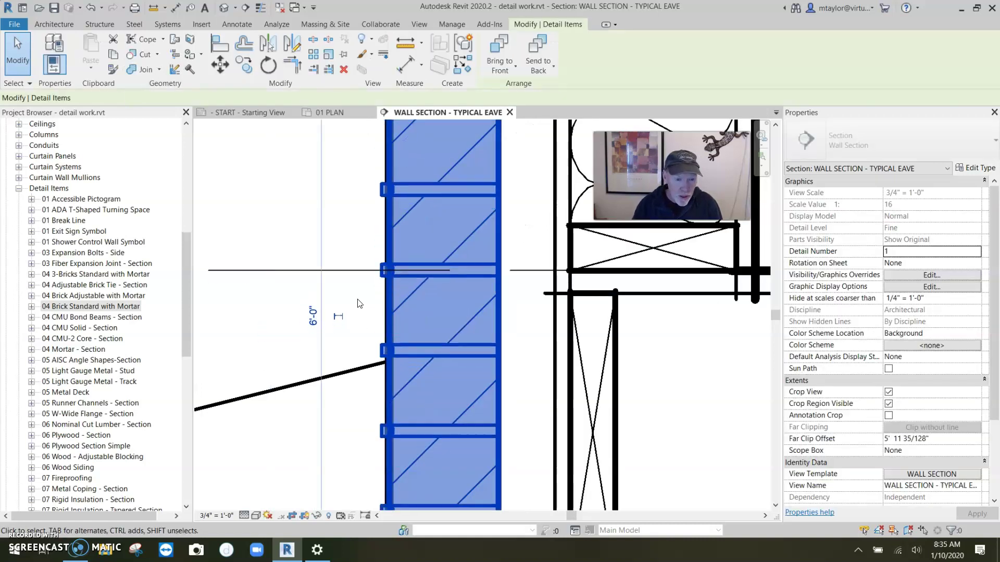
scroll(393, 258, "up", 2)
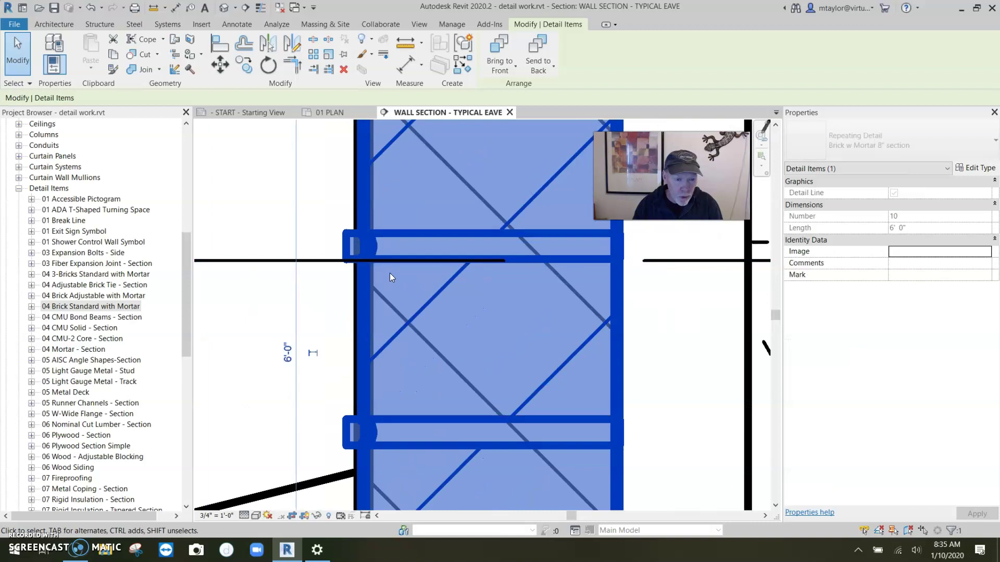
scroll(353, 305, "down", 4)
key("Escape")
scroll(352, 304, "down", 3)
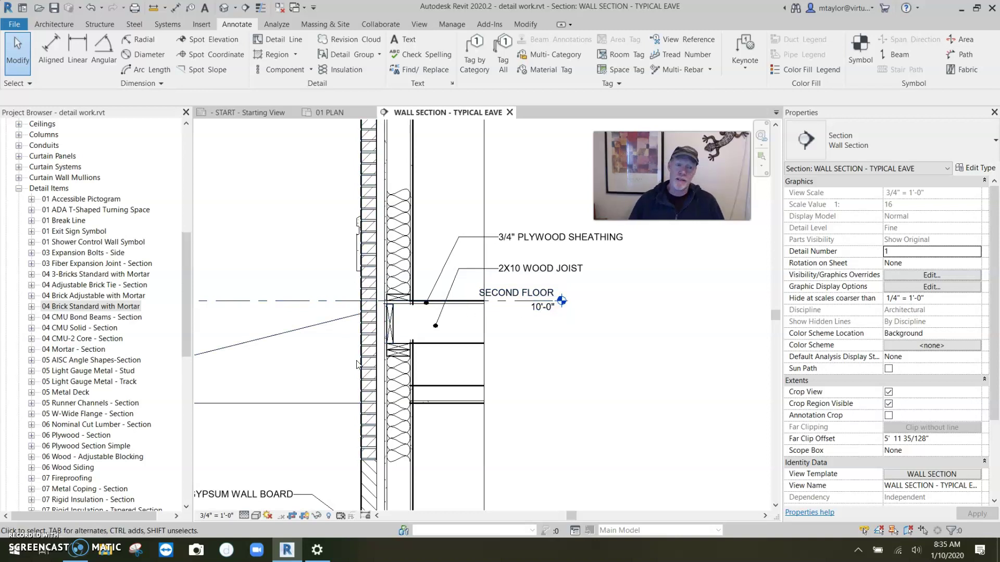
scroll(290, 346, "down", 2)
middle_click_drag(313, 356, 334, 303)
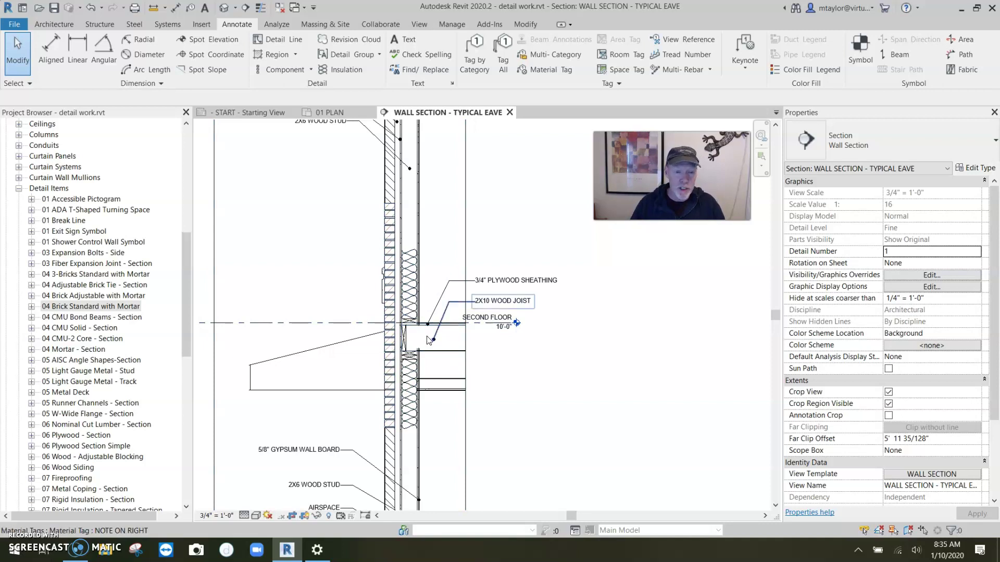
Place a 3/4" 06 Plywood Section Simple component on top of the 2X10 joist
scroll(426, 339, "up", 5)
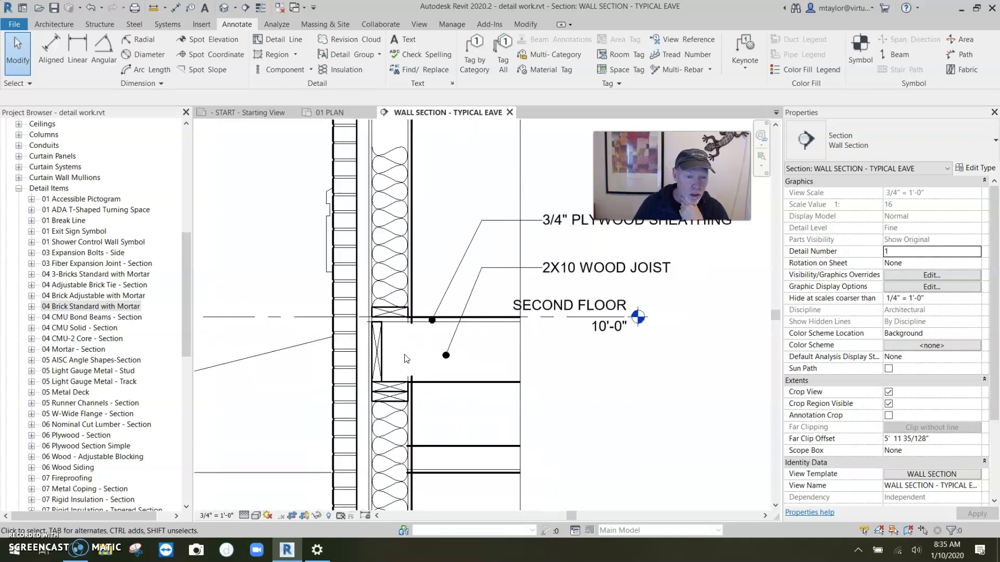
left_click_drag(188, 298, 189, 349)
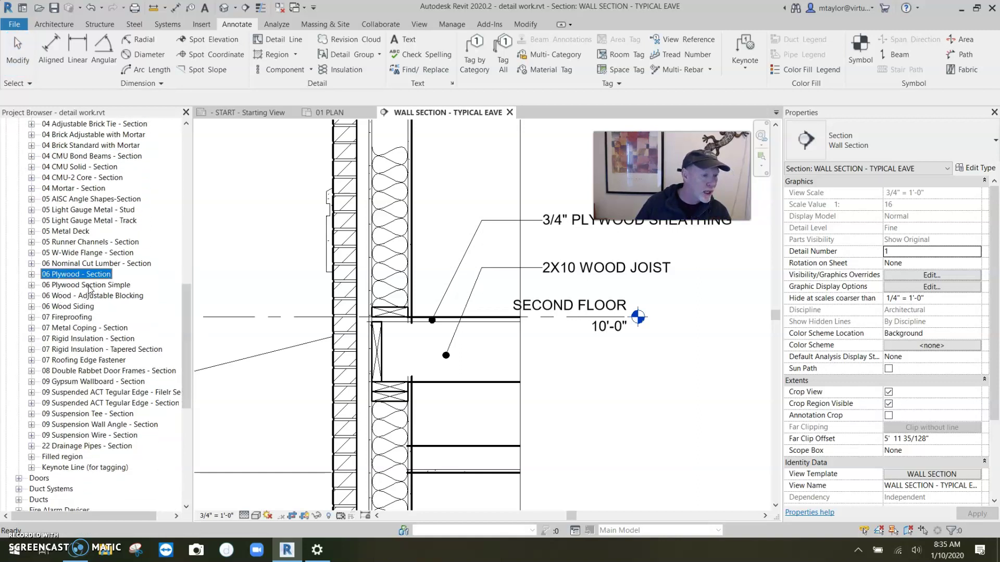
left_click(32, 274)
left_click(32, 275)
left_click(32, 285)
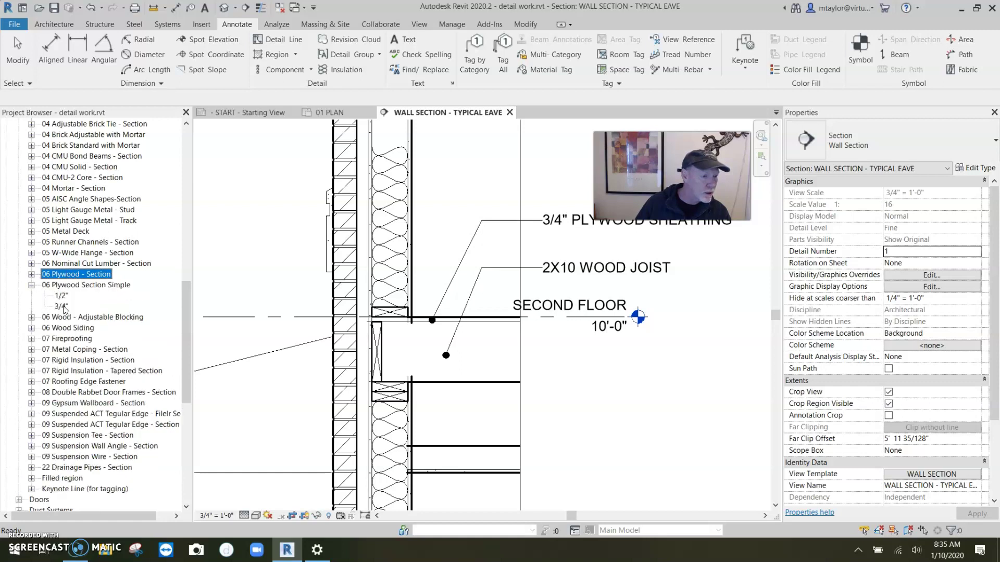
left_click_drag(61, 306, 461, 338)
scroll(373, 322, "up", 2)
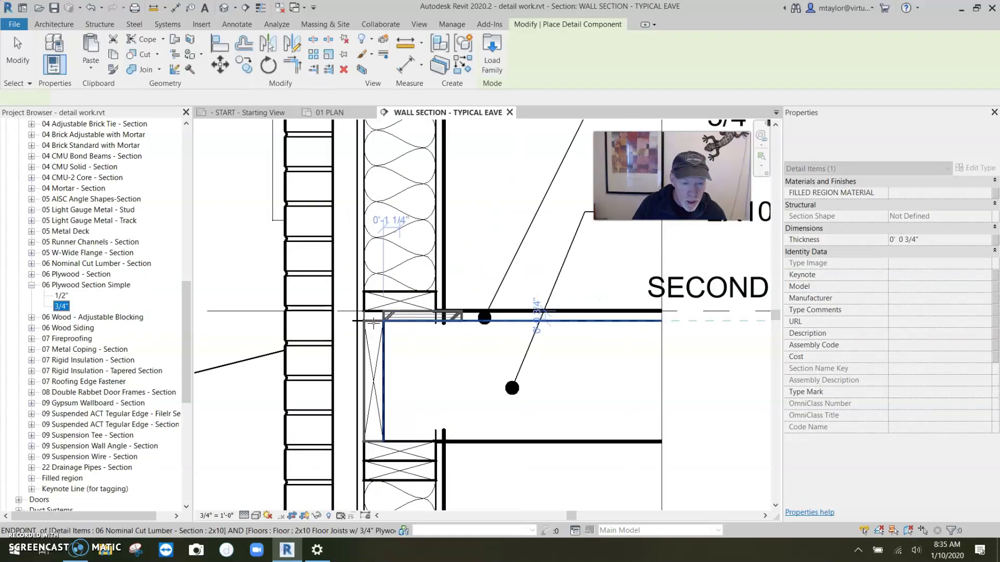
left_click(373, 323)
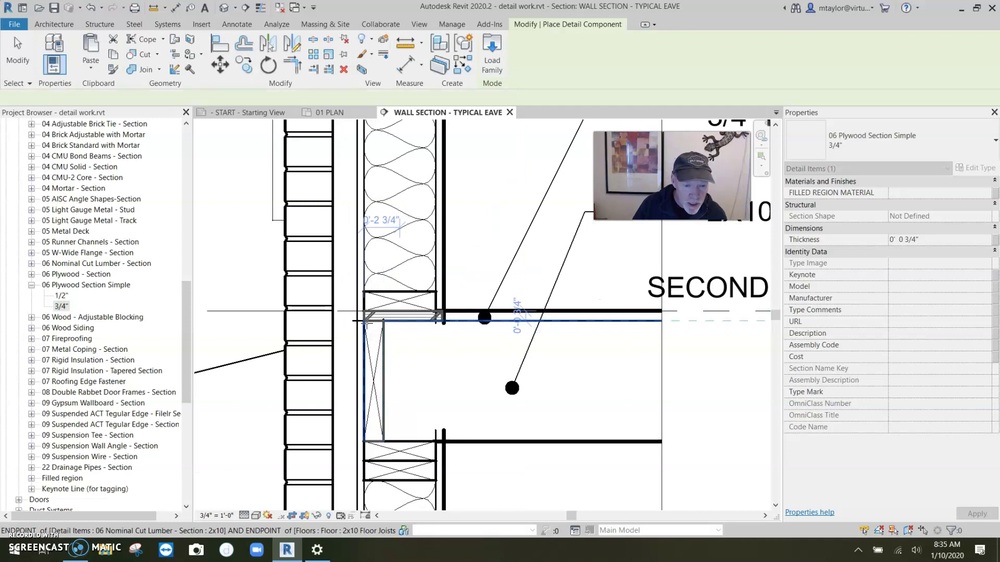
key("Escape")
Check the placed 3/4" plywood component's position, then deselect it
left_click(425, 318)
scroll(447, 327, "down", 3)
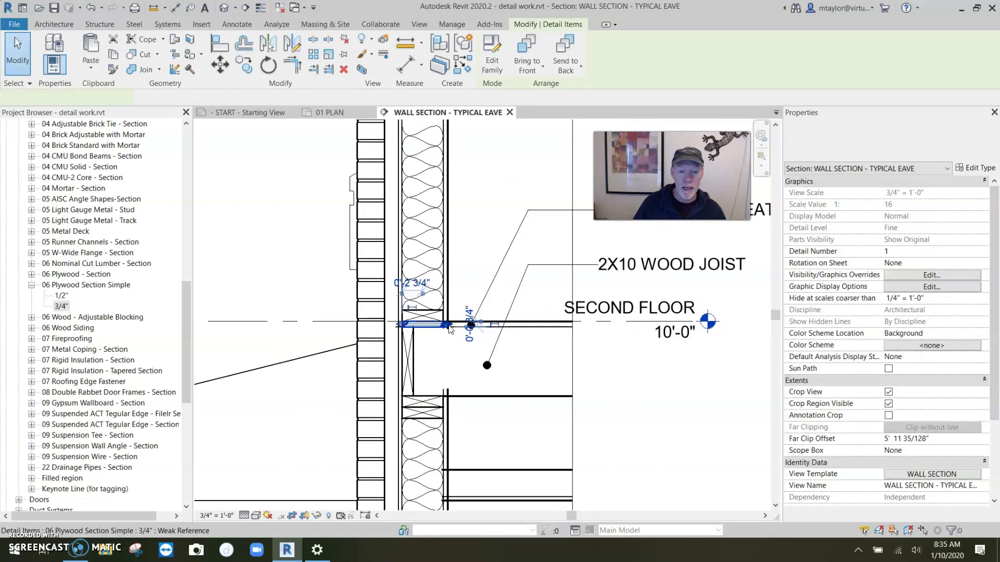
left_click(605, 350)
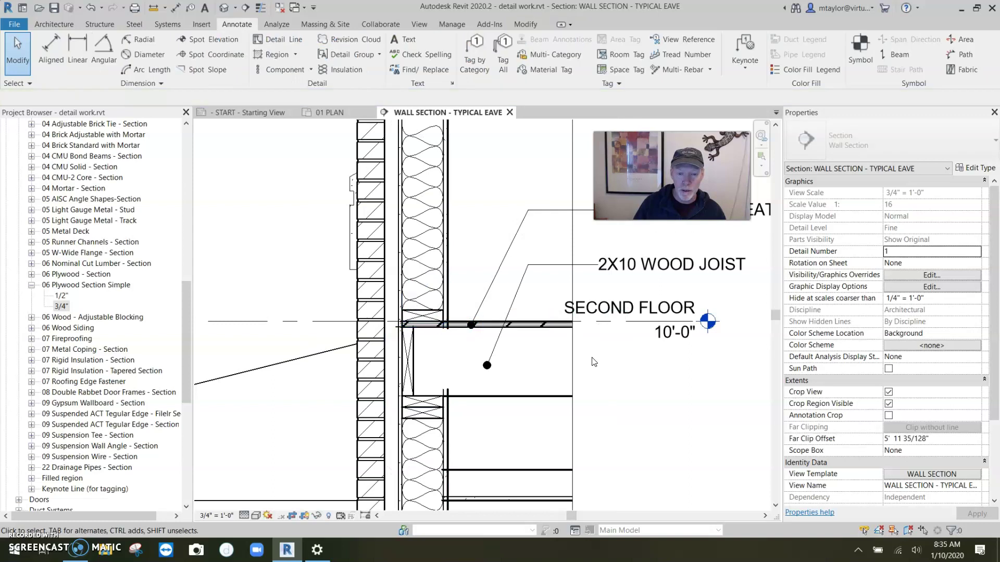
scroll(543, 348, "up", 3)
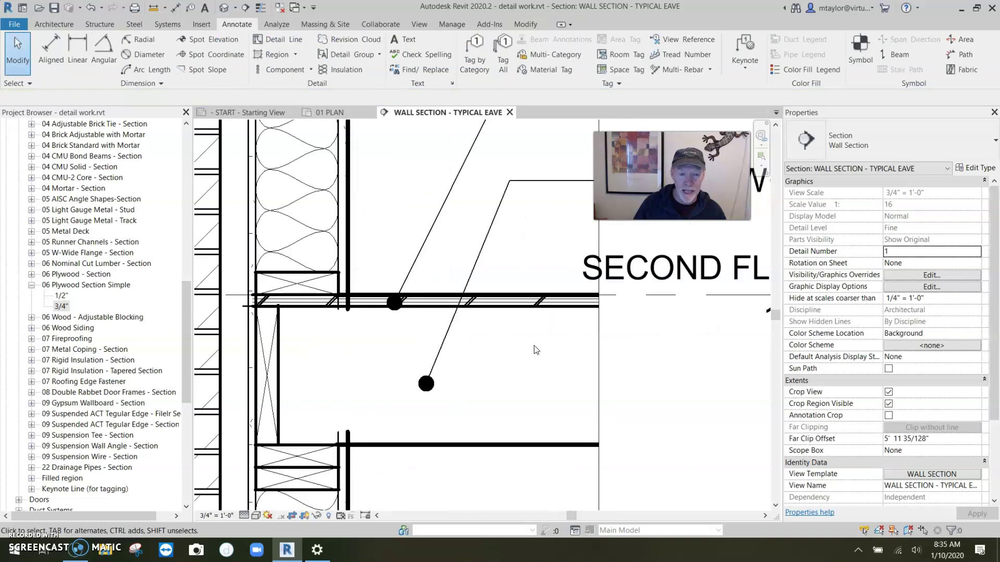
scroll(536, 352, "down", 5)
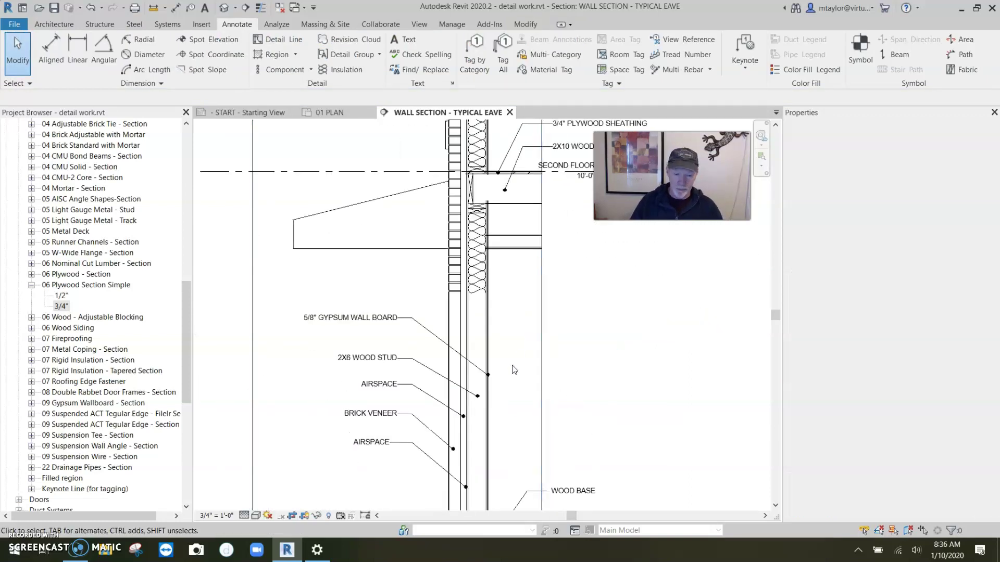
Add another brick repeating detail from the first-floor line up the lower wall
middle_click_drag(506, 385, 489, 219)
scroll(318, 294, "up", 3)
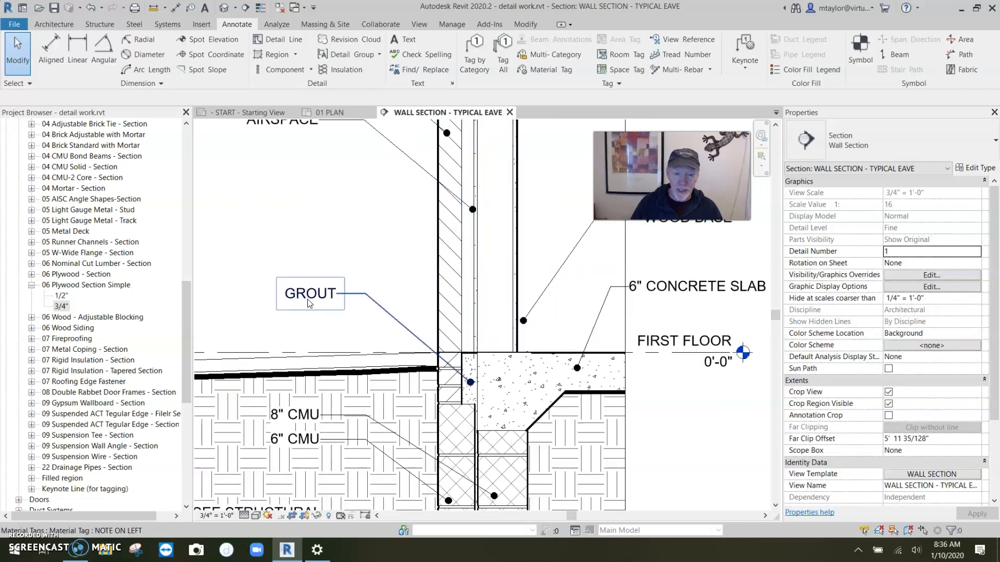
left_click(31, 285)
scroll(387, 236, "down", 3)
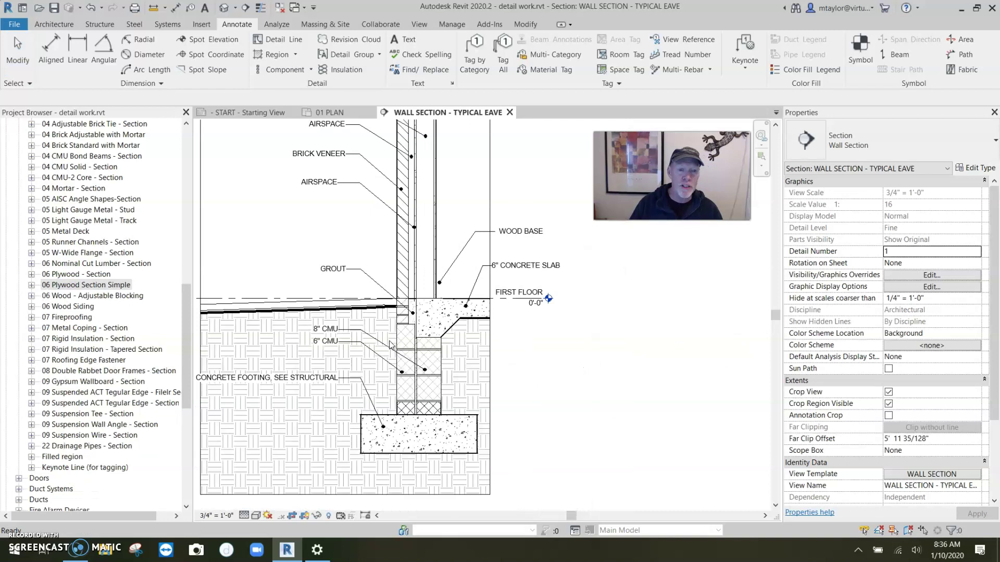
scroll(391, 219, "down", 2)
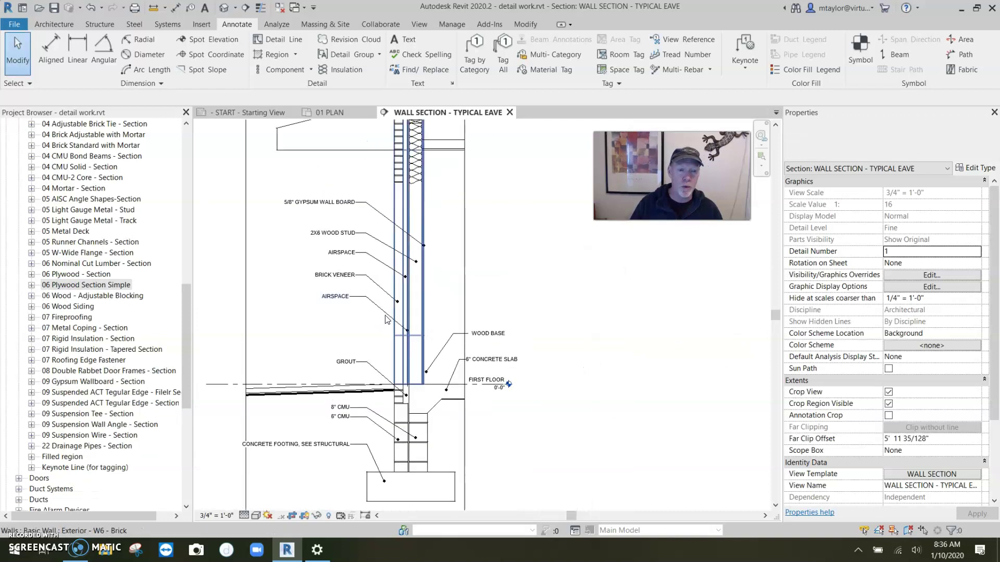
left_click(397, 195)
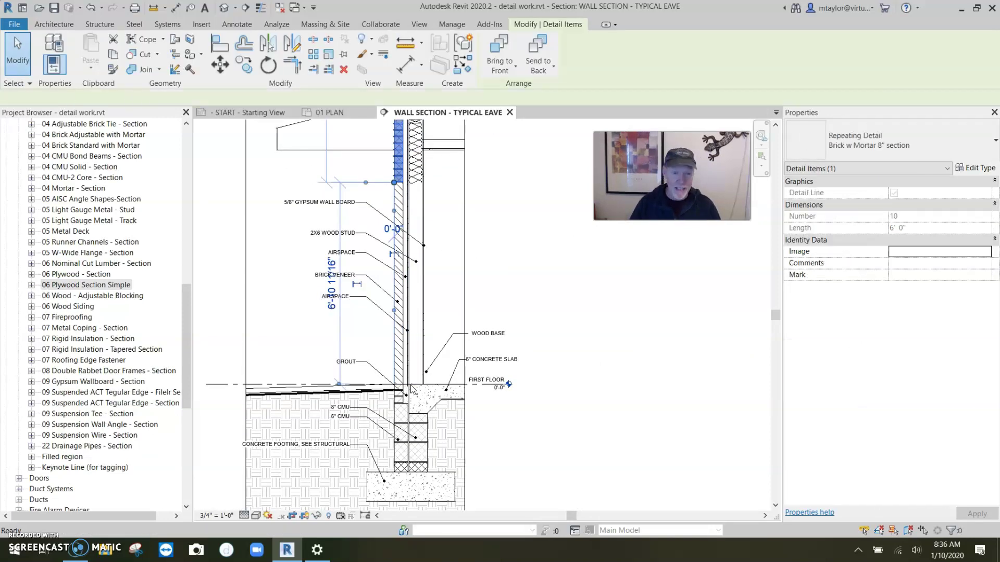
key("c")
key("s")
scroll(396, 386, "up", 2)
scroll(394, 393, "up", 3)
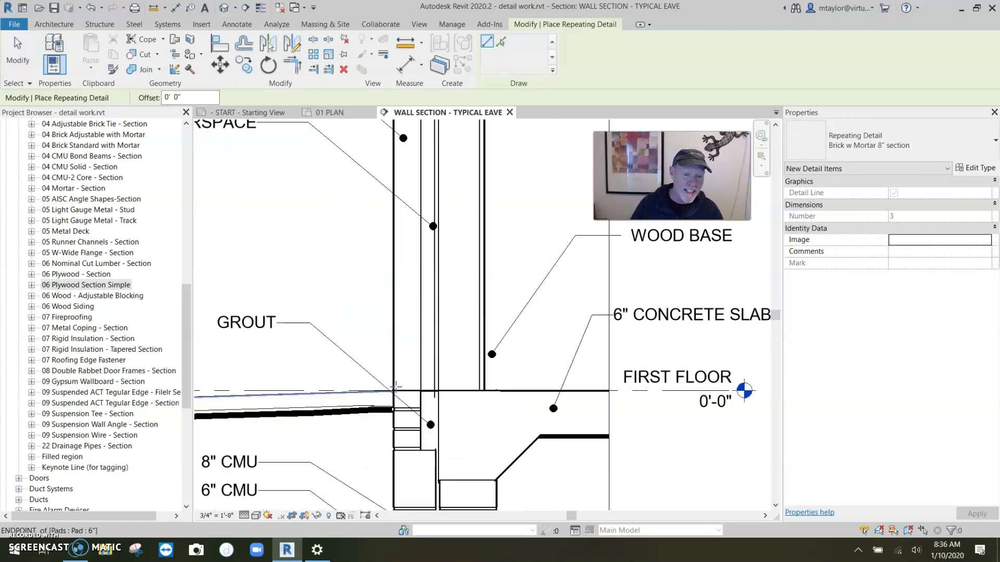
left_click(395, 390)
scroll(394, 206, "down", 2)
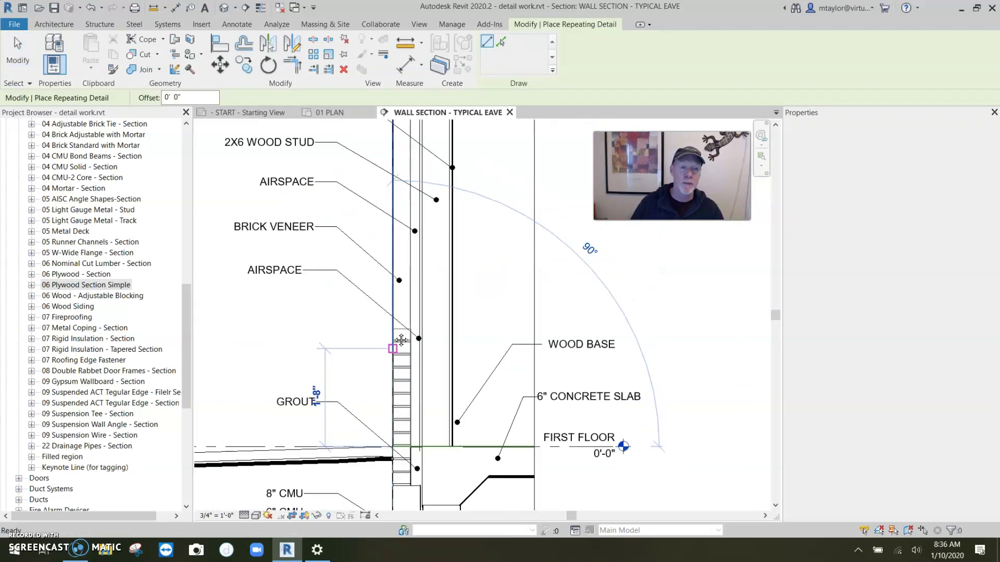
left_click(394, 250)
key("Escape")
key("Escape")
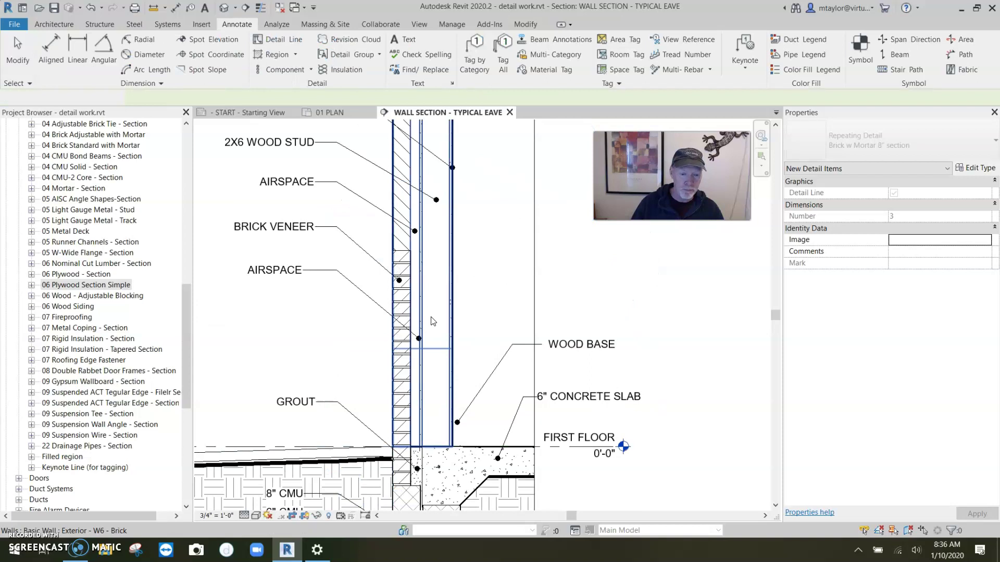
scroll(437, 446, "down", 2)
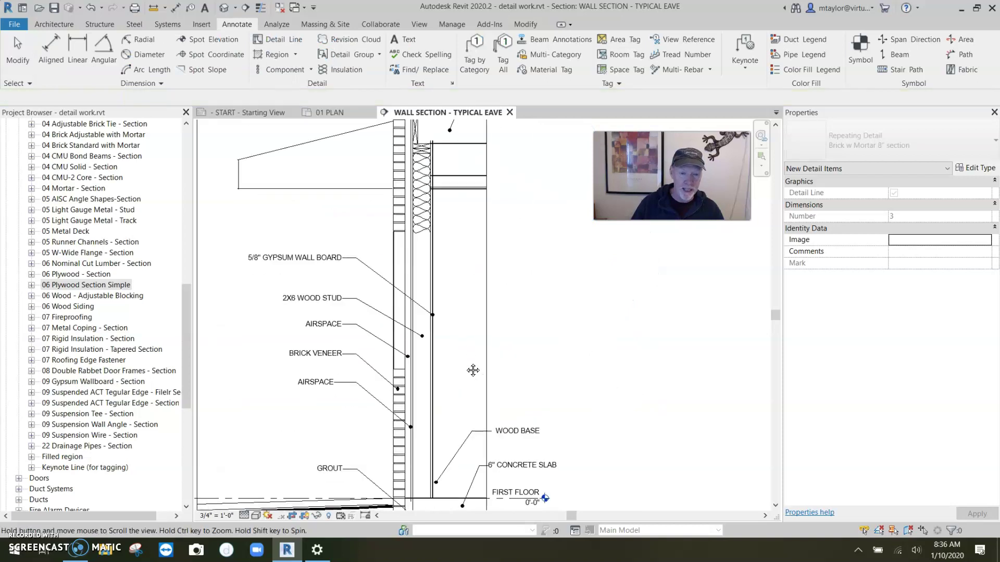
Place a horizontal 2x6 at the first-floor line, like the existing piece
left_click(426, 152)
key("c")
key("s")
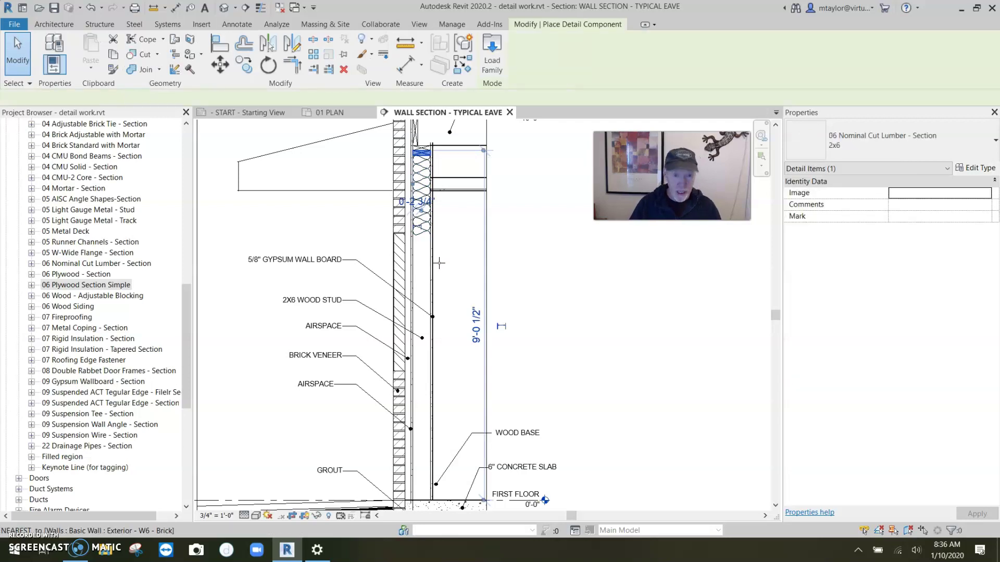
scroll(416, 495, "up", 2)
middle_click_drag(411, 490, 409, 435)
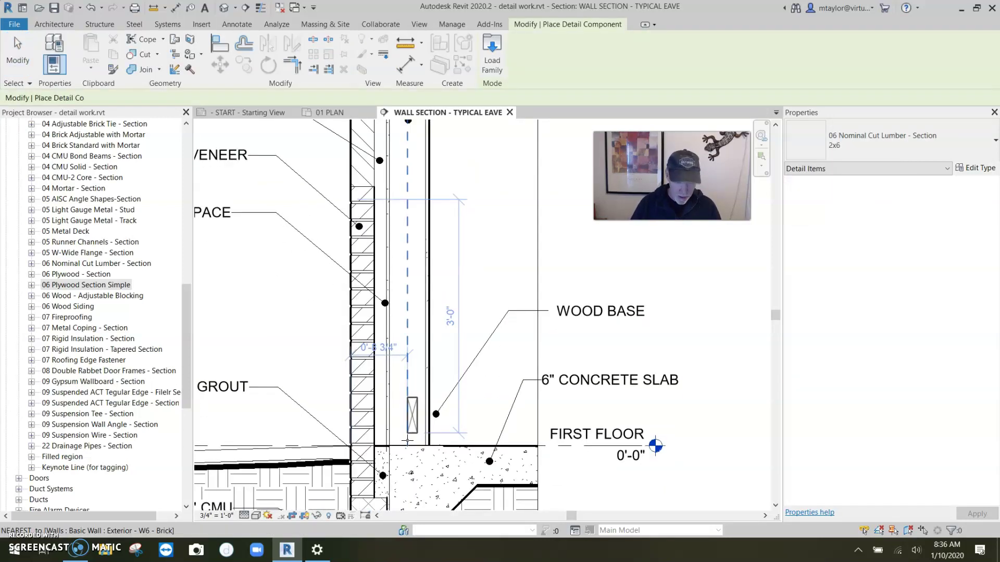
key("space")
scroll(421, 446, "up", 2)
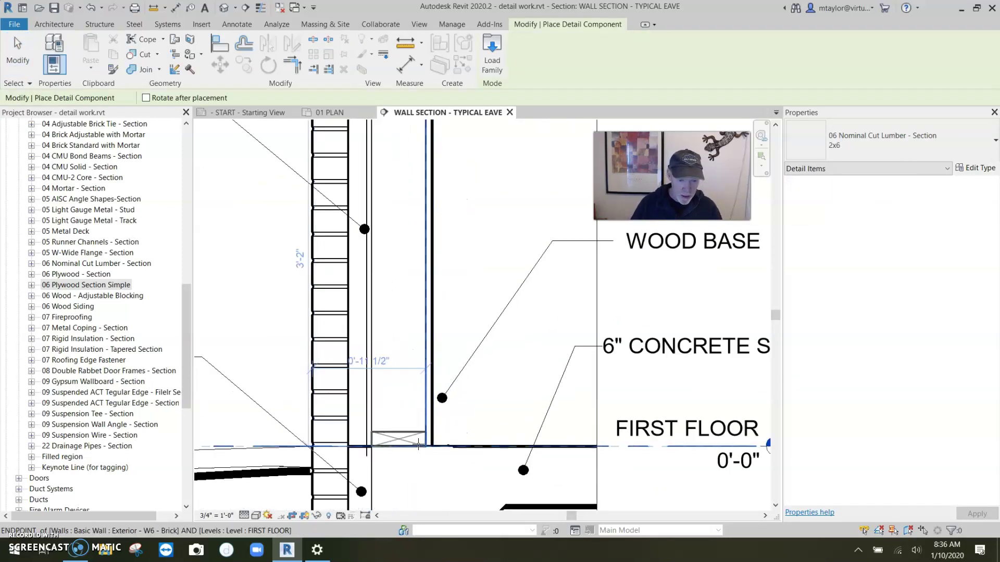
left_click(418, 444)
scroll(433, 361, "down", 3)
Draw batting insulation in the stud cavity at the wall base
left_click(236, 24)
key("Escape")
key("Escape")
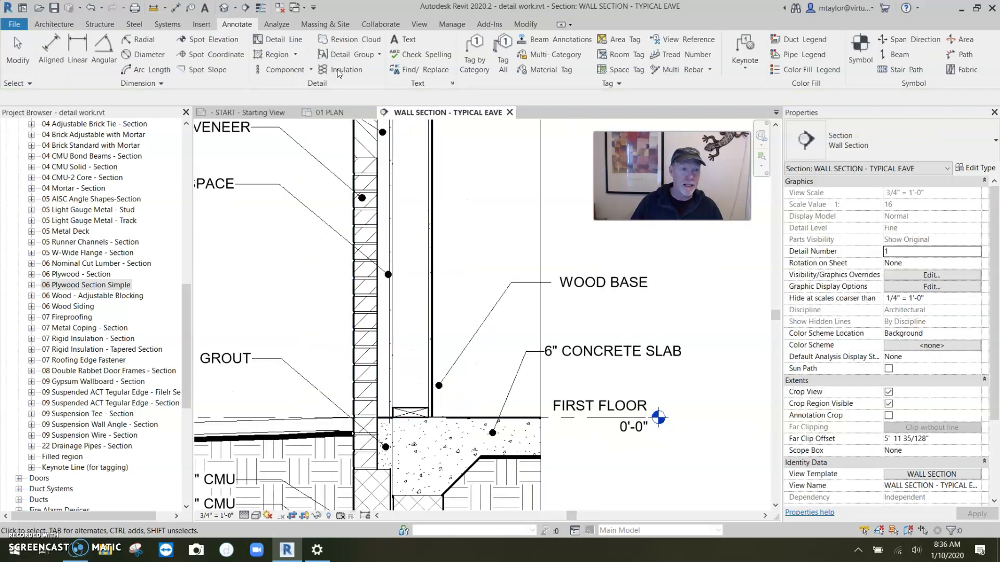
left_click(410, 412)
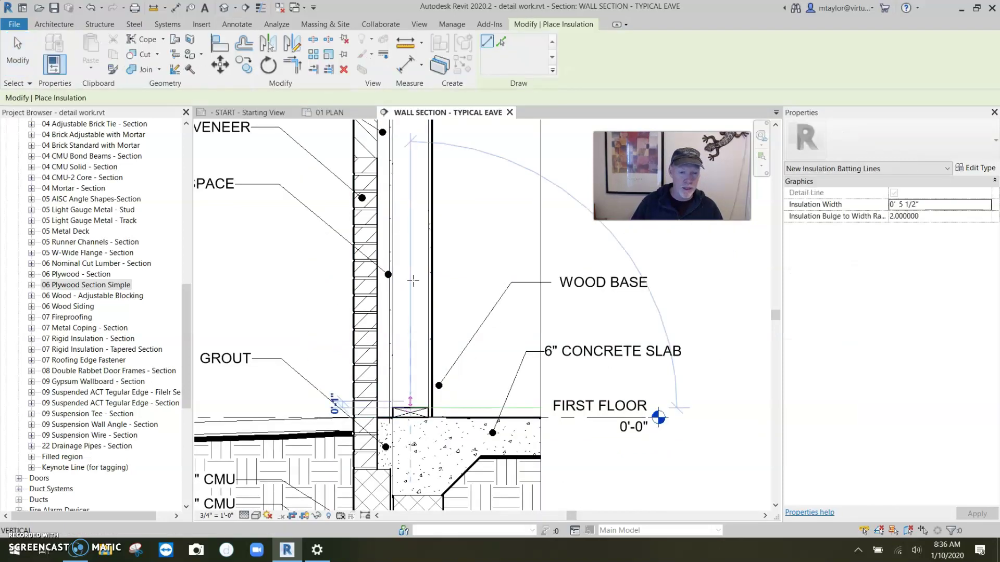
left_click(428, 381)
middle_click_drag(428, 381, 475, 363)
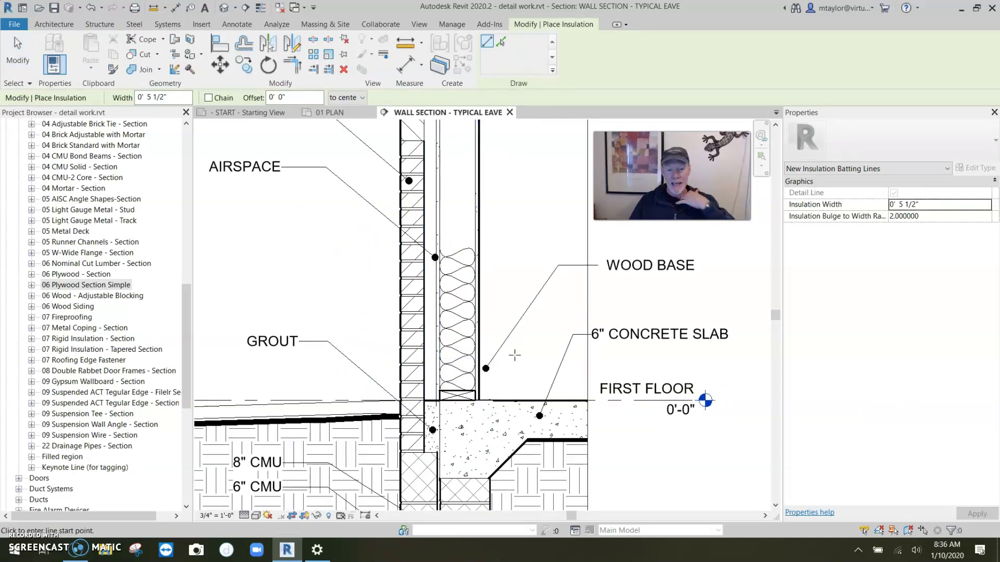
middle_click_drag(486, 252, 440, 186)
key("Escape")
key("Escape")
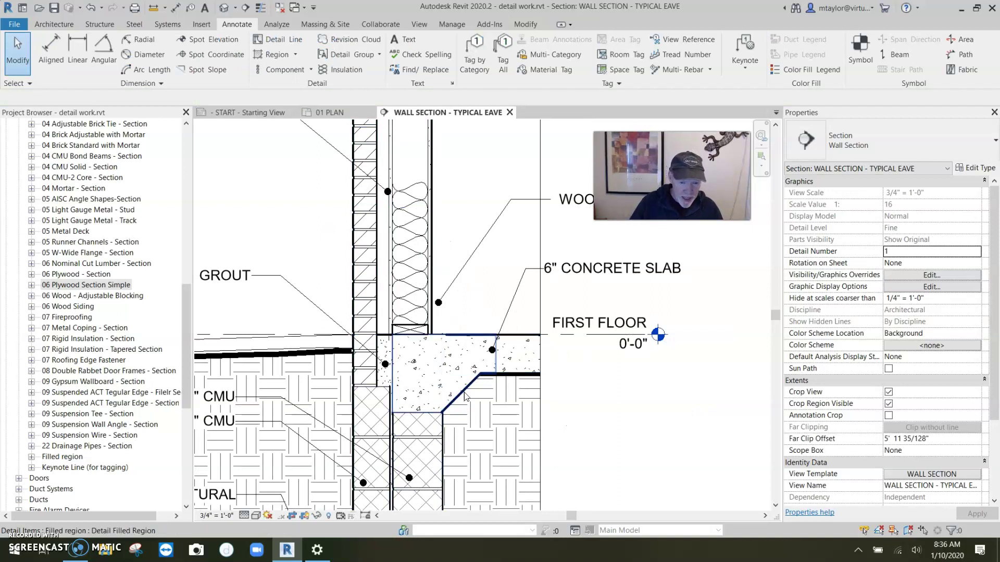
Delete the old concrete filled region at the slab edge and begin a new filled region
left_click(482, 426)
middle_click_drag(482, 427, 475, 367)
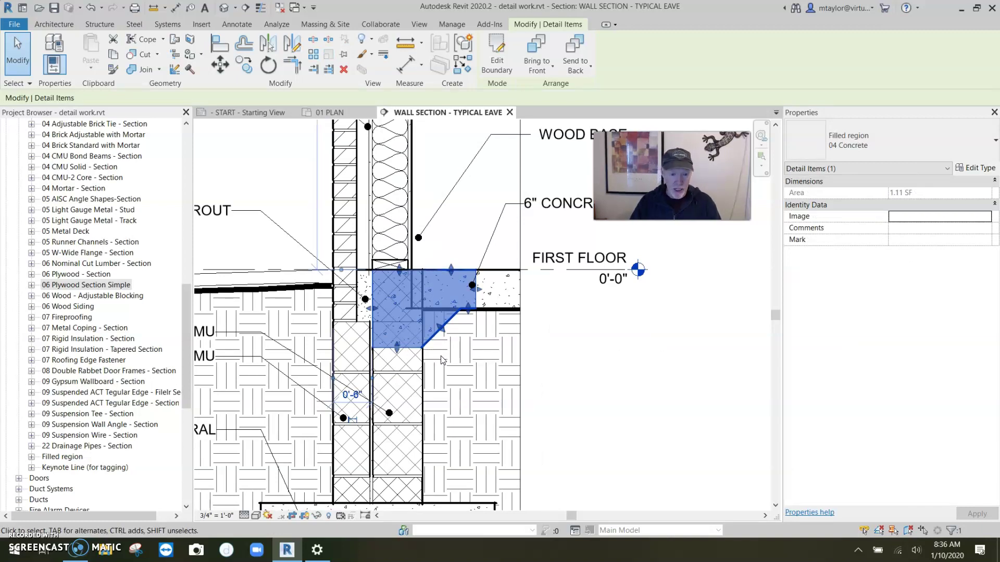
key("Escape")
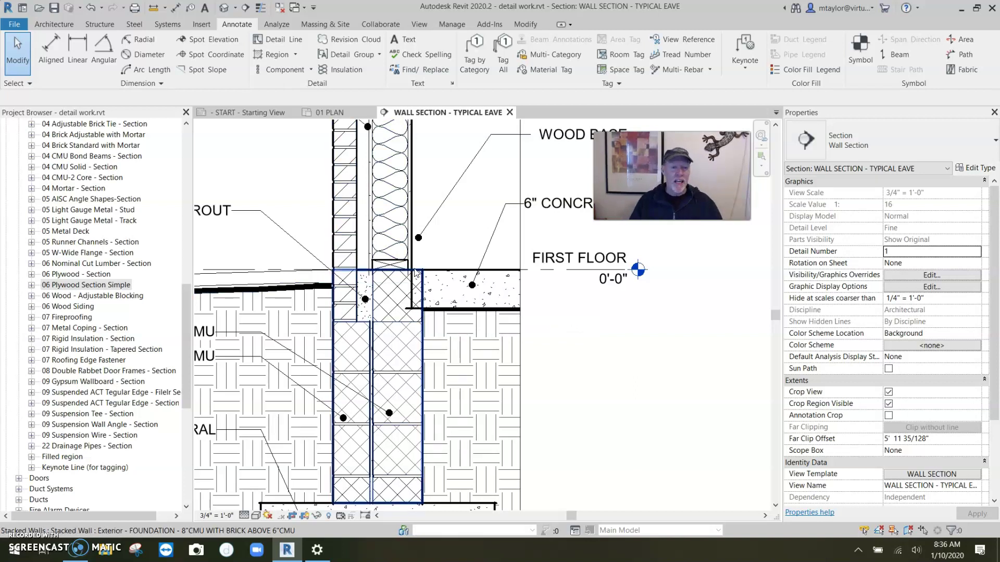
left_click(277, 53)
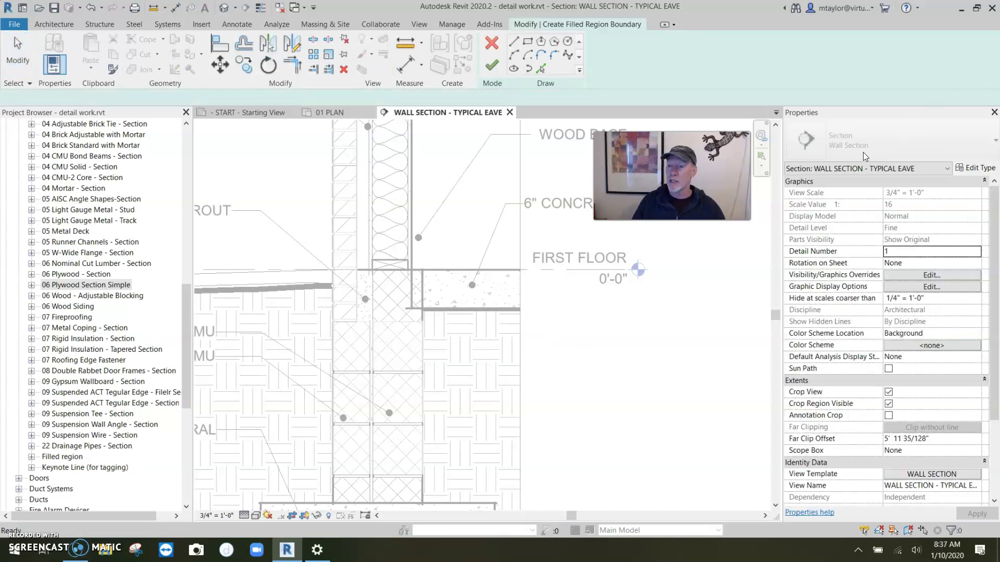
Set the filled region type to 04 Concrete with medium boundary lines
left_click(863, 143)
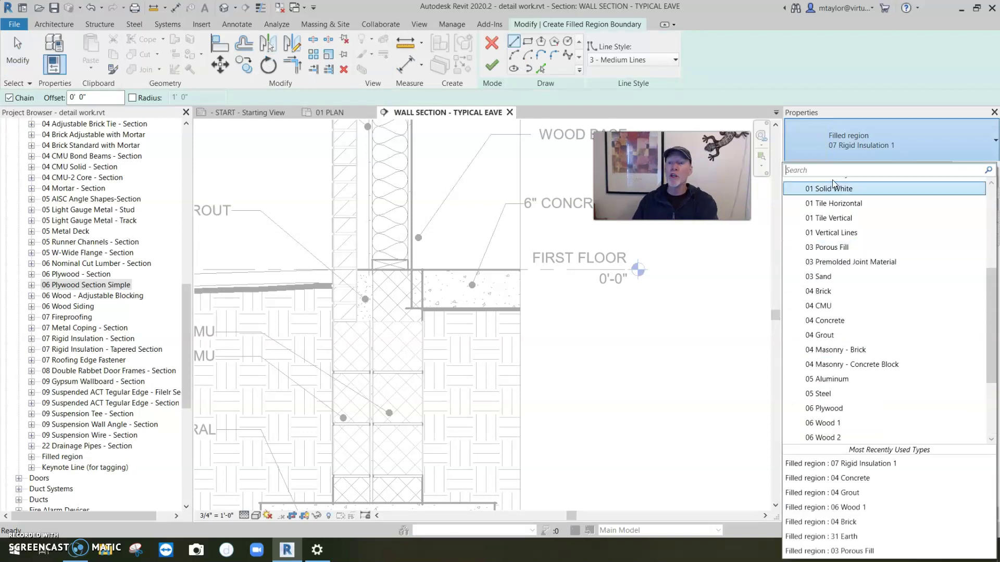
left_click(829, 321)
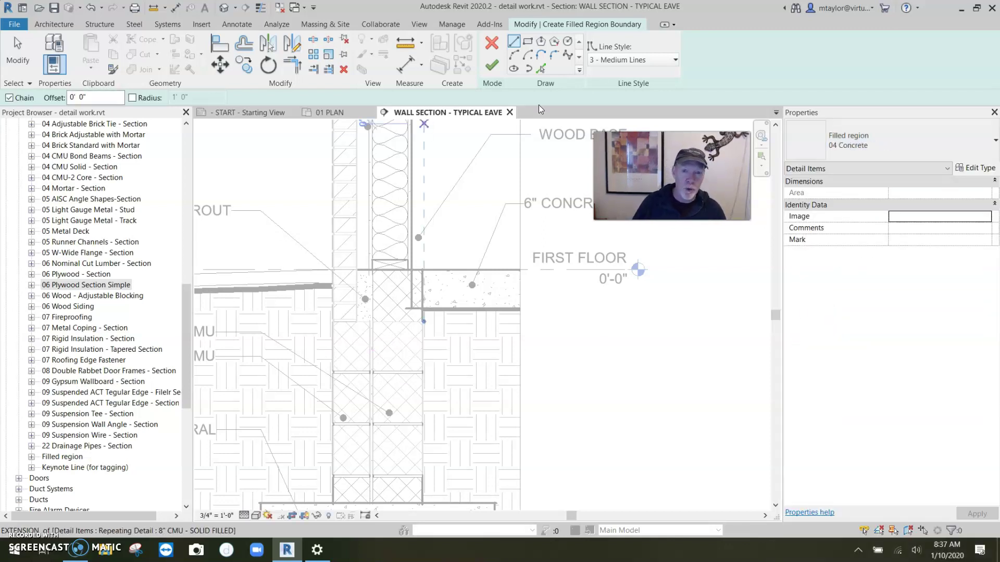
left_click(639, 61)
scroll(622, 105, "up", 5)
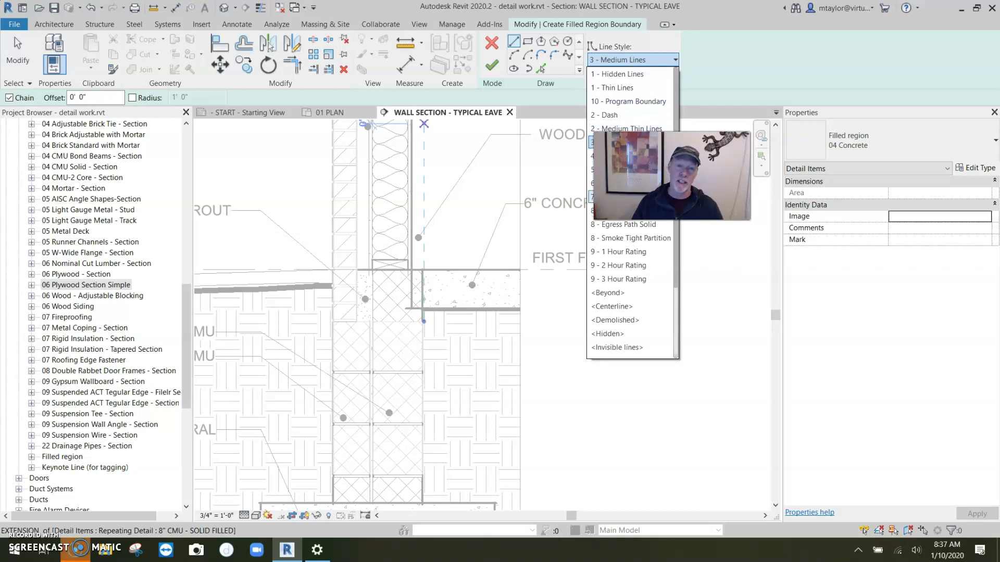
left_click(350, 356)
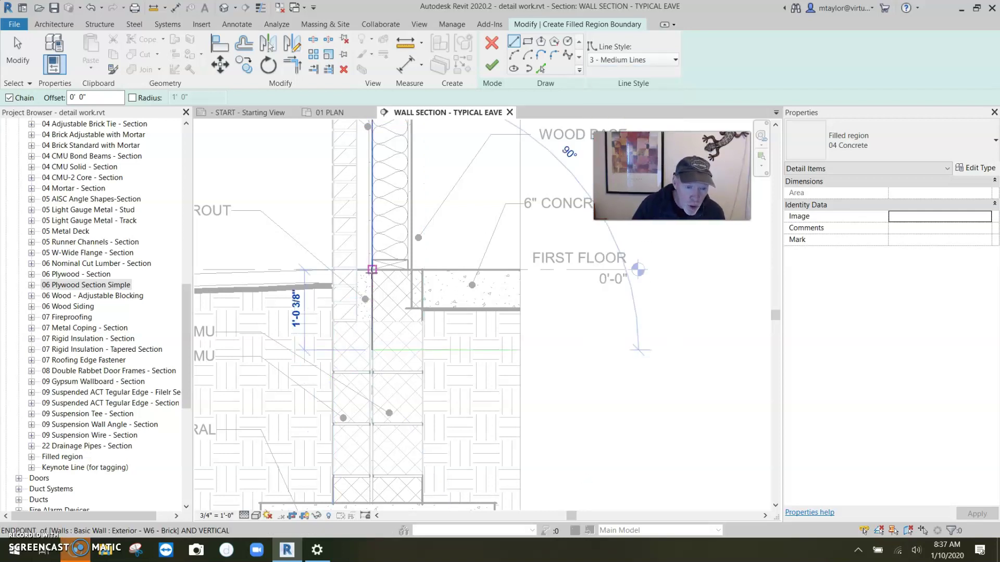
Sketch the slab-edge boundary with a chamfered outer corner and finish the region
left_click(372, 269)
left_click(450, 269)
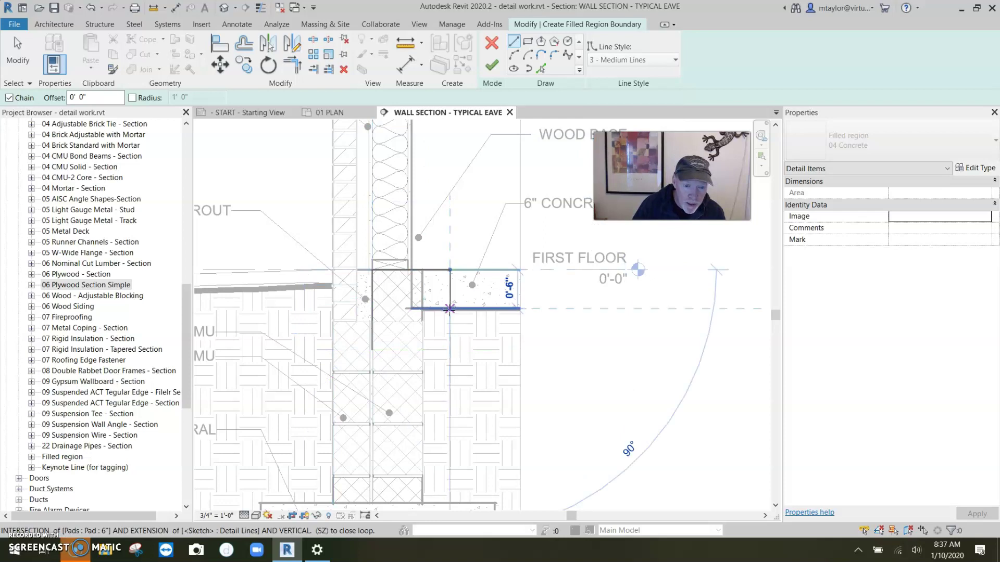
left_click(450, 309)
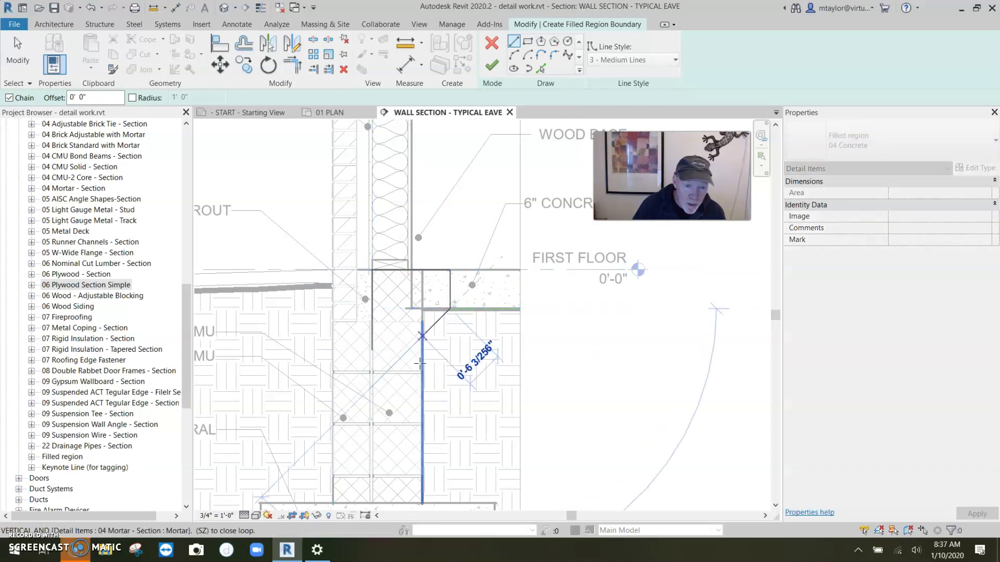
left_click(422, 337)
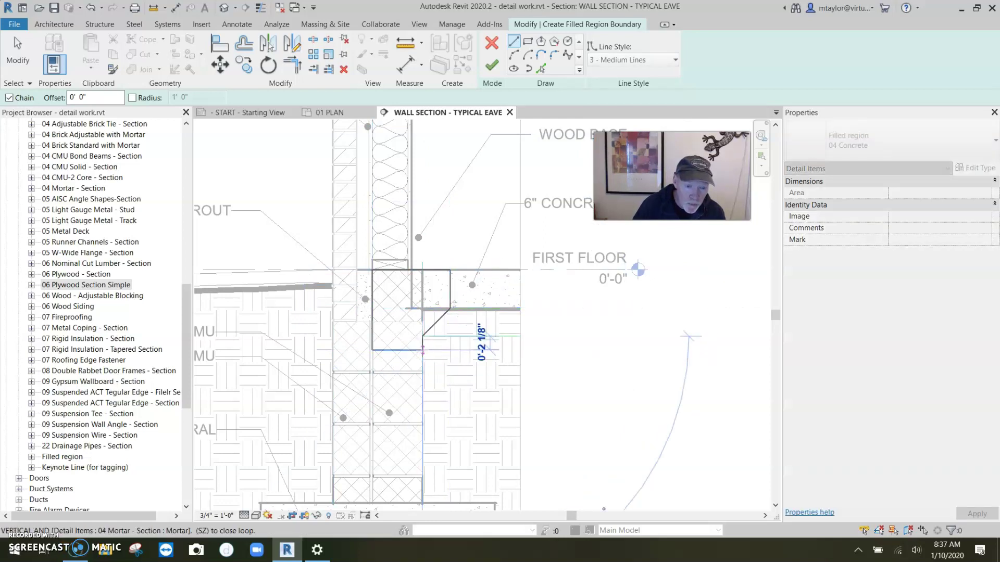
left_click(422, 350)
left_click(372, 349)
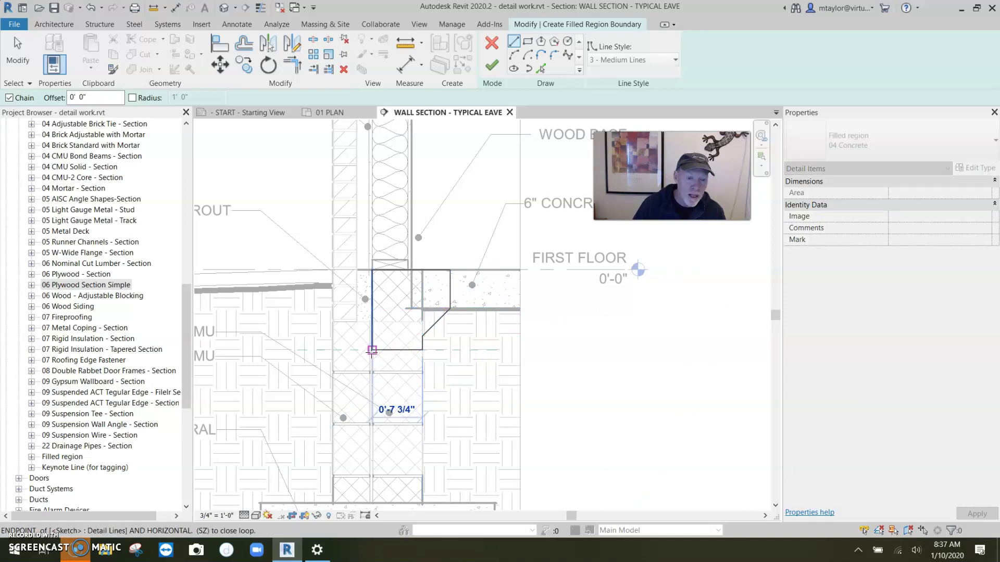
key("Escape")
left_click(492, 65)
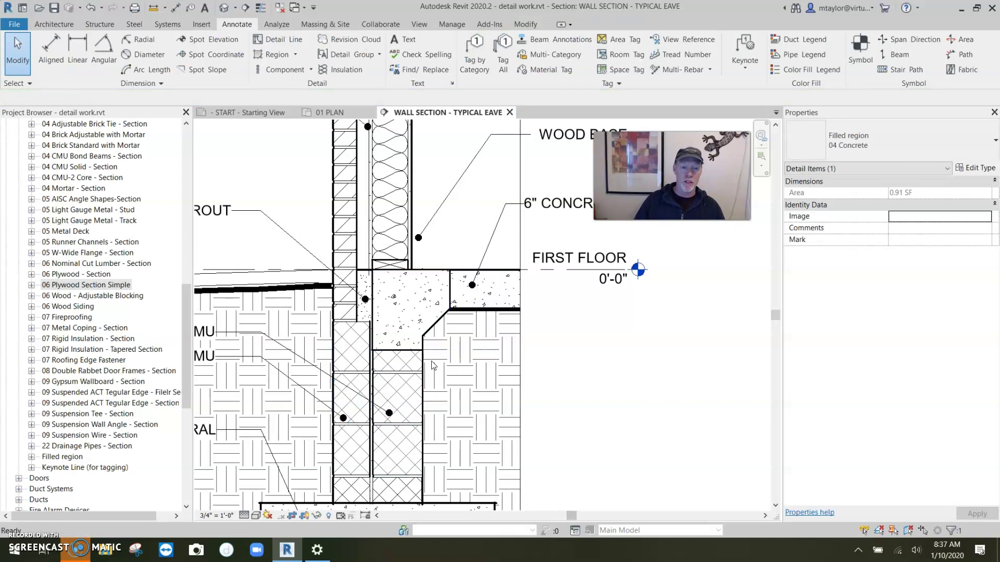
Change the concrete region's right and bottom sketch lines to <Invisible lines> and finish editing
key("Escape")
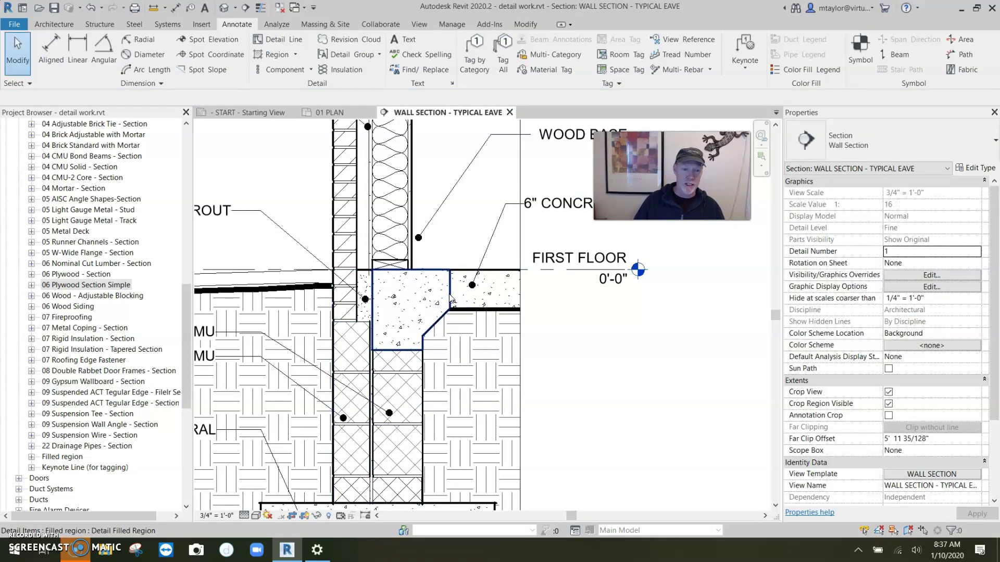
left_click(451, 297)
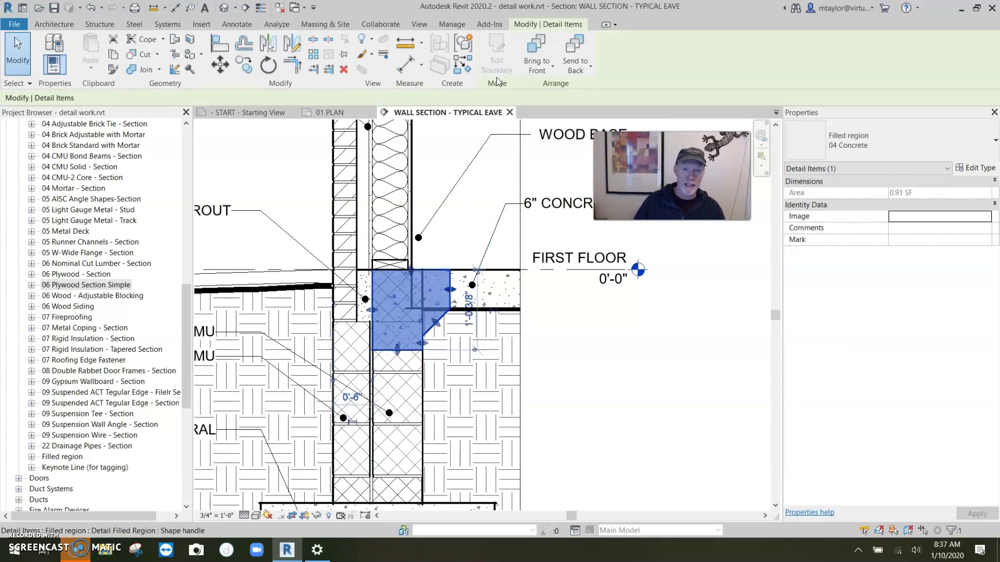
left_click(451, 291)
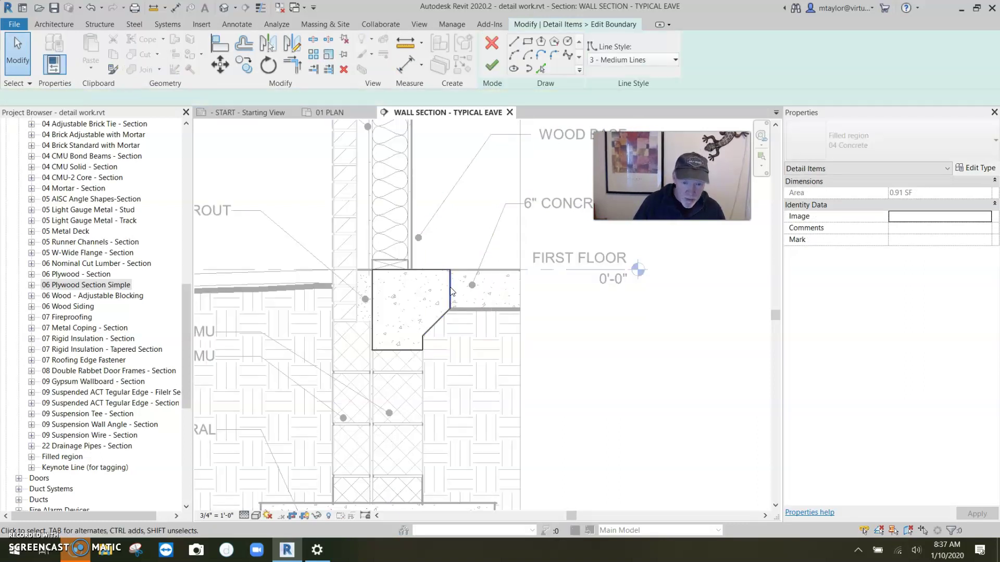
left_click(623, 60)
left_click(617, 288)
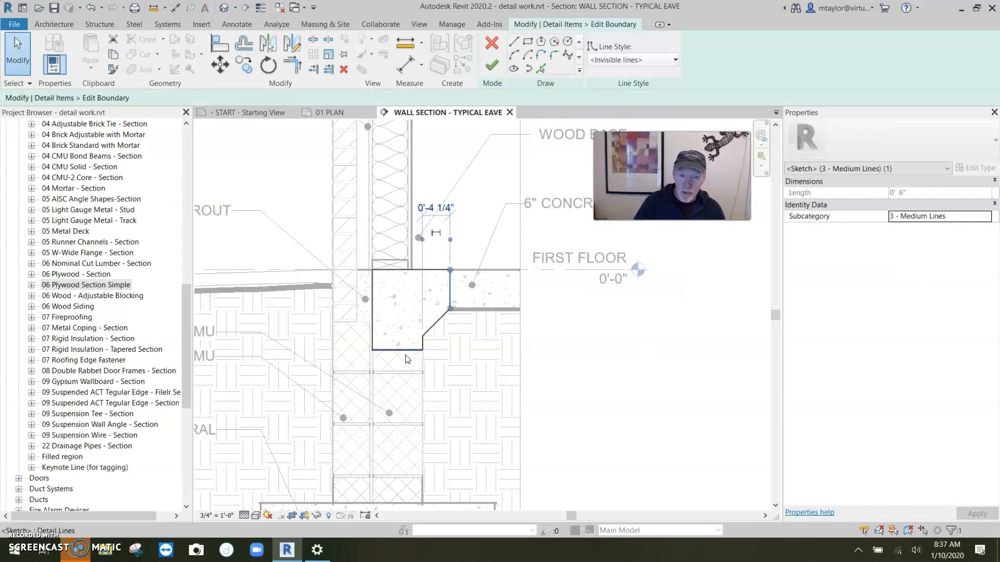
left_click(395, 350)
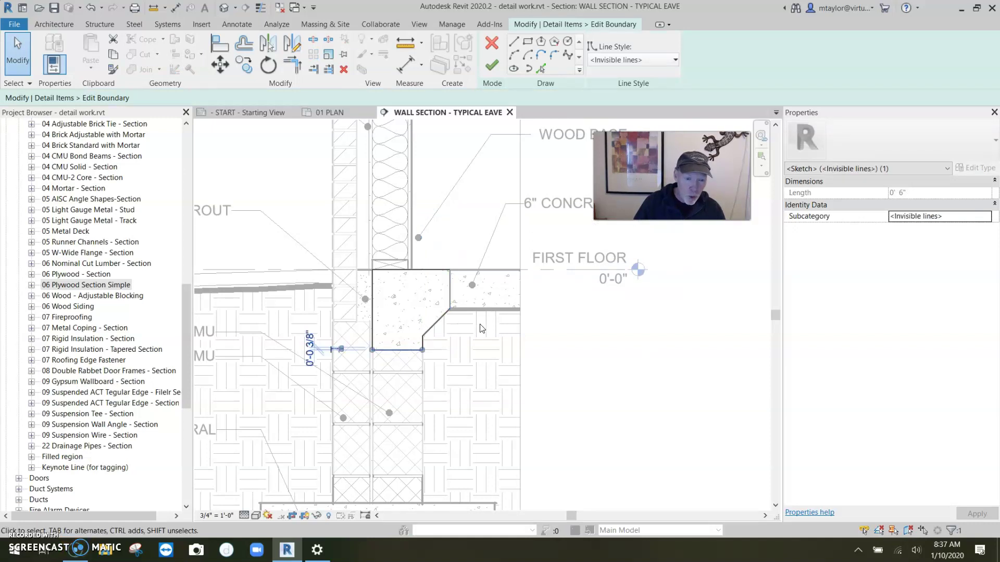
left_click(610, 63)
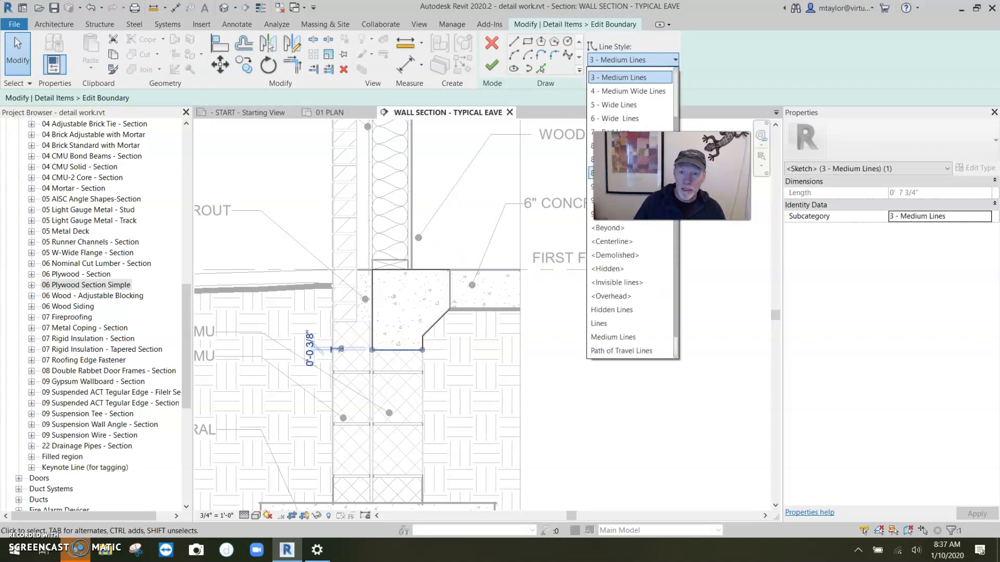
left_click(614, 284)
left_click(438, 367)
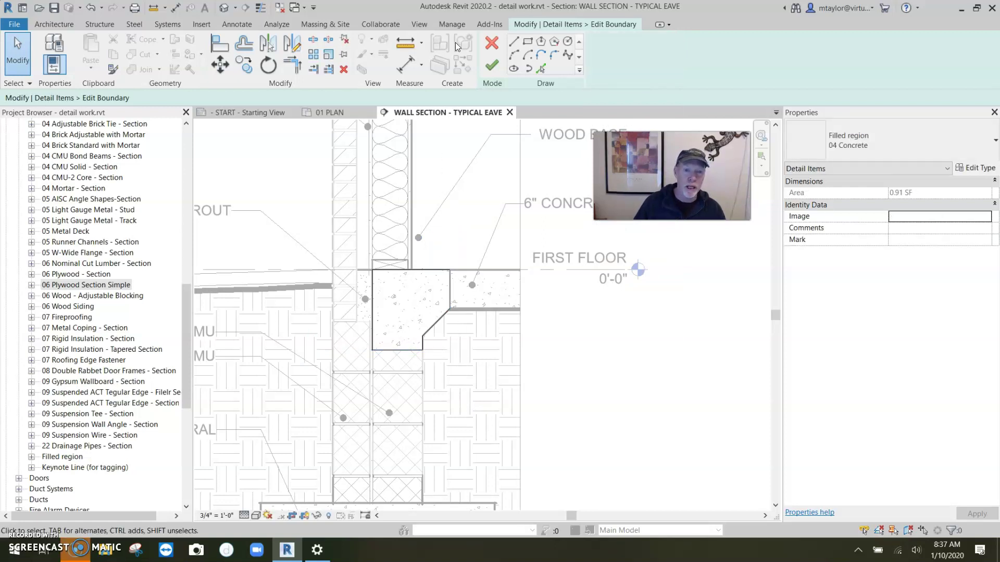
left_click(492, 70)
key("Escape")
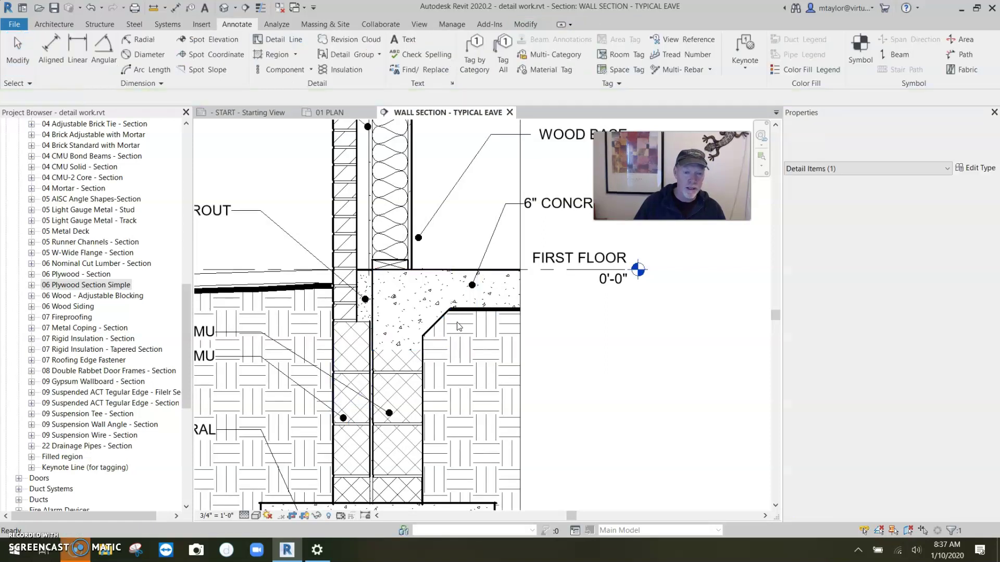
Drag the concrete region's bottom edge to the top of the 6" CMU, trimming it to 1.05 SF
left_click(401, 352)
scroll(400, 360, "up", 2)
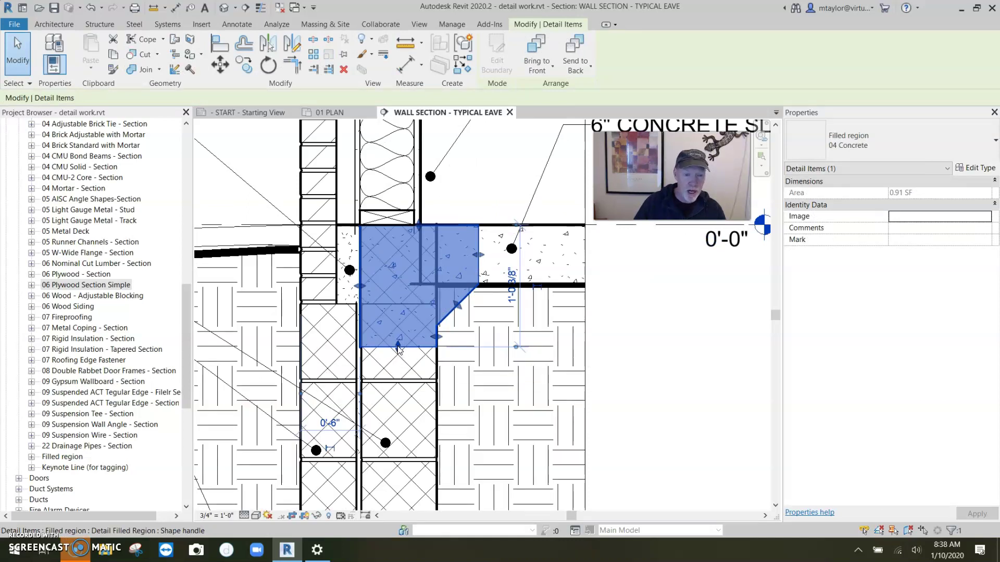
left_click_drag(398, 349, 400, 384)
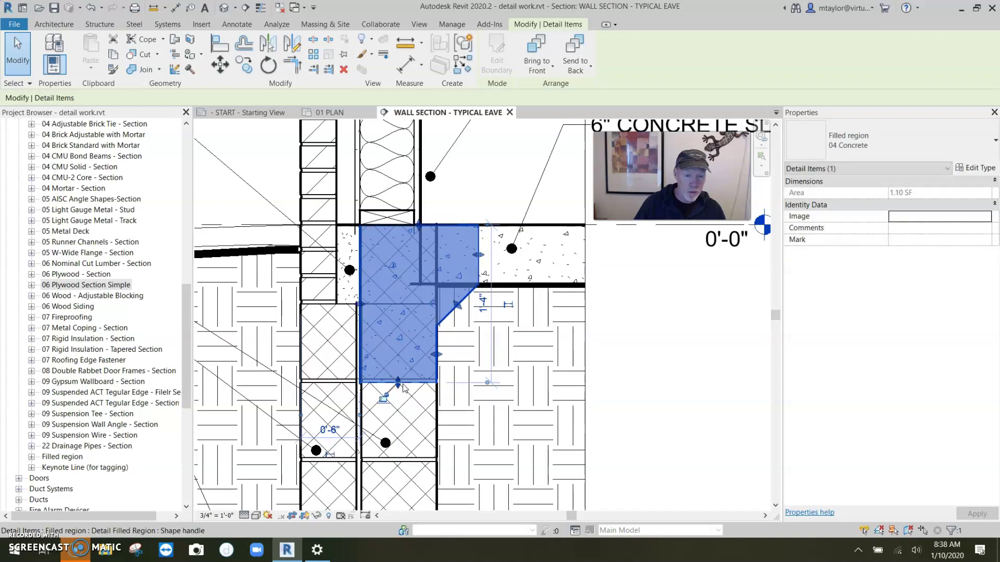
scroll(399, 388, "up", 3)
key("Escape")
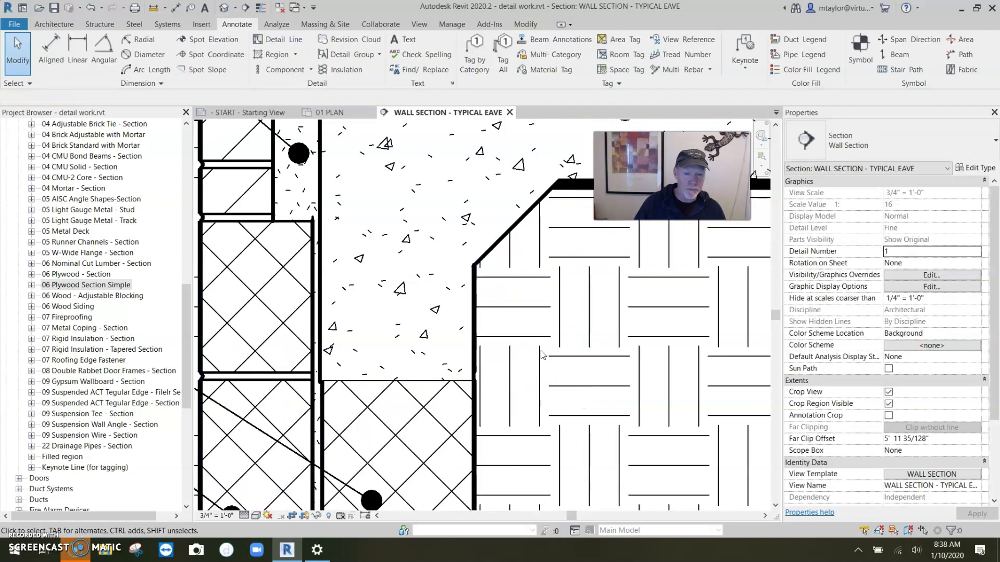
scroll(545, 361, "down", 4)
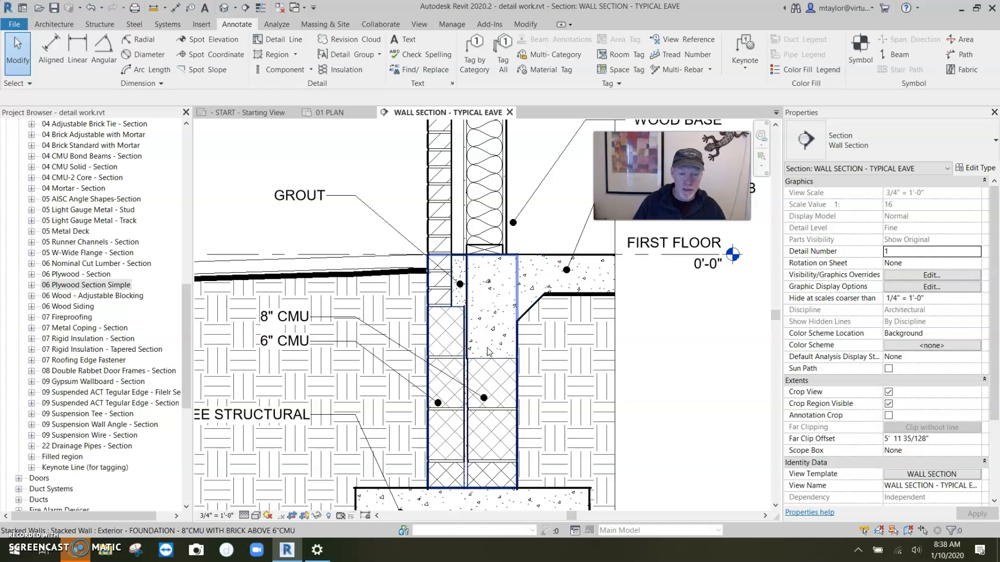
left_click(461, 364)
scroll(469, 341, "up", 3)
key("Escape")
left_click(497, 348)
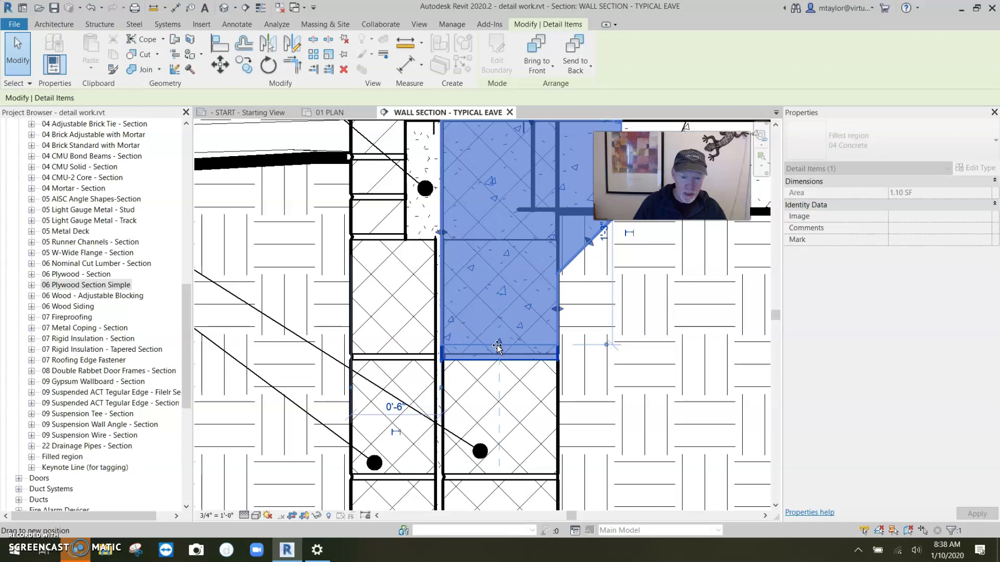
scroll(497, 348, "up", 3)
left_click(499, 358)
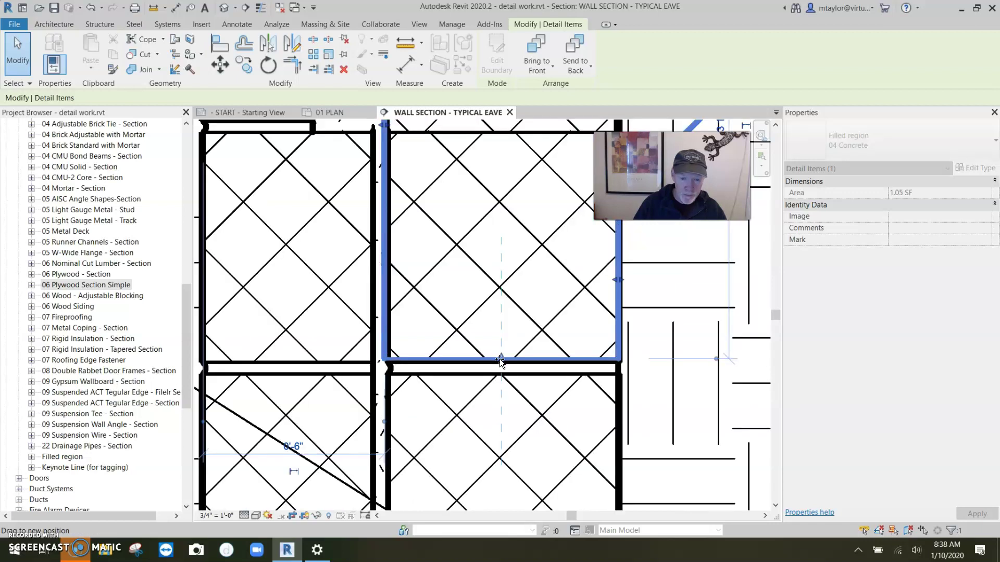
scroll(519, 344, "down", 5)
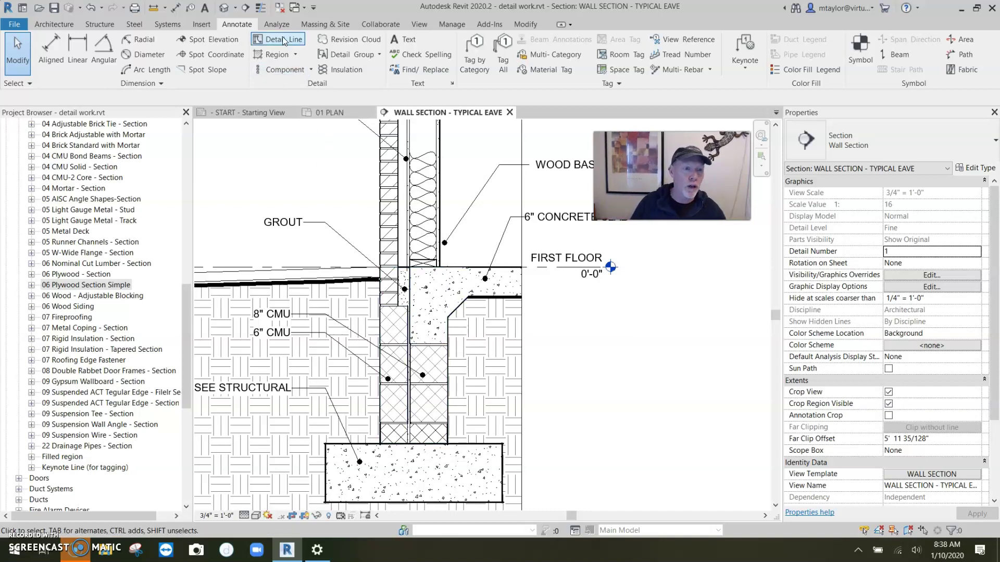
Draw a flashing detail line from the brick edge across the slab with an 8" upturn
key("d")
key("l")
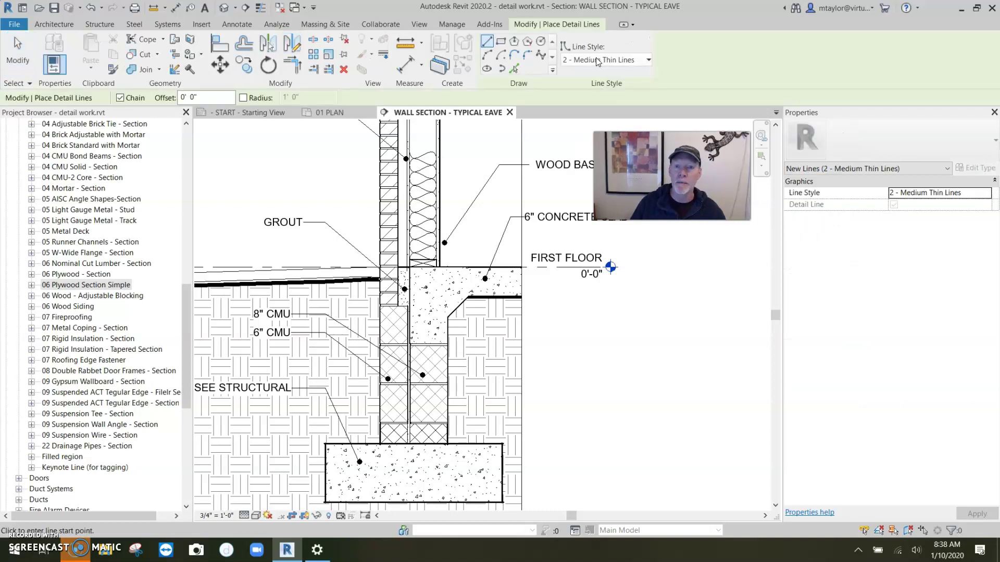
scroll(358, 269, "up", 8)
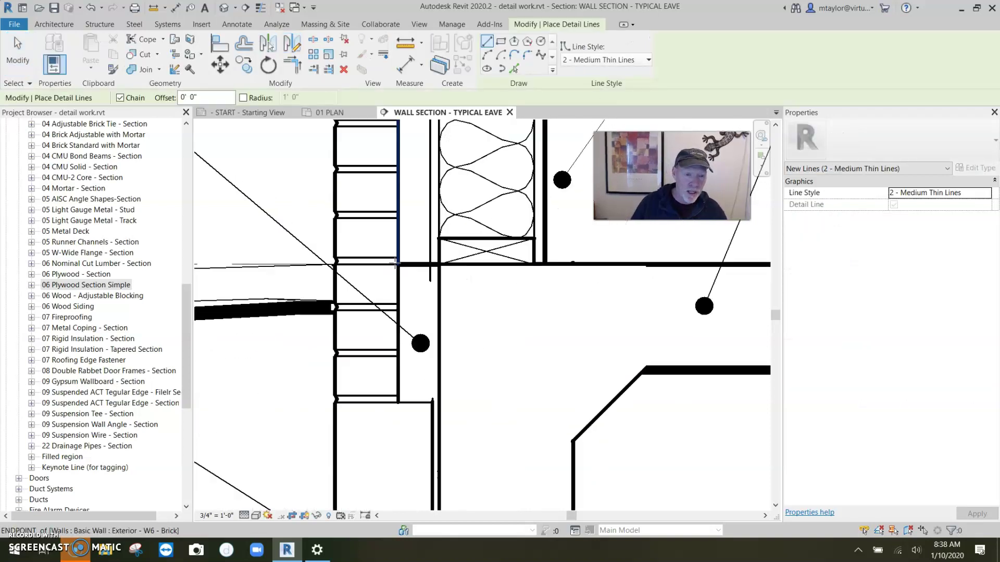
scroll(321, 259, "up", 3)
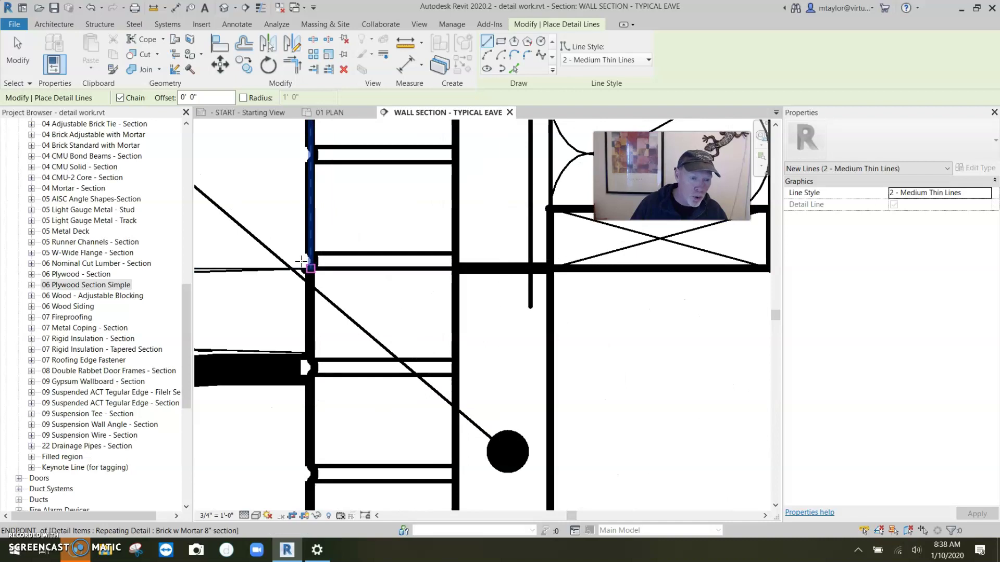
left_click(299, 260)
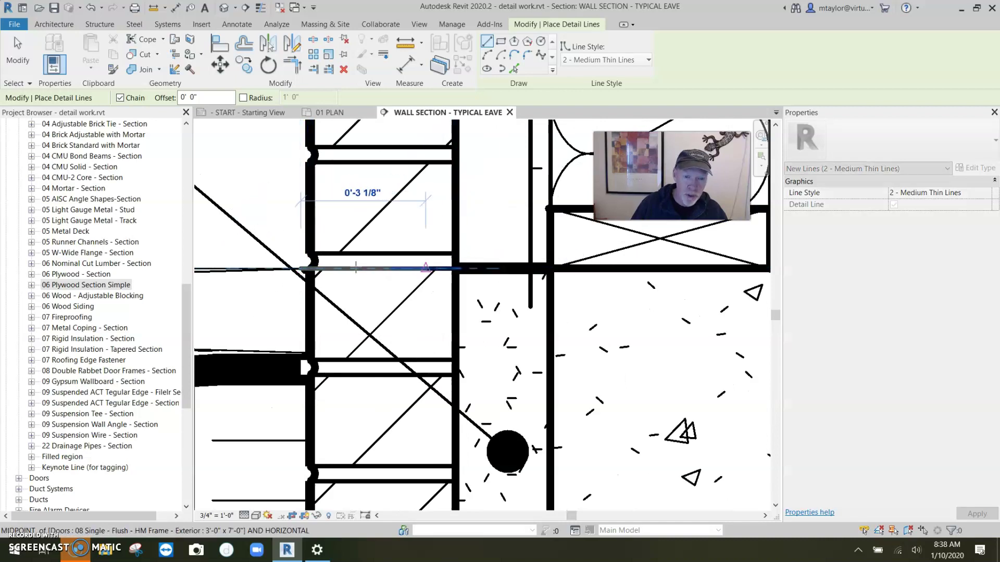
scroll(280, 264, "up", 2)
left_click(267, 254)
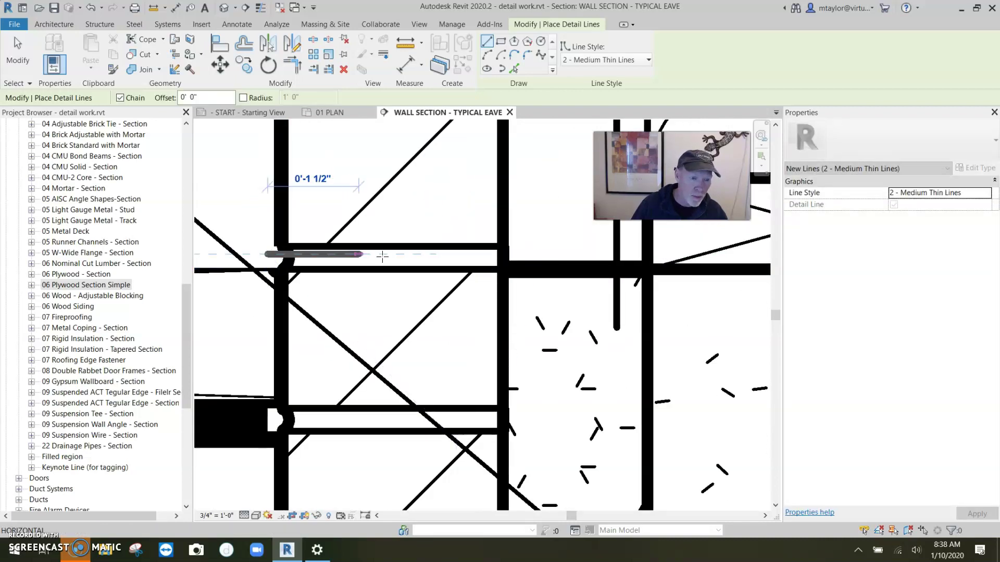
left_click(491, 254)
scroll(442, 291, "down", 3)
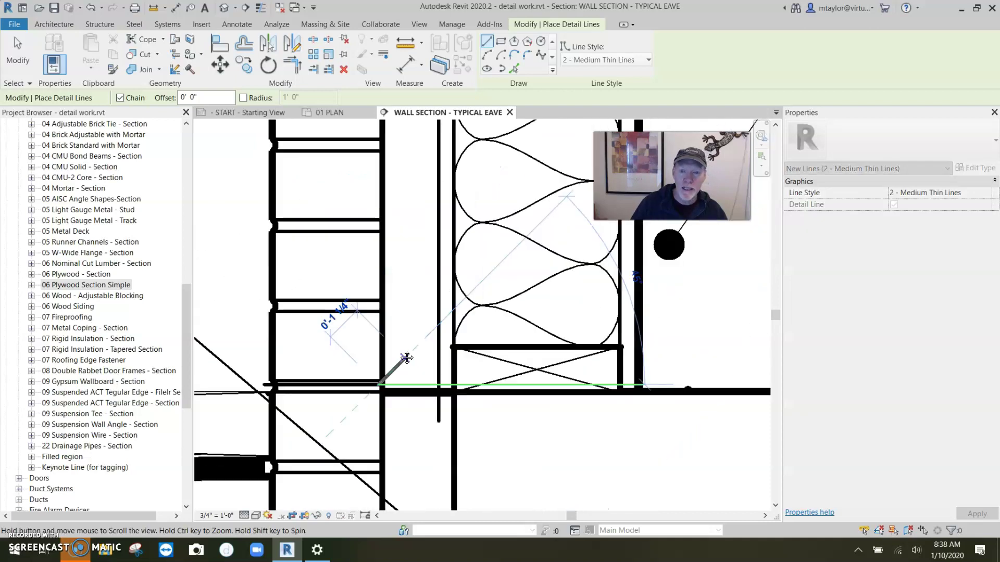
scroll(422, 289, "up", 2)
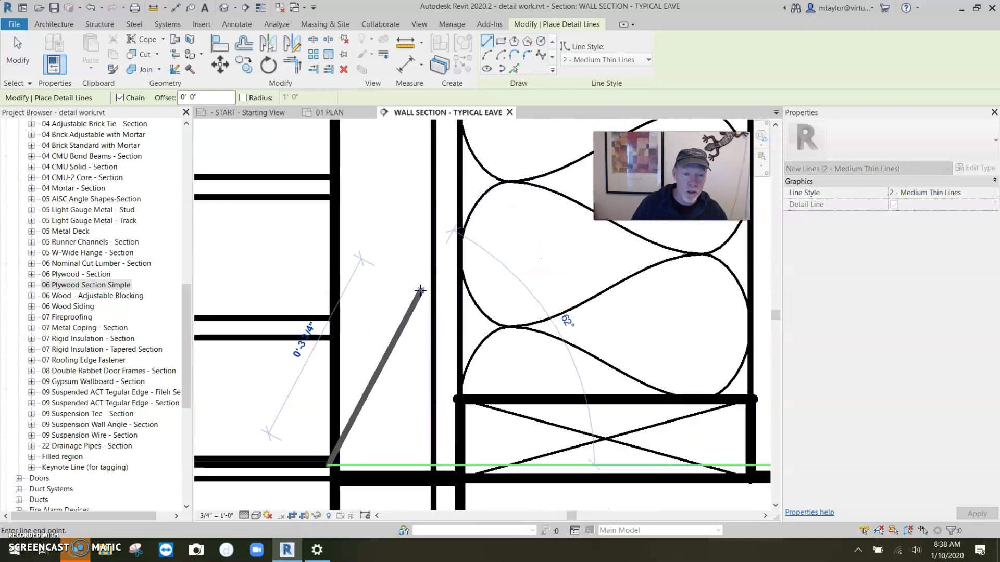
middle_click_drag(428, 329, 429, 440)
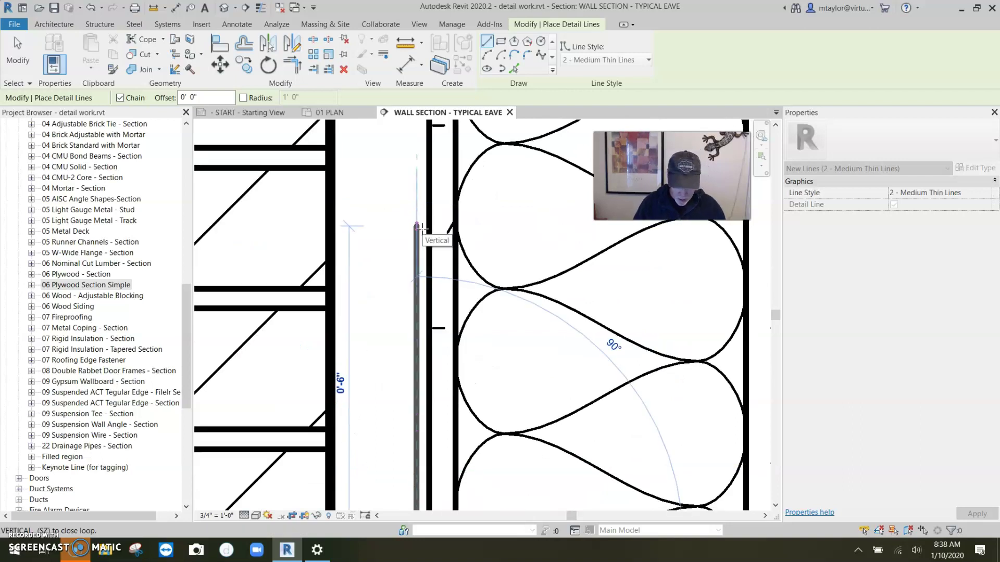
type("8")
key("Return")
scroll(448, 353, "down", 3)
key("Escape")
key("Escape")
scroll(449, 353, "down", 2)
scroll(395, 260, "up", 3)
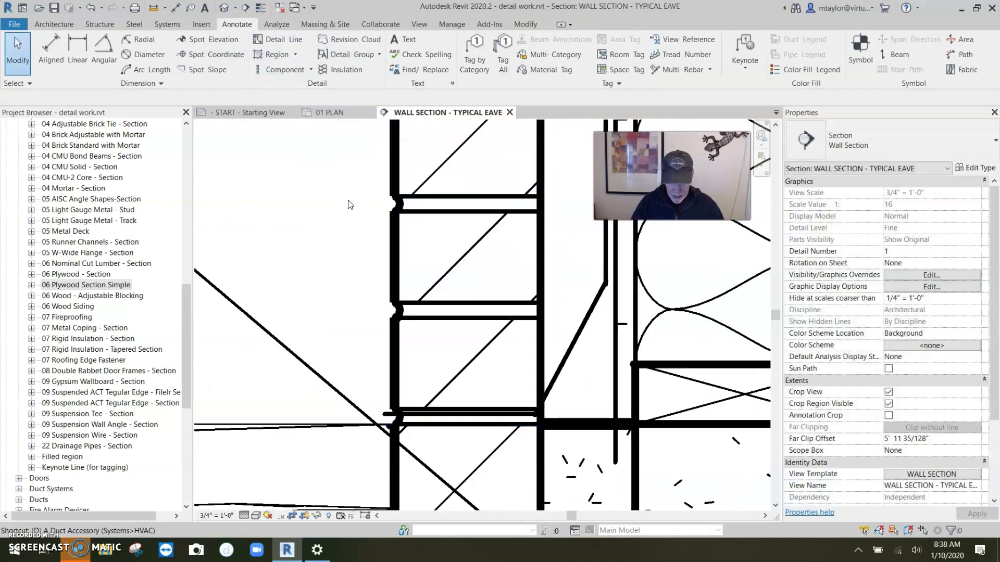
Place another detail line at the lower intersection of the flashing
key("d")
key("l")
scroll(395, 427, "up", 3)
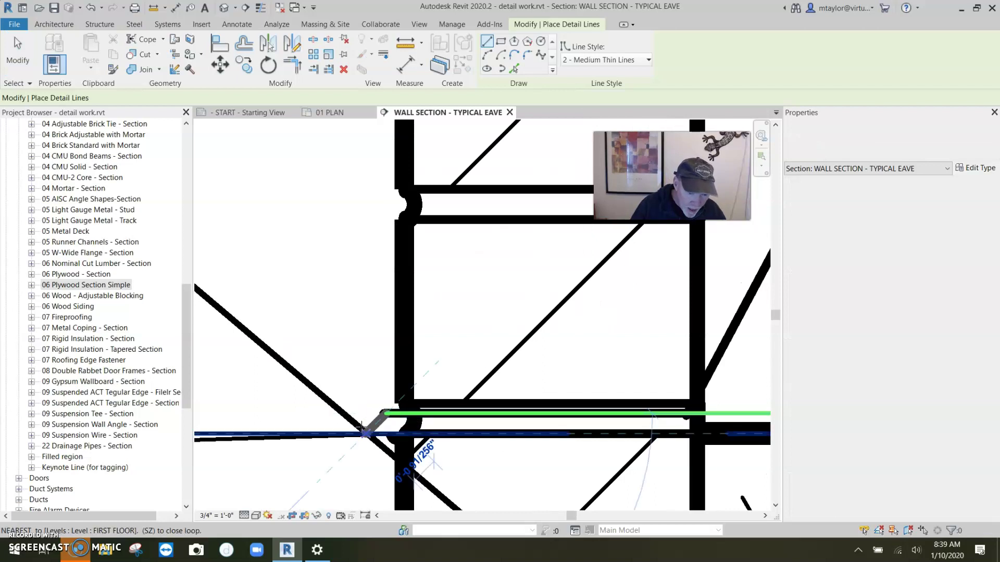
left_click(360, 428)
scroll(364, 427, "down", 3)
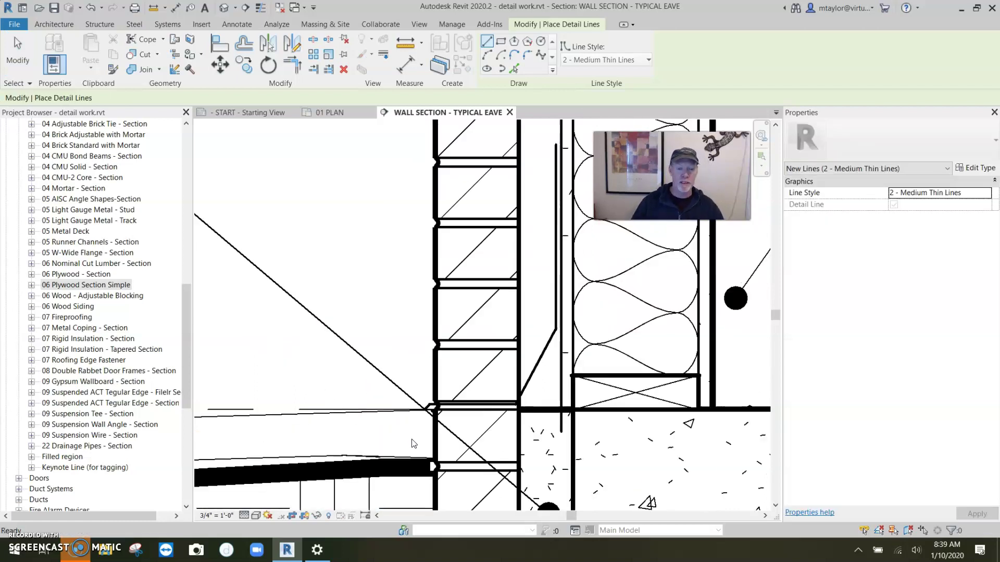
key("Escape")
key("Escape")
Draw the flashing vertically up the air cavity, then diagonally toward the brick
middle_click_drag(413, 425, 448, 344)
scroll(450, 342, "up", 1)
left_click(451, 342)
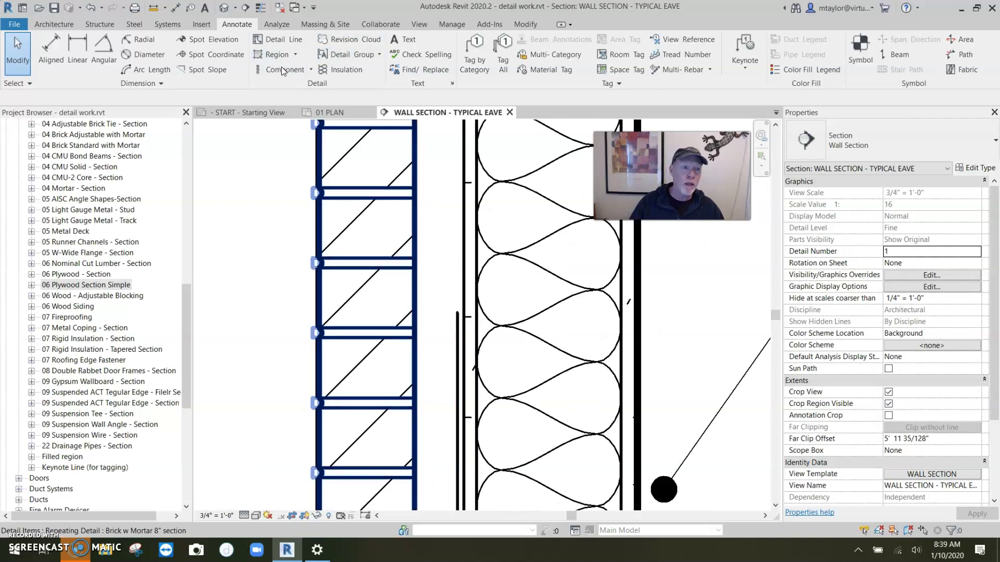
left_click(277, 40)
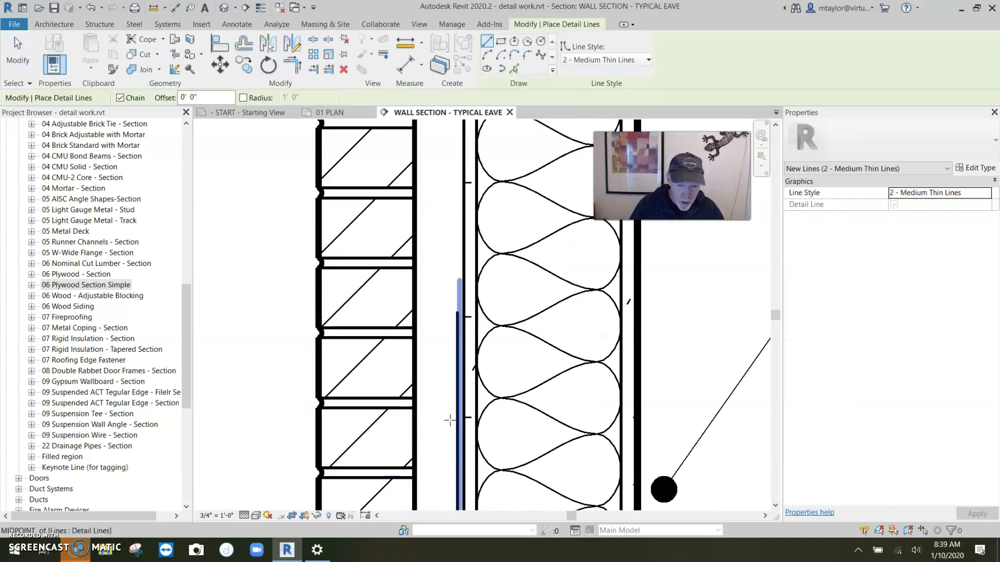
scroll(450, 420, "up", 2)
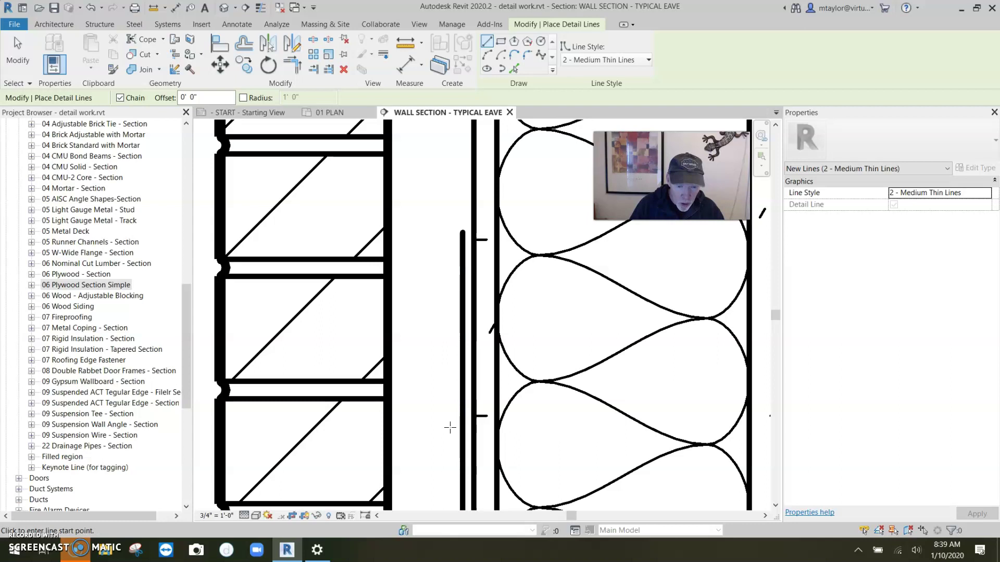
left_click(450, 427)
left_click(450, 222)
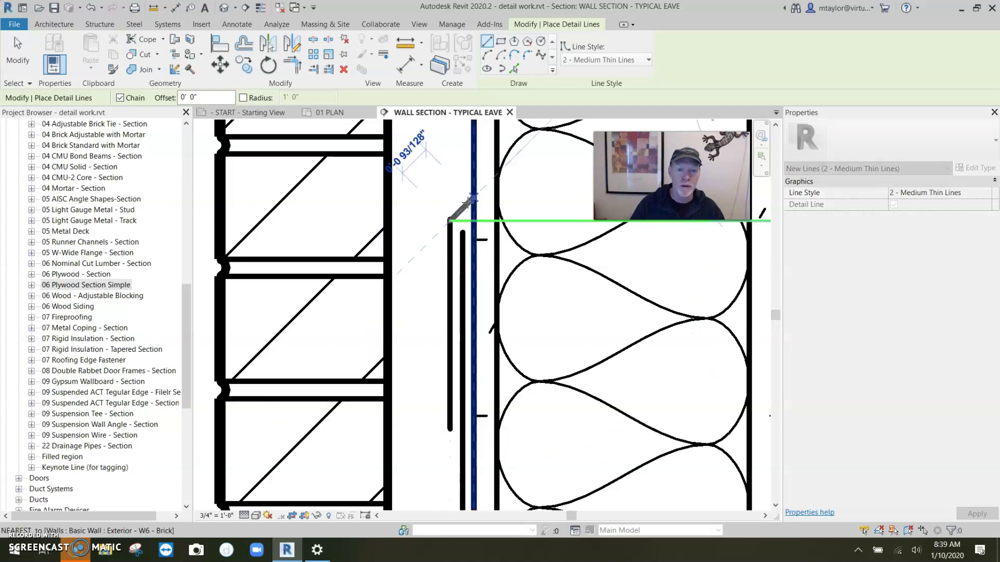
left_click(461, 210)
scroll(467, 329, "down", 3)
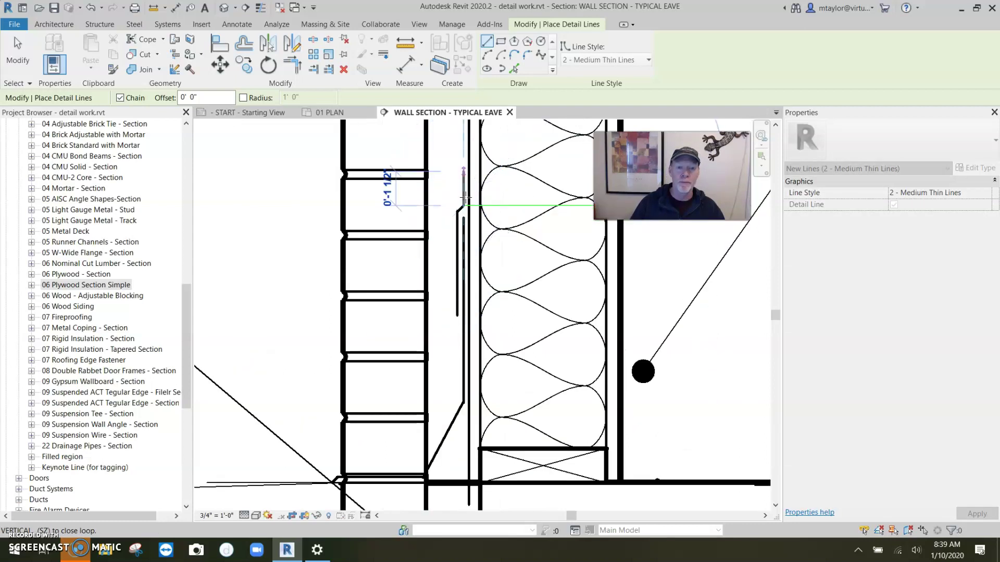
scroll(467, 329, "down", 5)
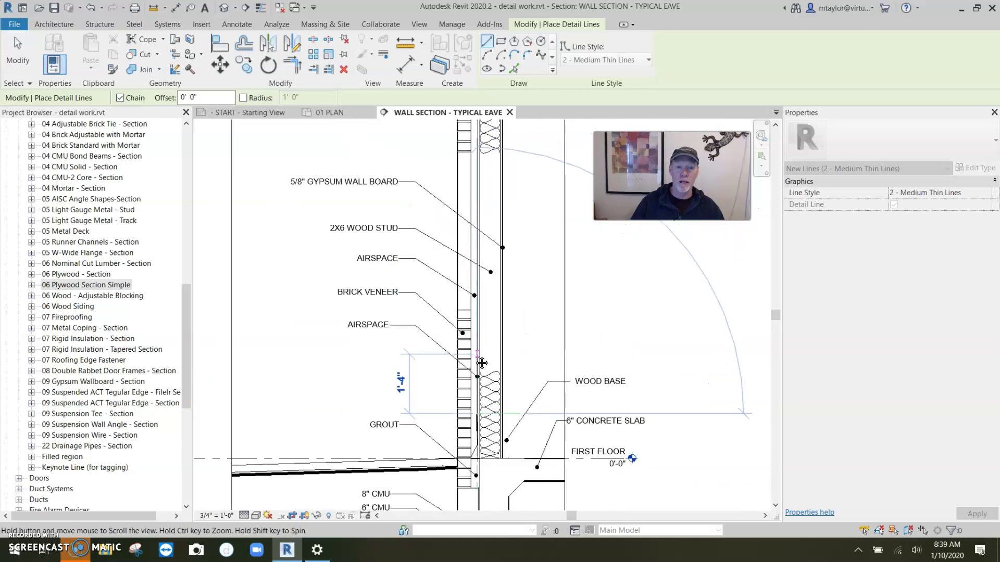
key("Escape")
key("Escape")
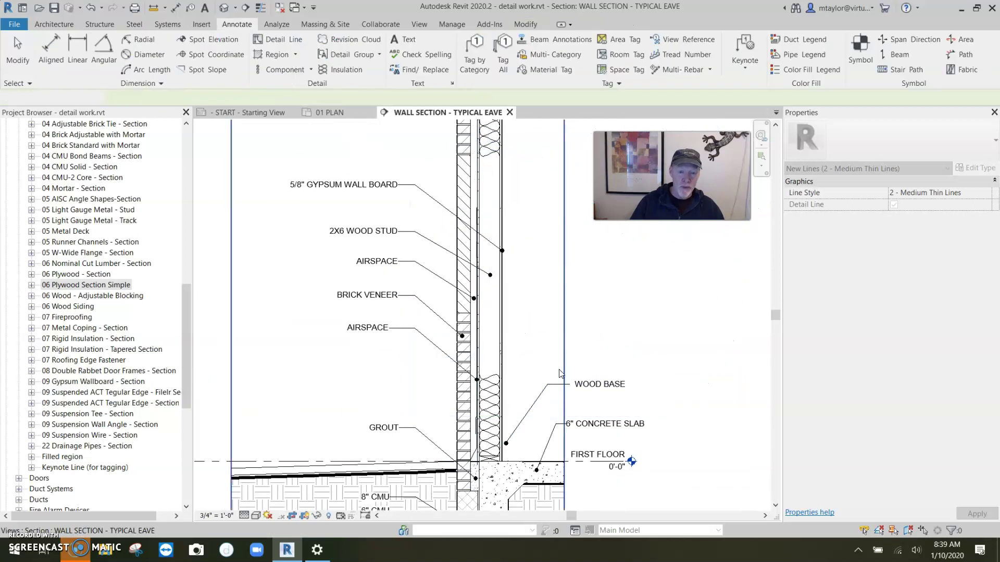
middle_click_drag(461, 463, 451, 411)
scroll(451, 411, "up", 5)
key("Escape")
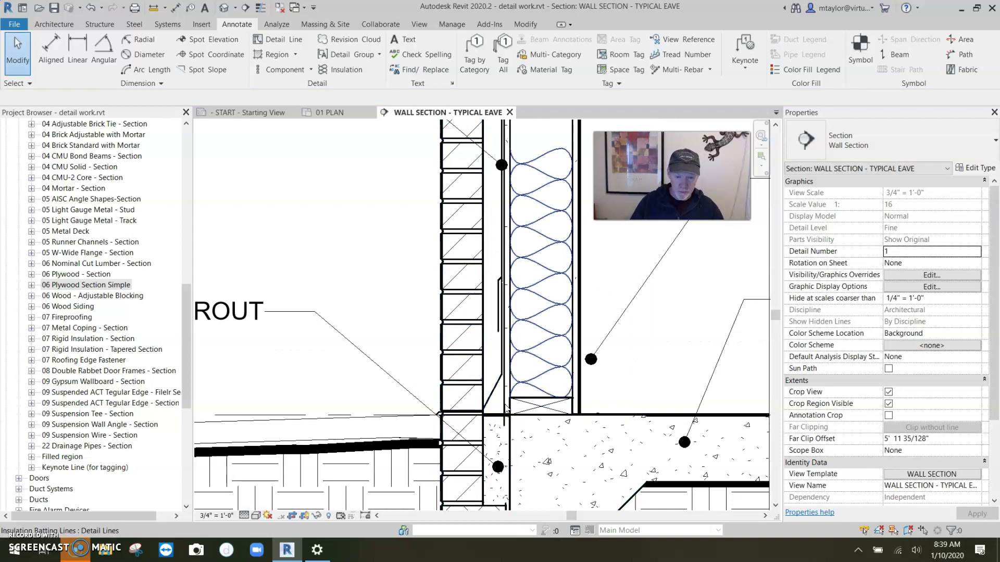
scroll(503, 407, "down", 2)
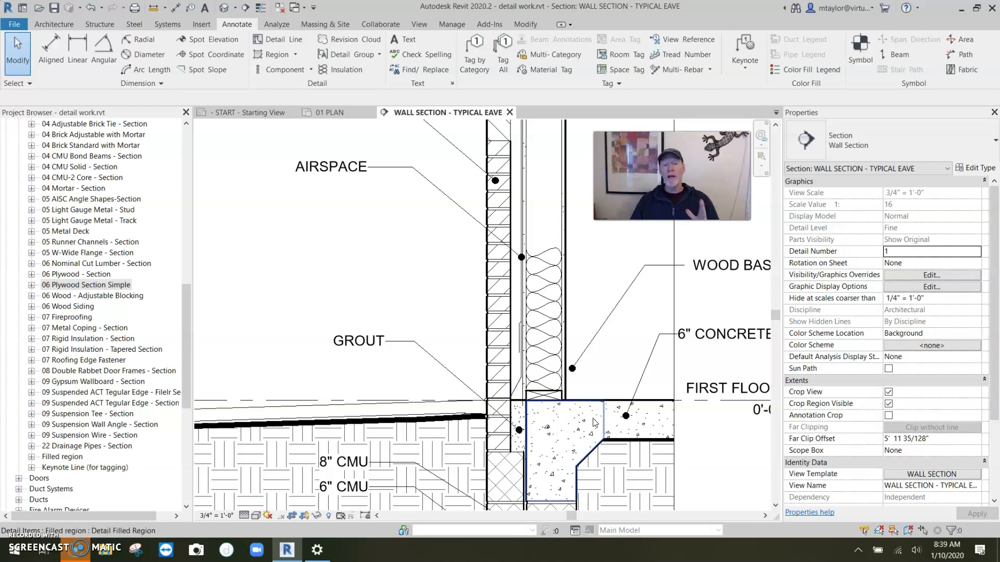
scroll(592, 421, "down", 2)
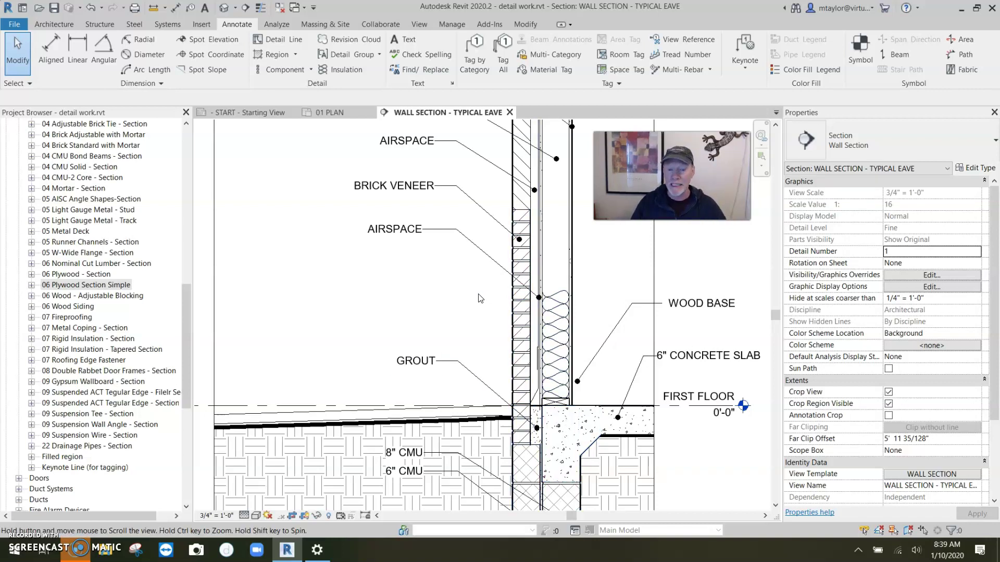
middle_click_drag(486, 295, 417, 296)
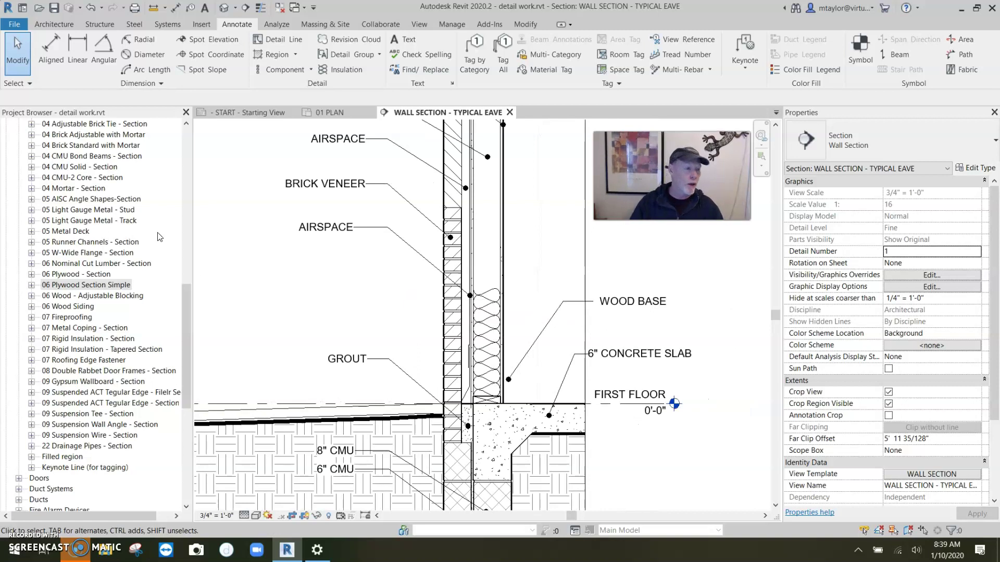
Place a 4 3/4" Rod & 4 3/4" Pintle adjustable brick tie at the first-floor line
left_click(186, 124)
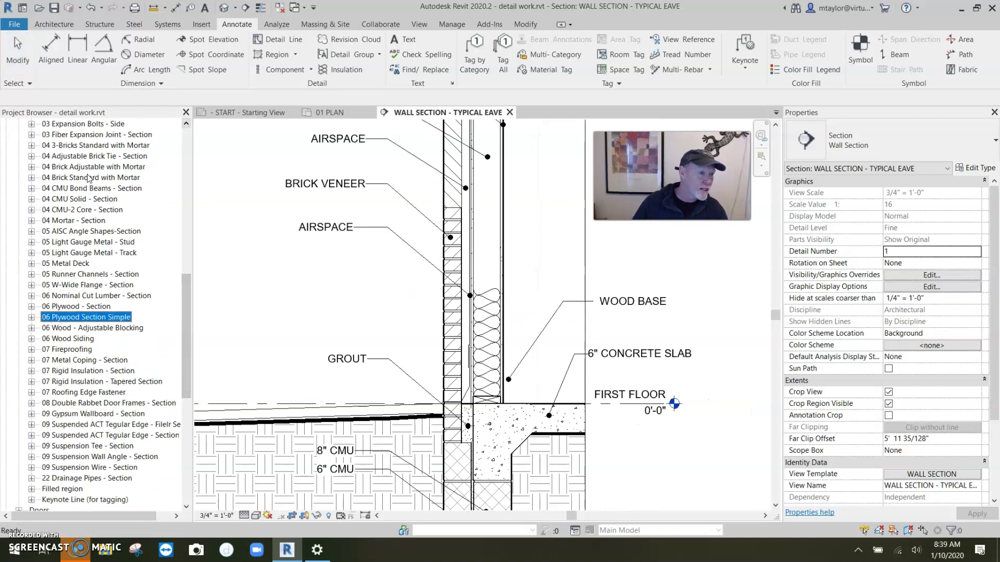
left_click(90, 158)
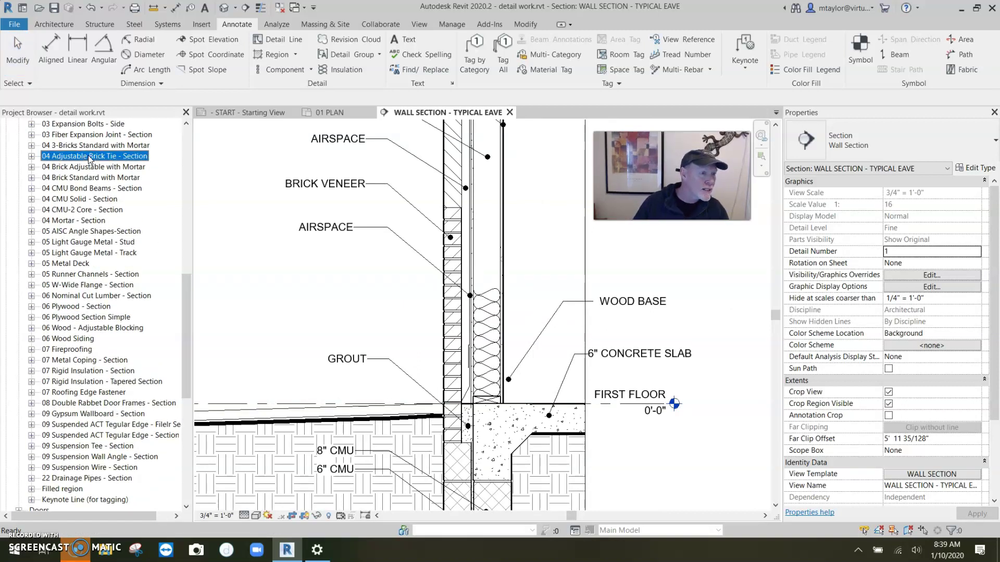
left_click(31, 156)
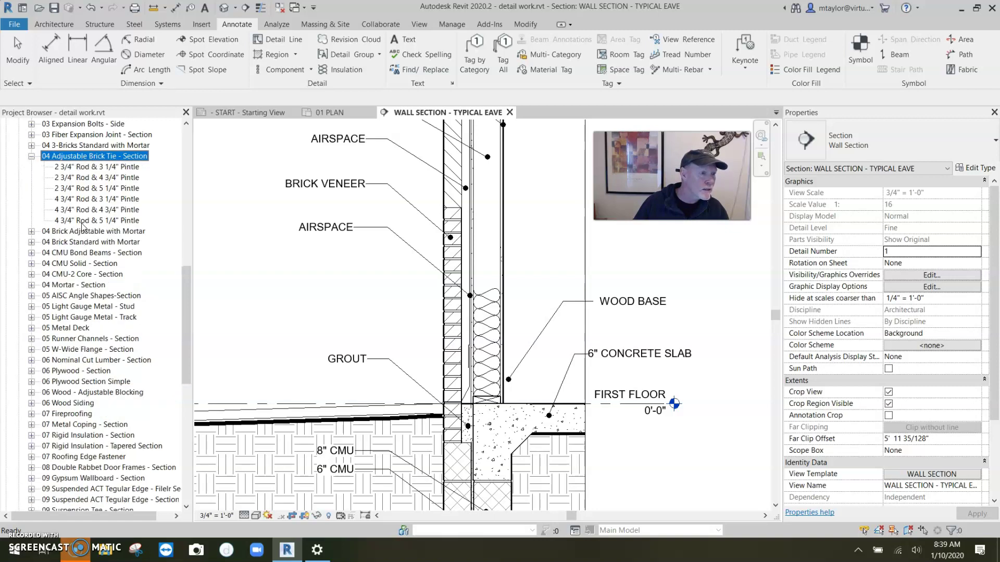
left_click_drag(84, 211, 435, 302)
scroll(435, 302, "up", 4)
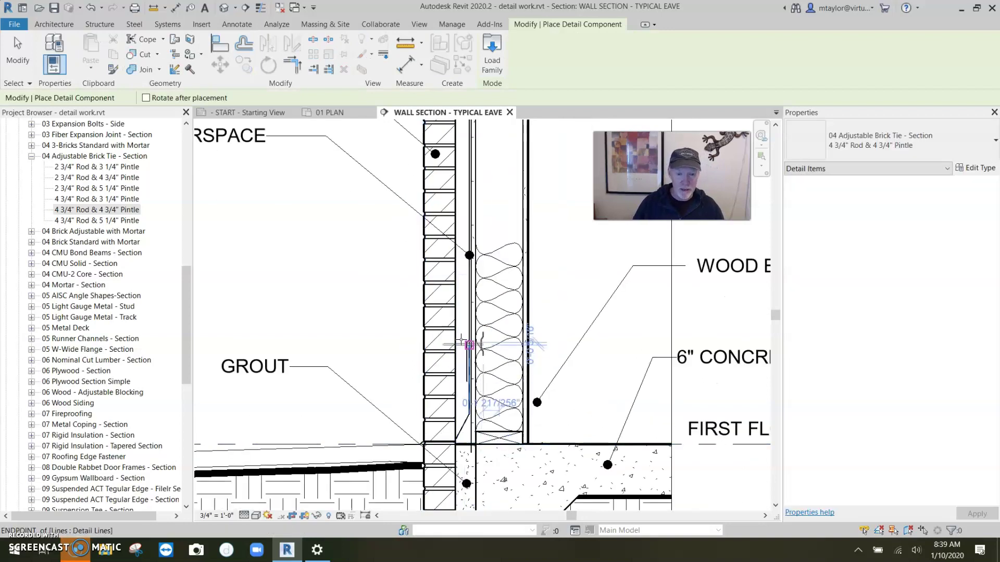
left_click(411, 443)
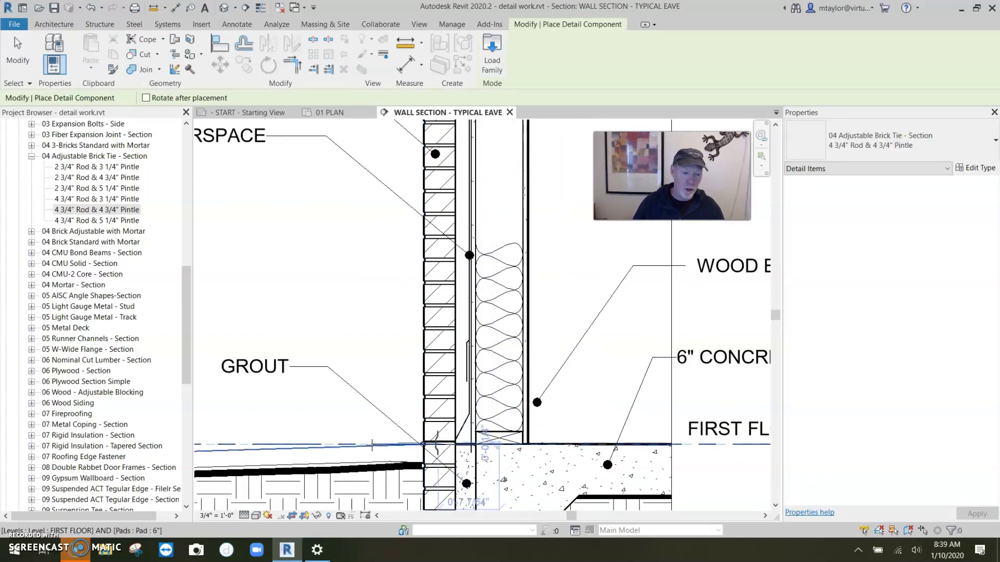
key("Escape")
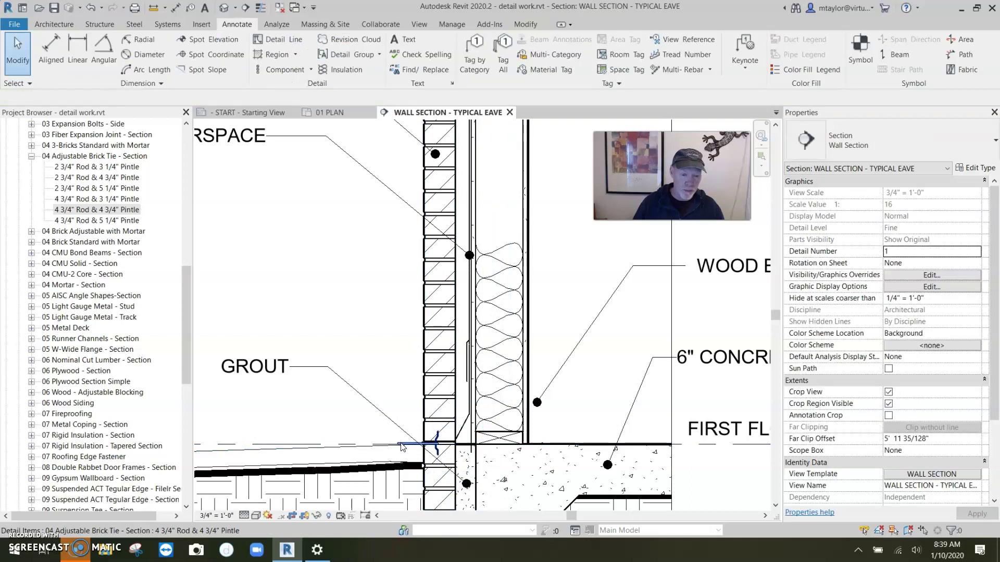
Move the brick tie up 16" and nudge it slightly right
key("v")
left_click(392, 417)
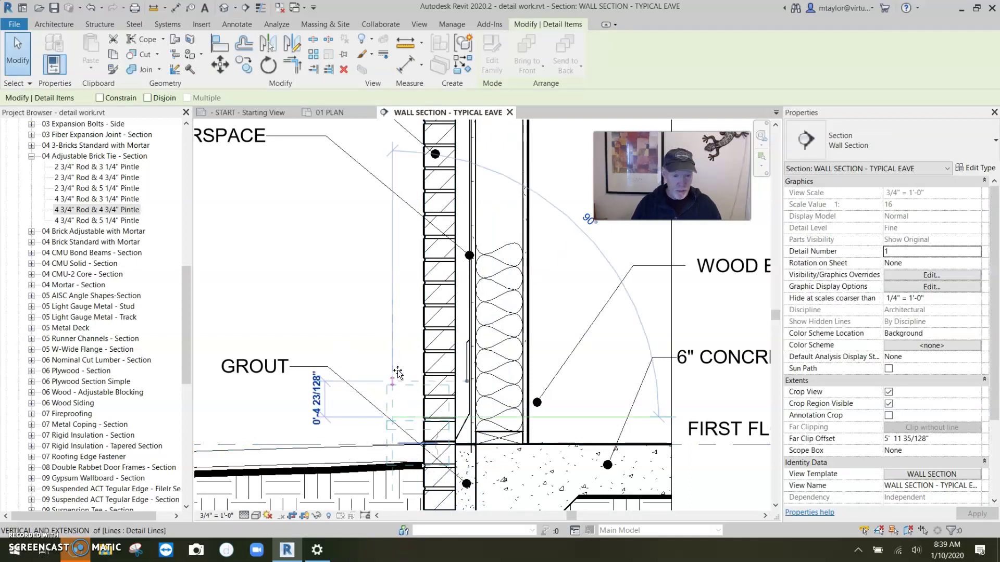
type("16\"")
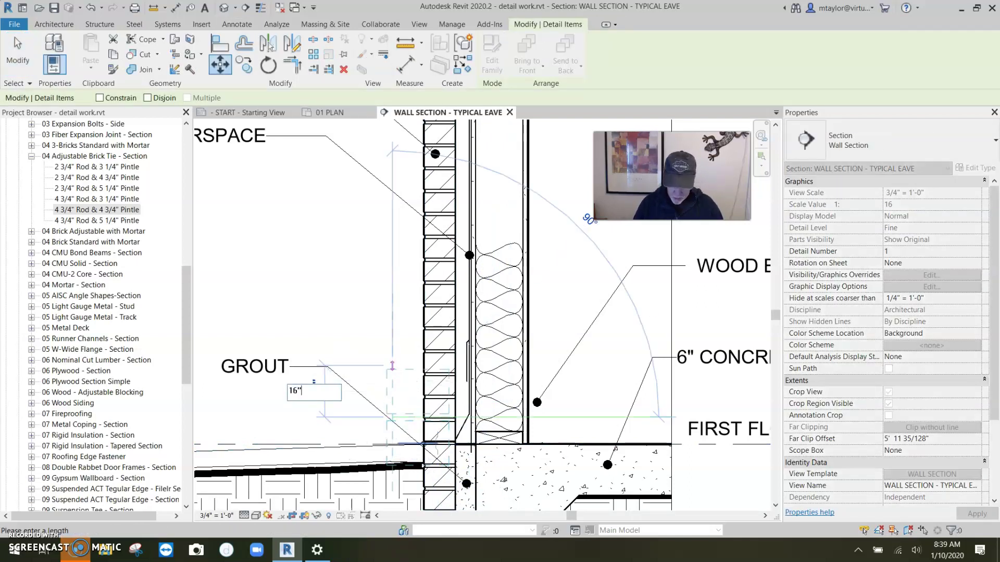
key("Return")
scroll(444, 310, "up", 5)
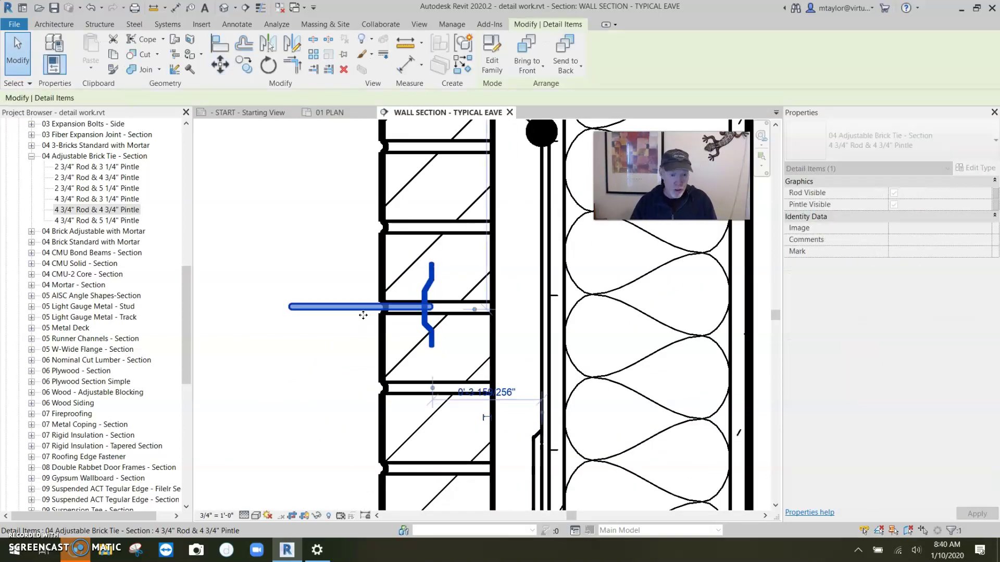
scroll(365, 315, "up", 3)
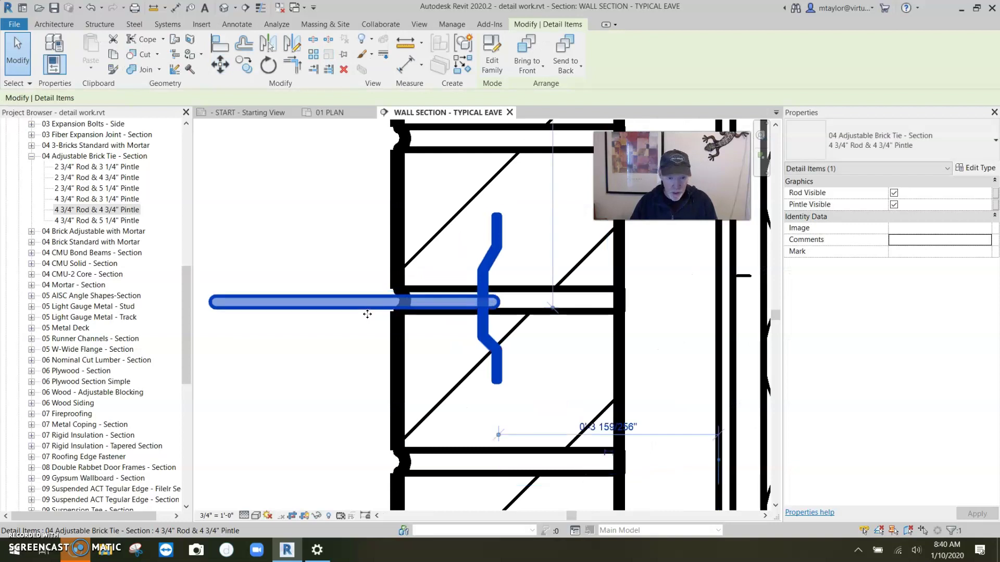
scroll(367, 314, "up", 2)
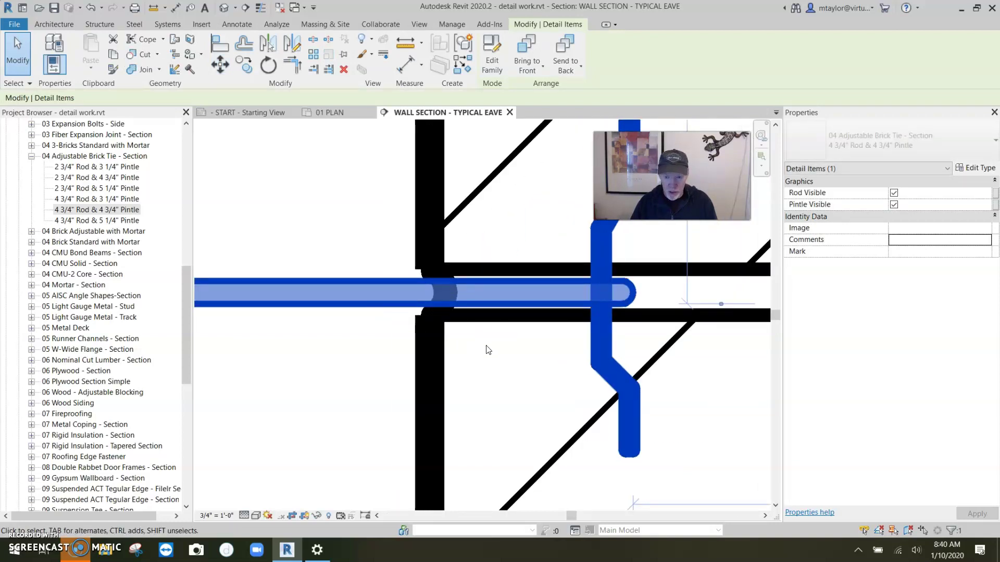
scroll(548, 375, "down", 4)
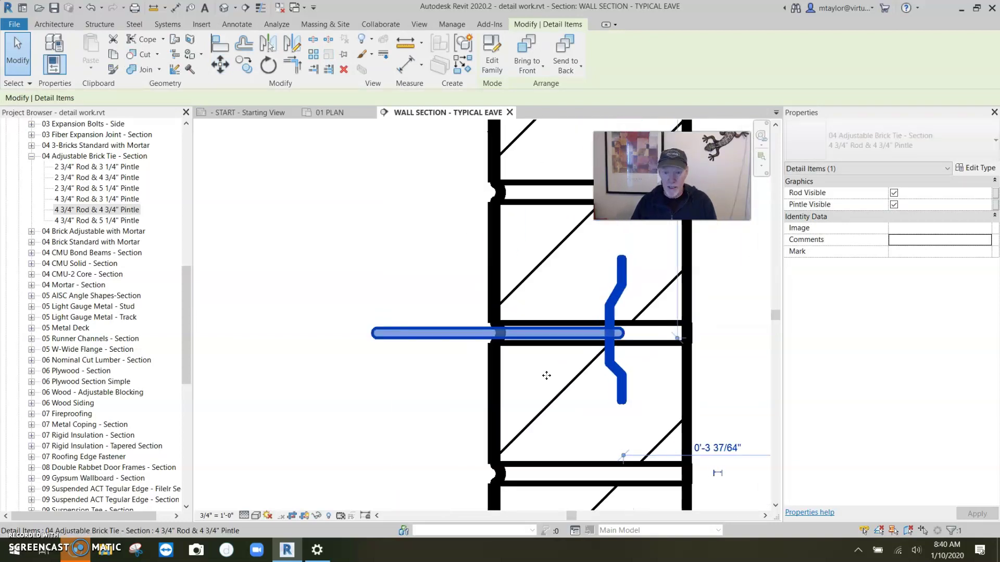
scroll(616, 398, "down", 2)
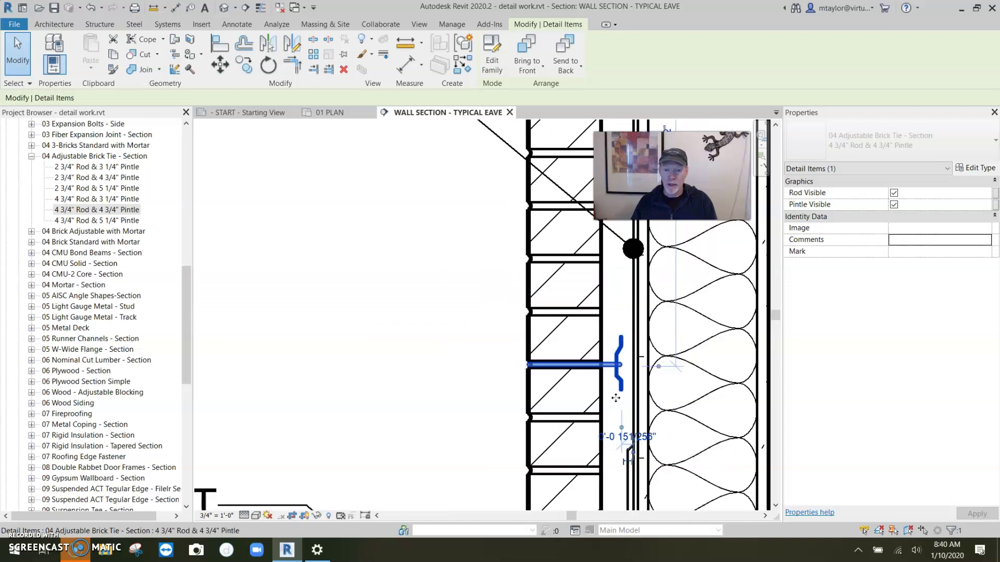
middle_click_drag(607, 401, 534, 397)
key("Right")
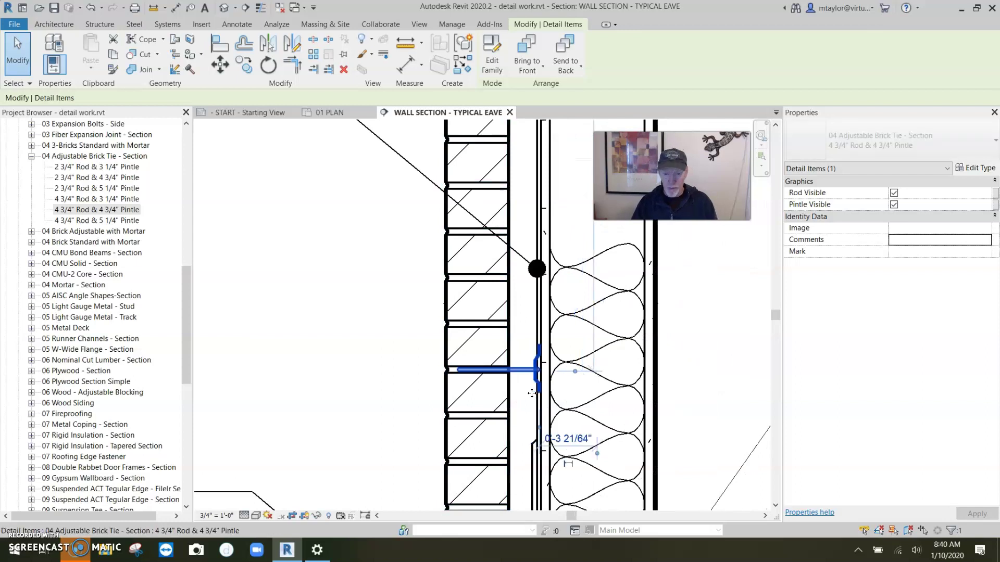
scroll(521, 385, "down", 1)
key("Escape")
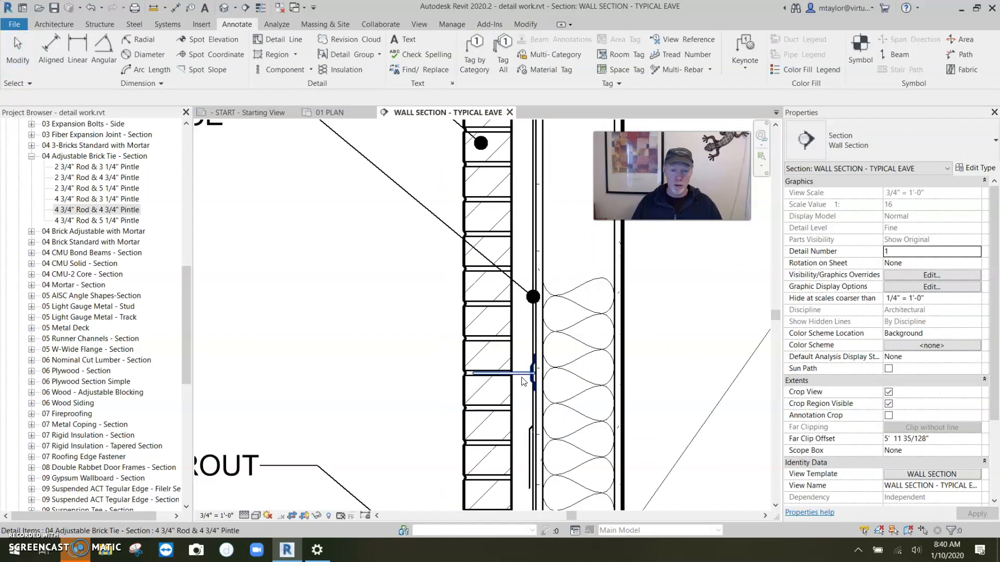
Copy the brick tie 16" higher
left_click(524, 379)
type("ro")
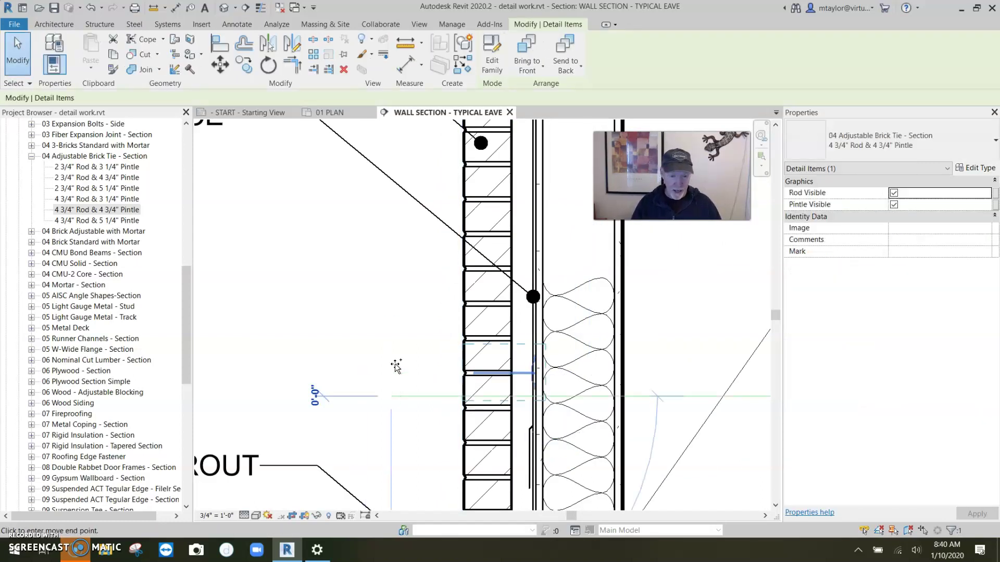
type("1")
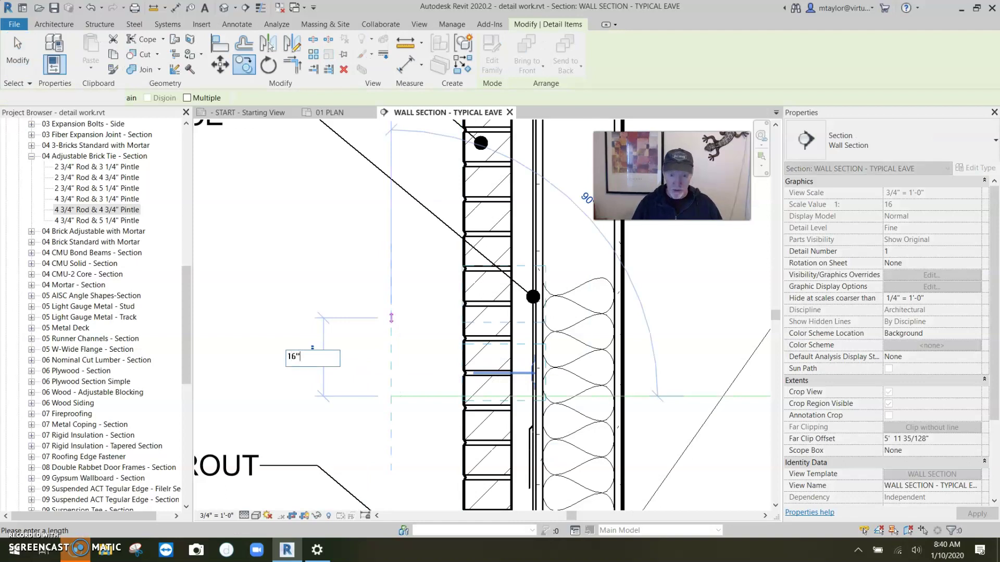
type("6\"")
key("Return")
scroll(410, 314, "down", 3)
key("Escape")
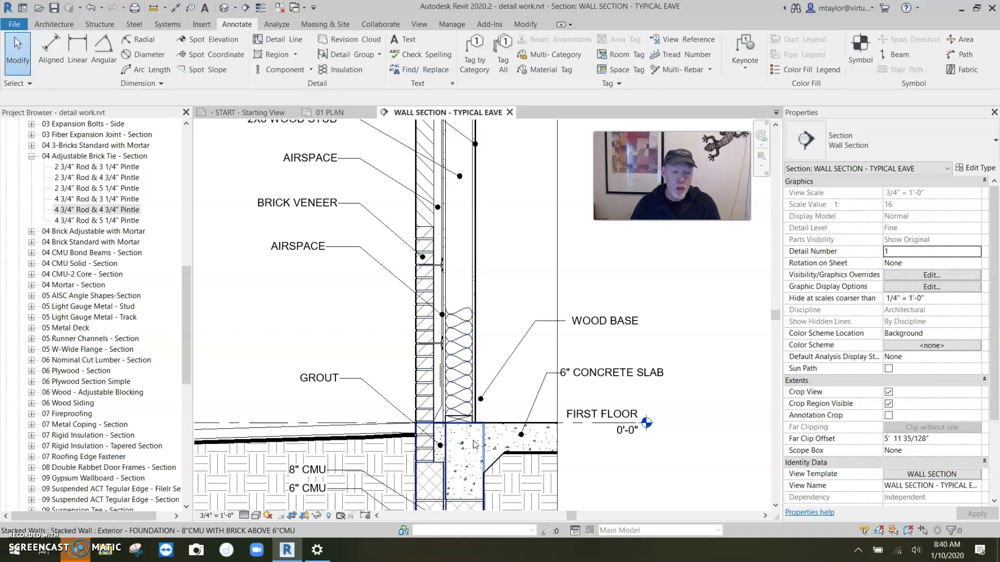
middle_click_drag(474, 444, 472, 384)
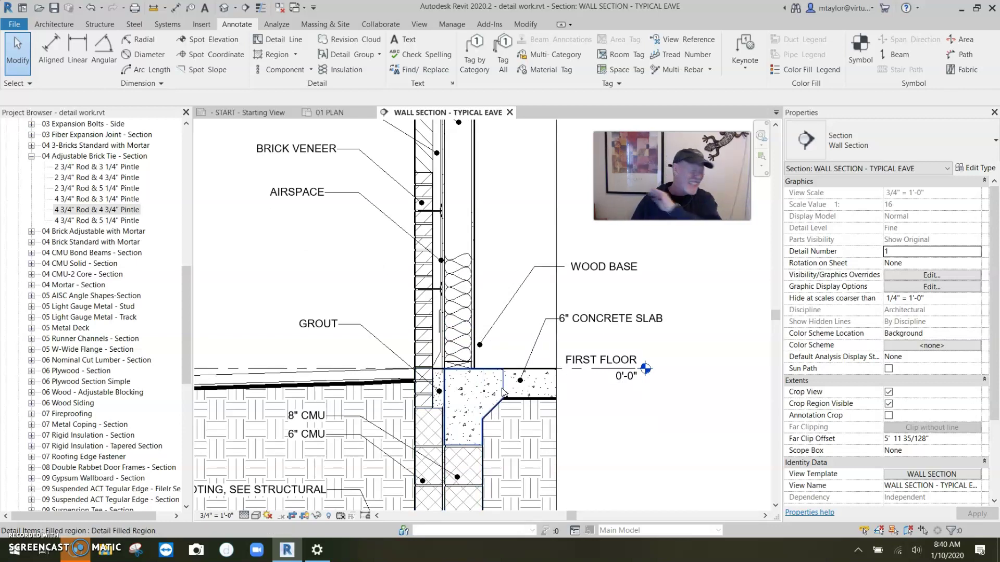
scroll(441, 365, "up", 3)
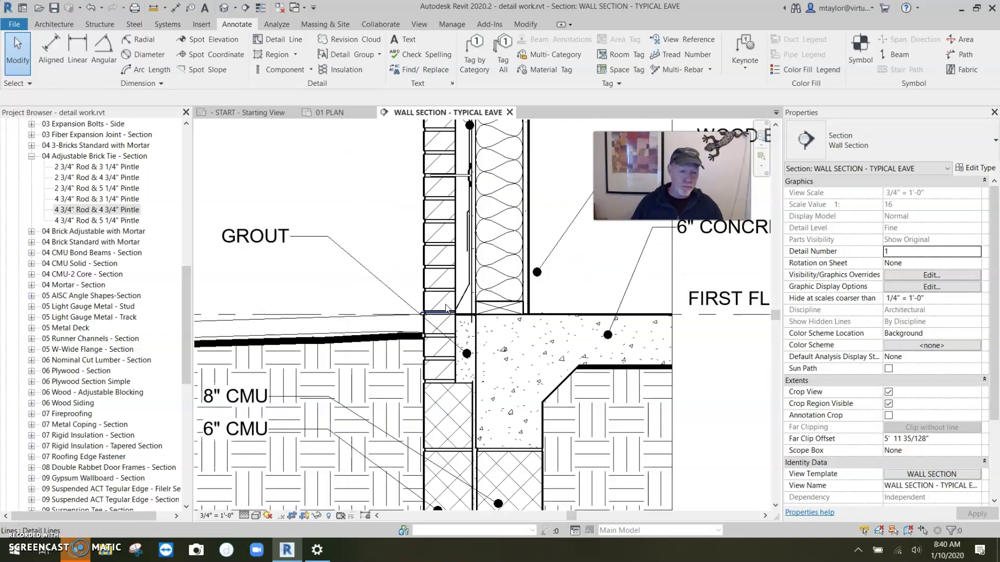
scroll(398, 448, "up", 2)
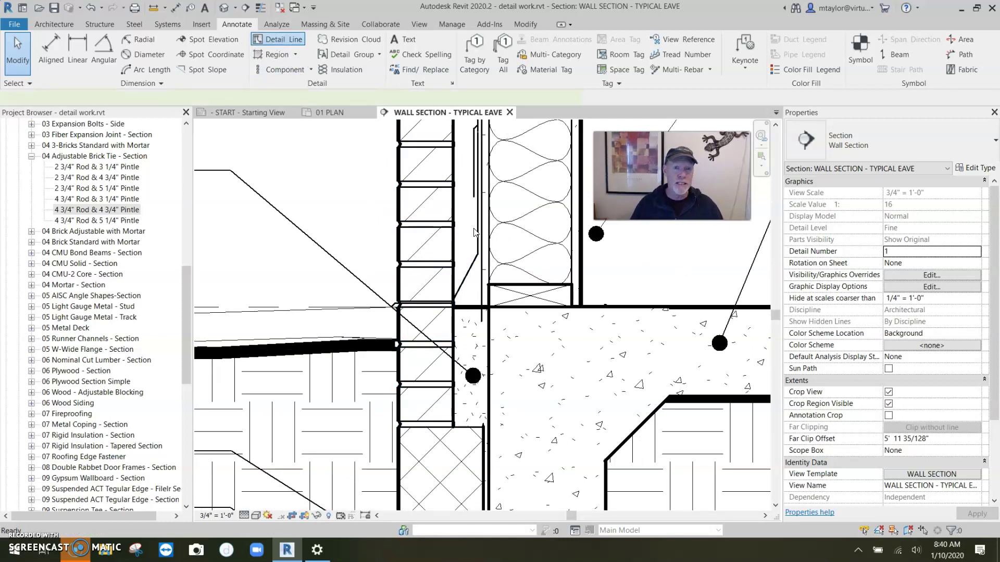
Start a detail line with the 2 - Dash line style
left_click(276, 41)
left_click(598, 60)
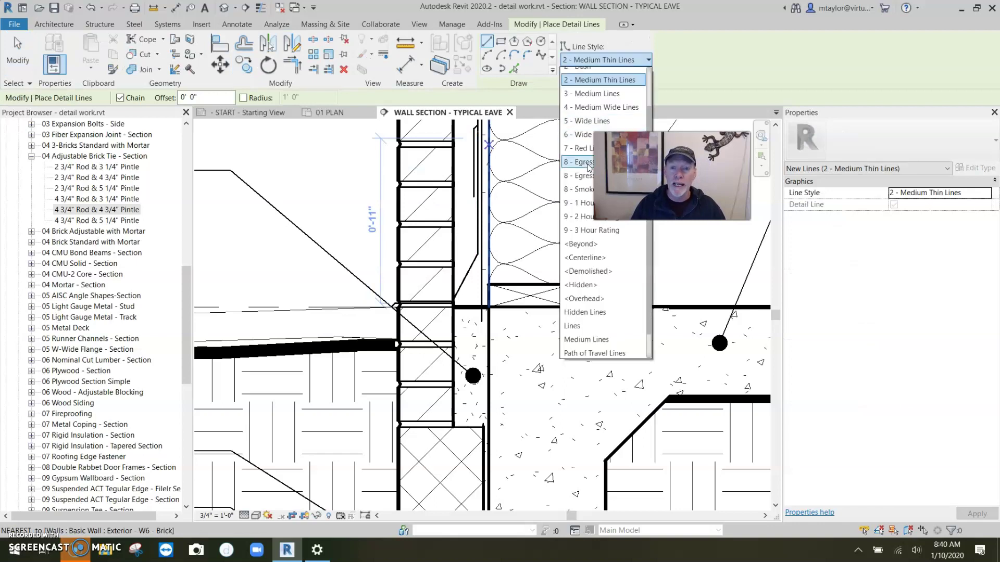
scroll(586, 156, "up", 1)
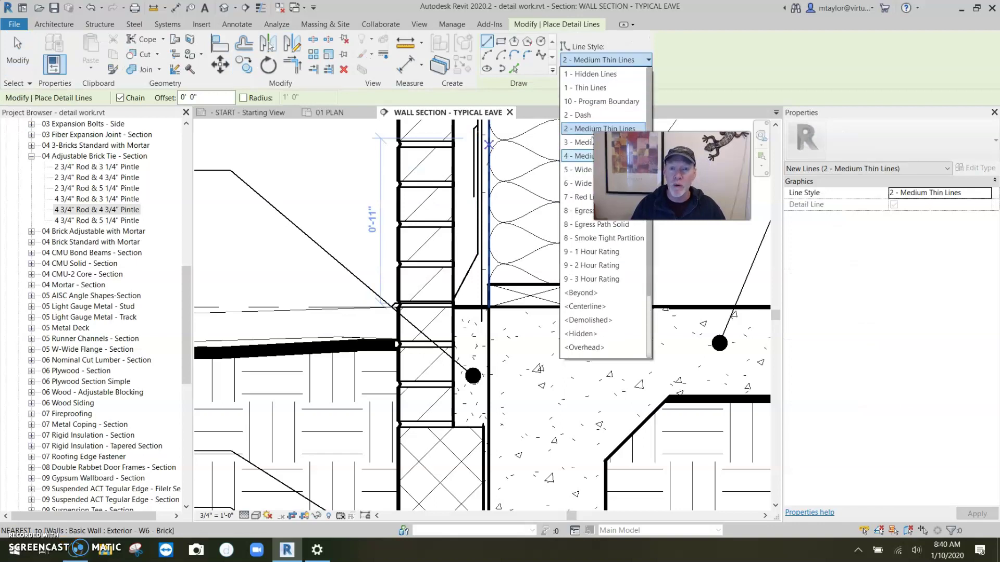
left_click(578, 115)
scroll(412, 330, "up", 2)
scroll(412, 331, "up", 1)
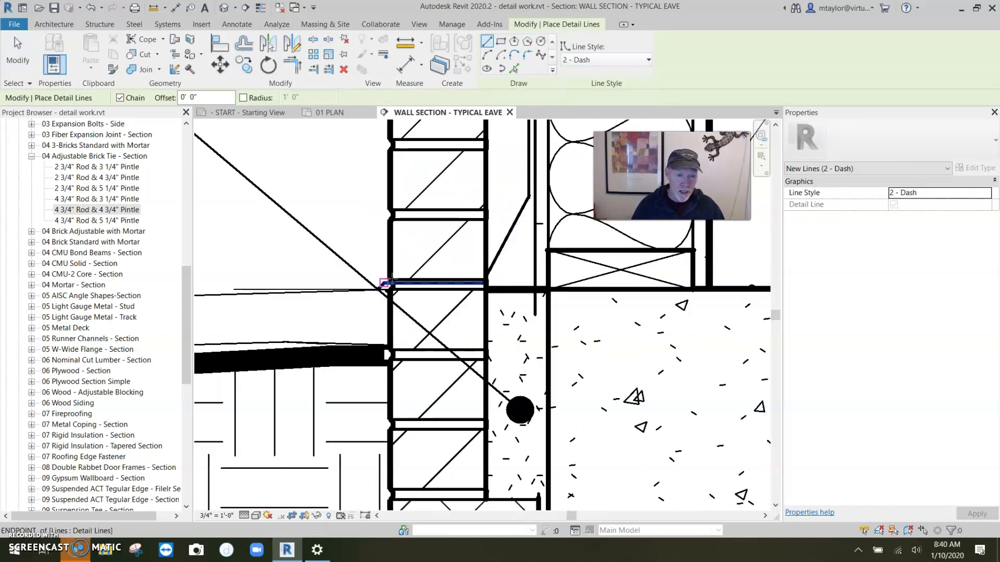
scroll(390, 284, "up", 2)
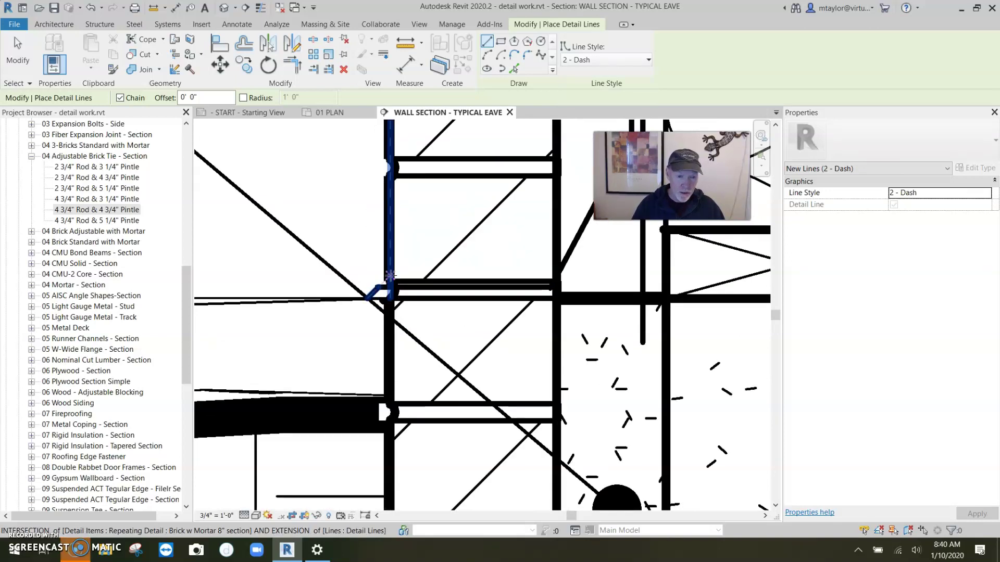
Draw two crossing dashed diagonals forming an X across the brick course at the slab edge
left_click(390, 280)
left_click(554, 176)
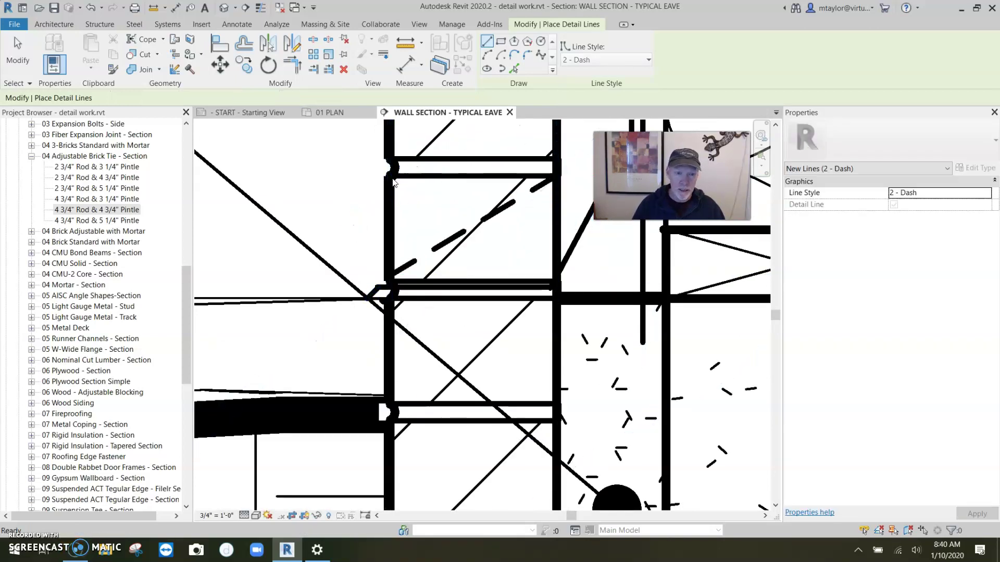
left_click(388, 173)
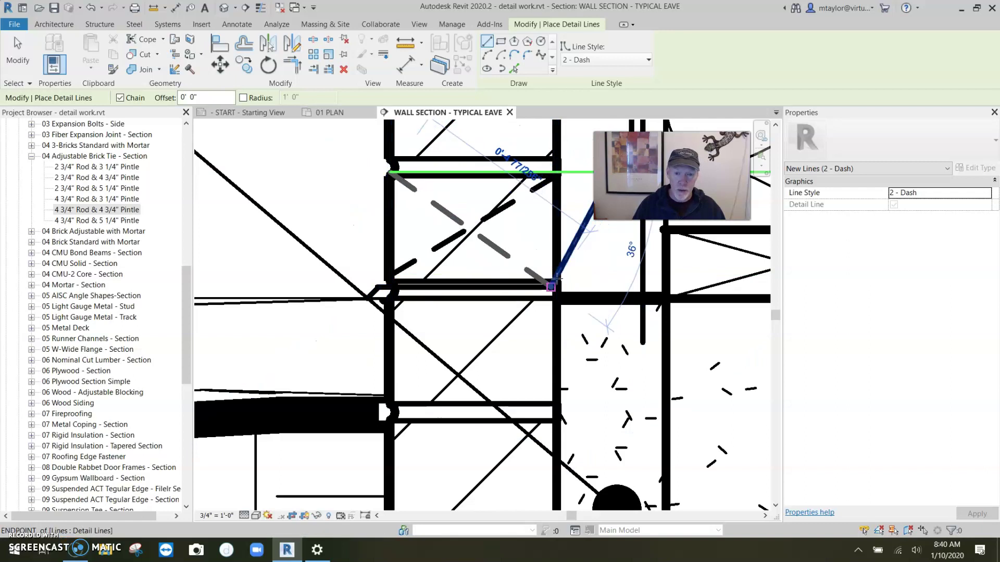
scroll(555, 278, "up", 2)
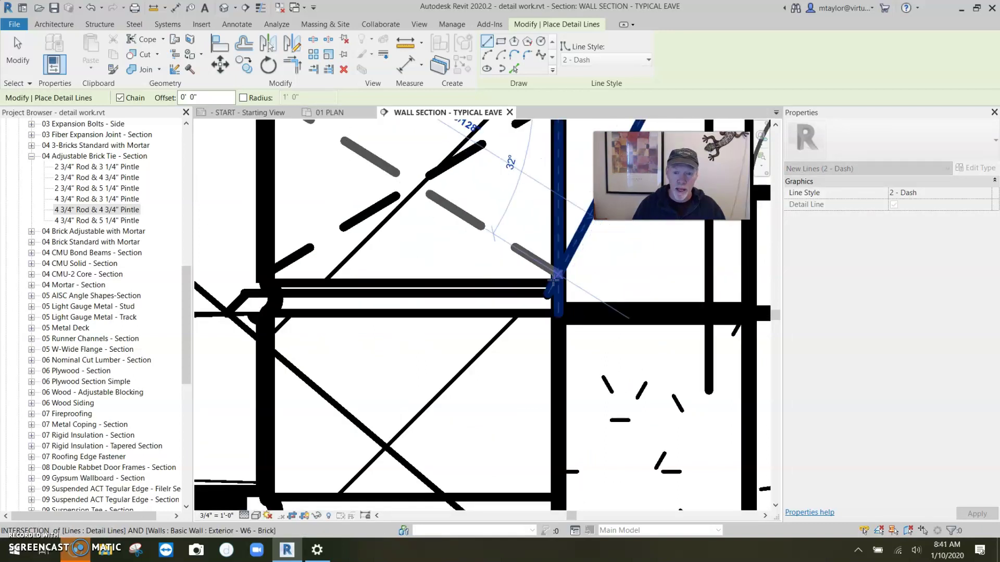
scroll(554, 278, "up", 2)
left_click(557, 282)
scroll(558, 282, "down", 4)
Finish the dashed lines, then delete the WOOD BASE text note and its leader at the wall base
key("Escape")
key("Escape")
scroll(424, 377, "down", 2)
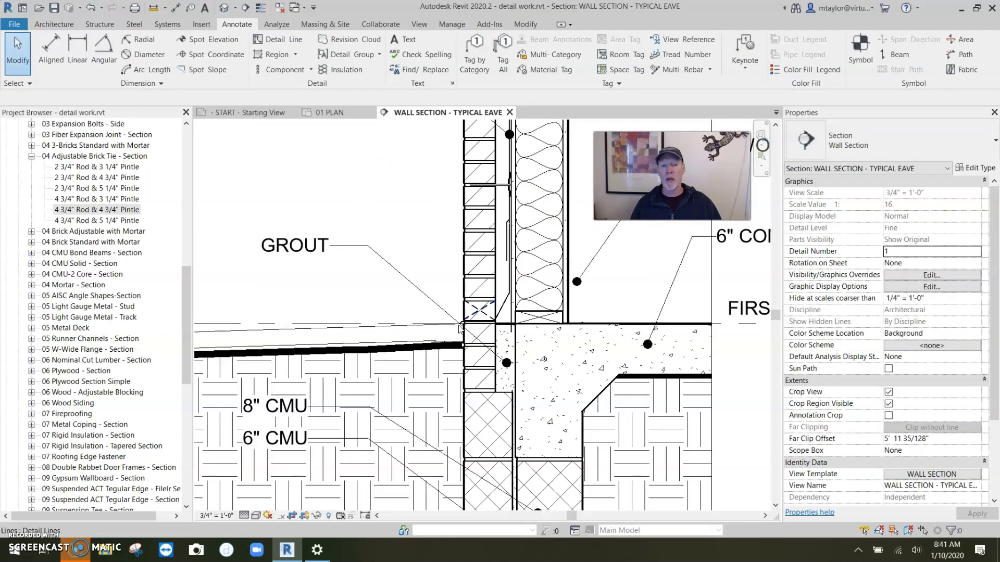
scroll(444, 378, "down", 1)
middle_click_drag(513, 363, 476, 364)
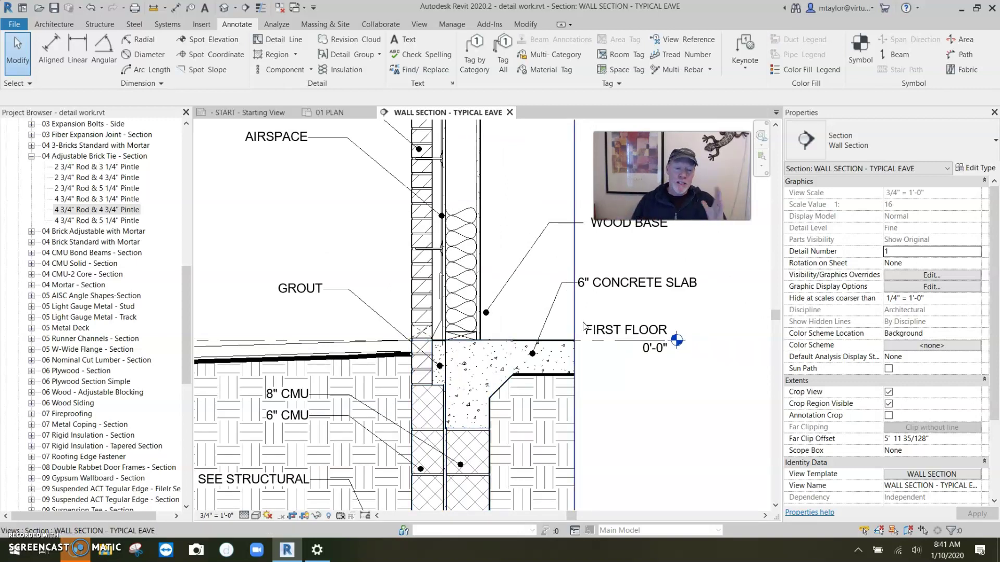
left_click(506, 292)
key("Delete")
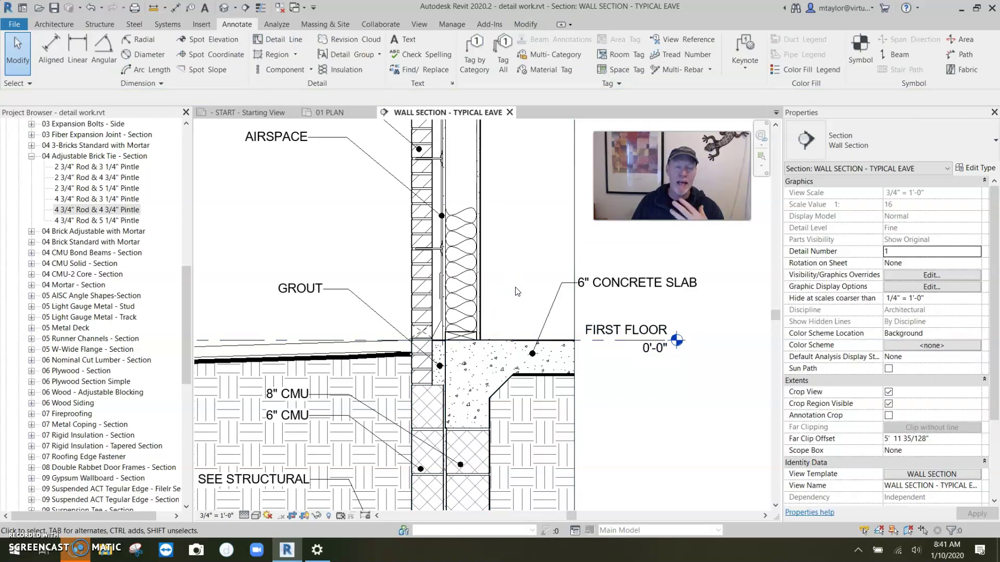